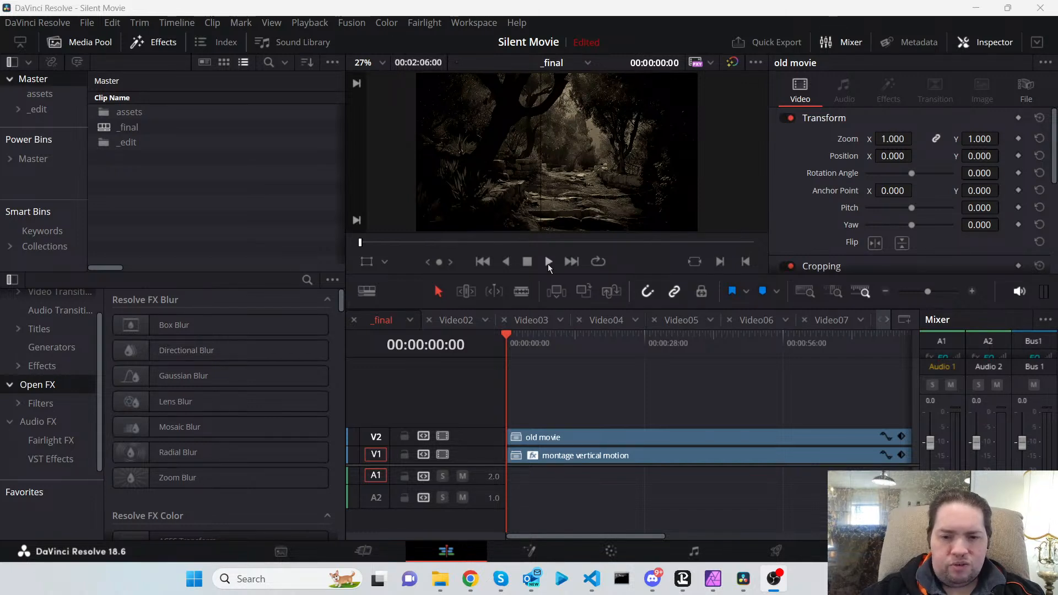
Play the timeline and watch it in full-screen preview.
{"action": "left_click", "coordinate": [548, 262]}
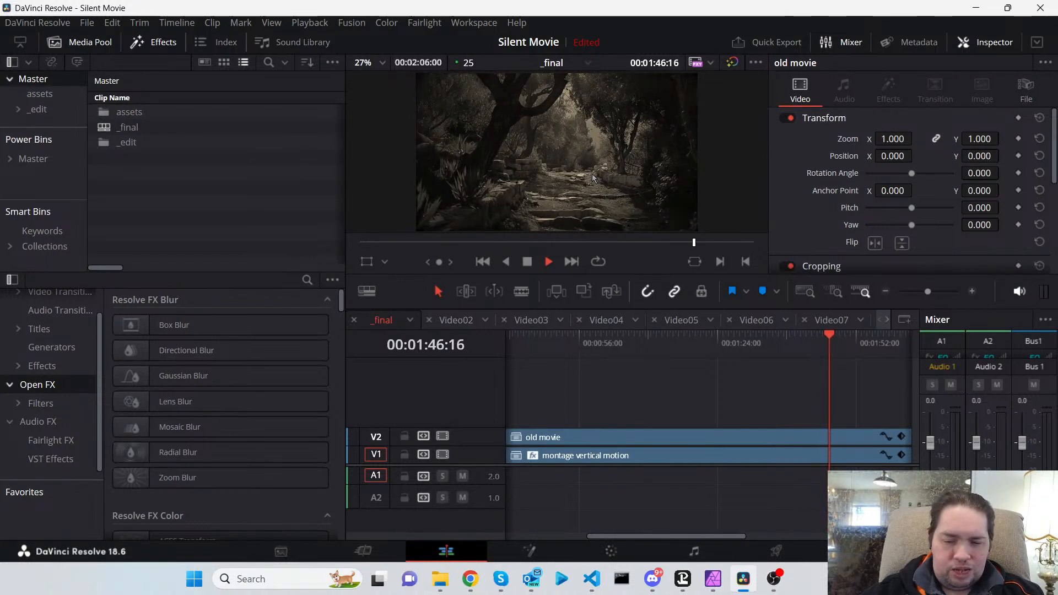
{"action": "key", "text": "p"}
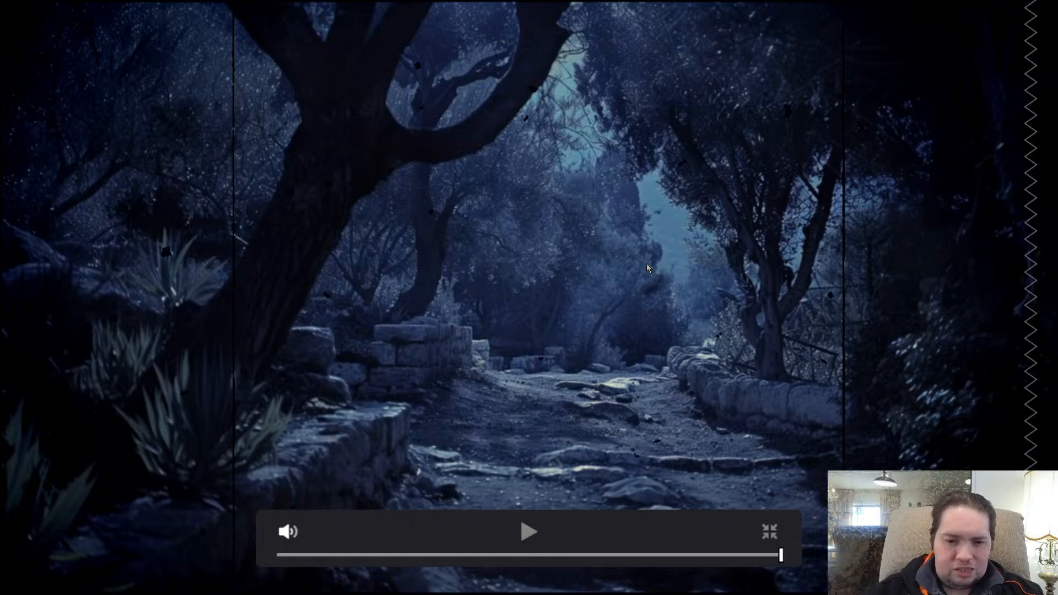
{"action": "key", "text": "Escape"}
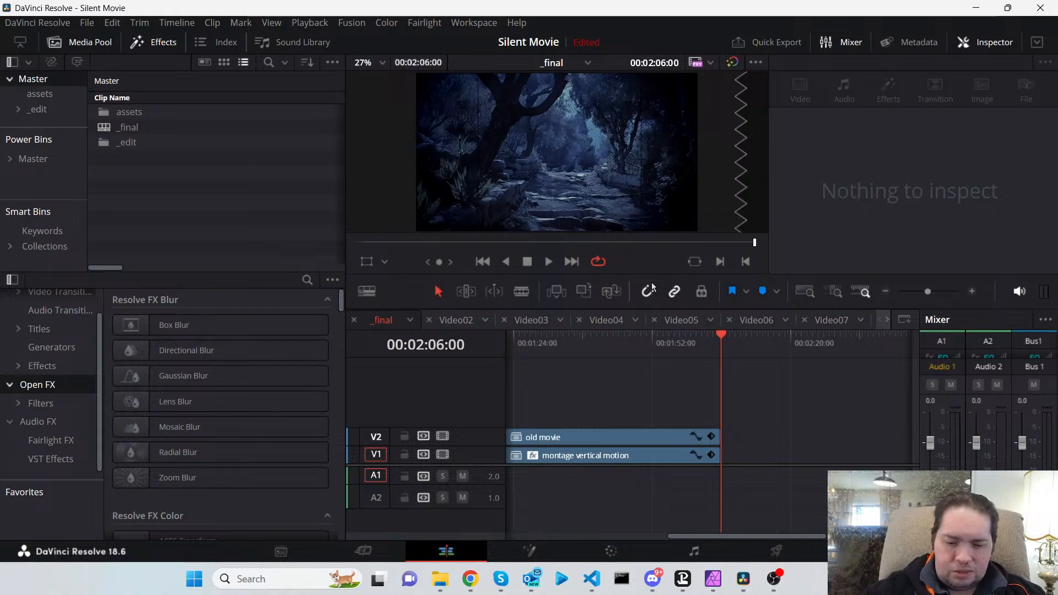
Replay the timeline from the start in full-screen view.
{"action": "key", "text": "ctrl+f"}
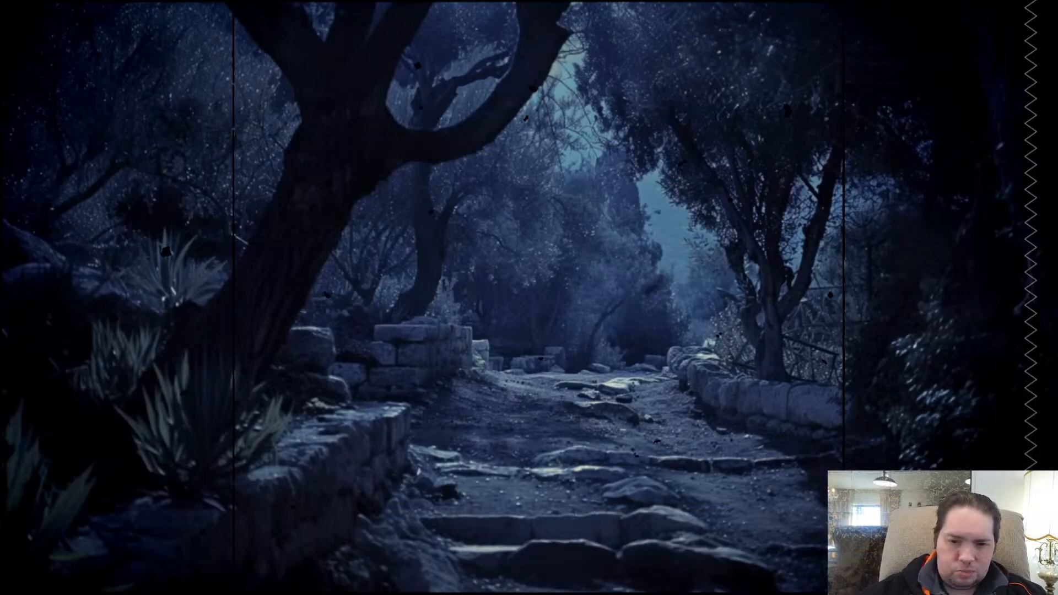
{"action": "key", "text": "Home"}
{"action": "key", "text": "space"}
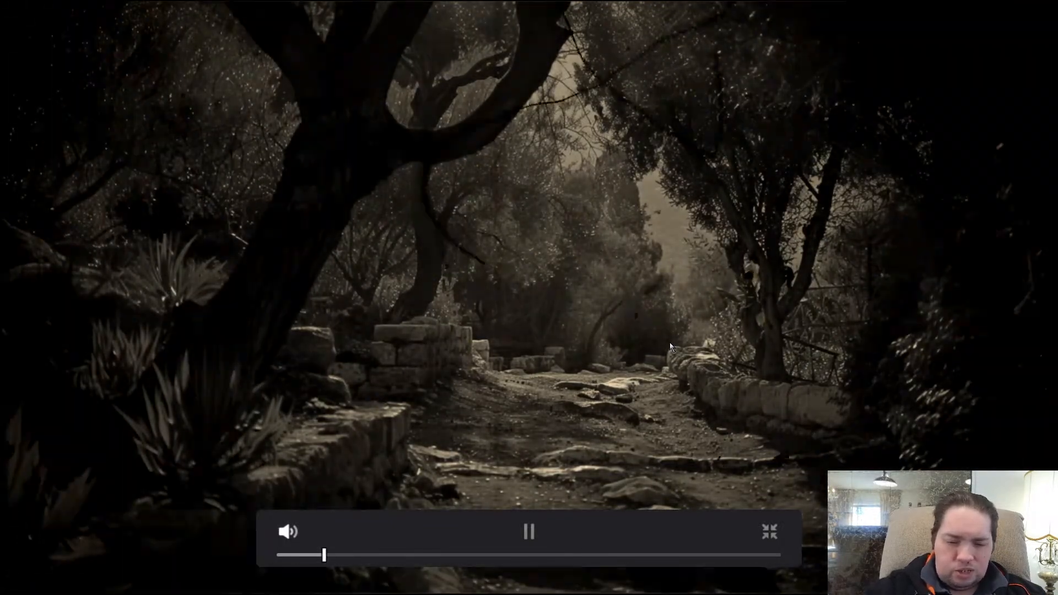
{"action": "key", "text": "Escape"}
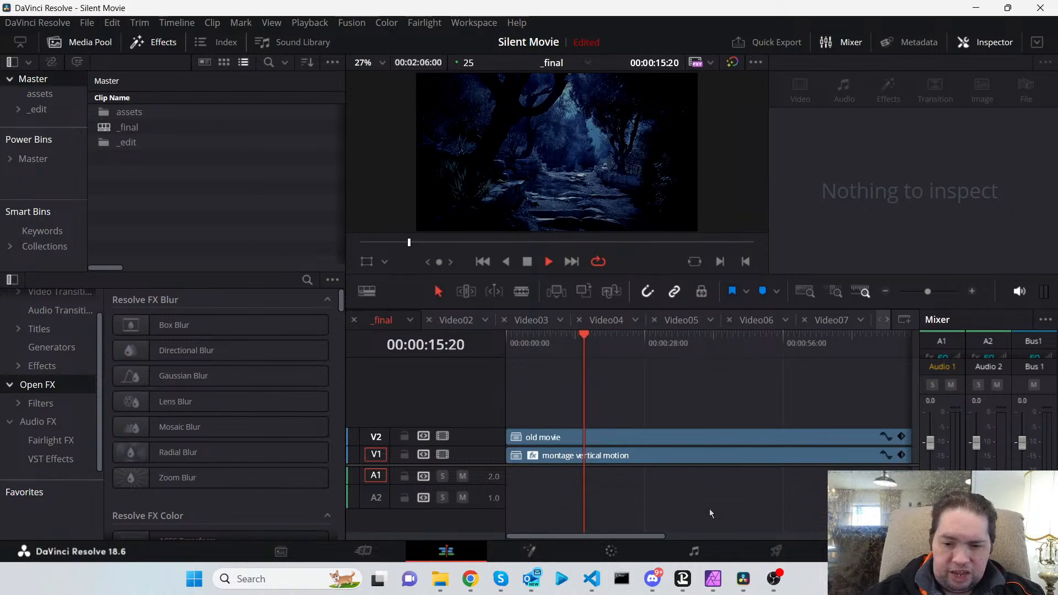
Compare the masked garden image in Affinity Photo with the full-screen playback of the timeline.
{"action": "mouse_move", "coordinate": [715, 580]}
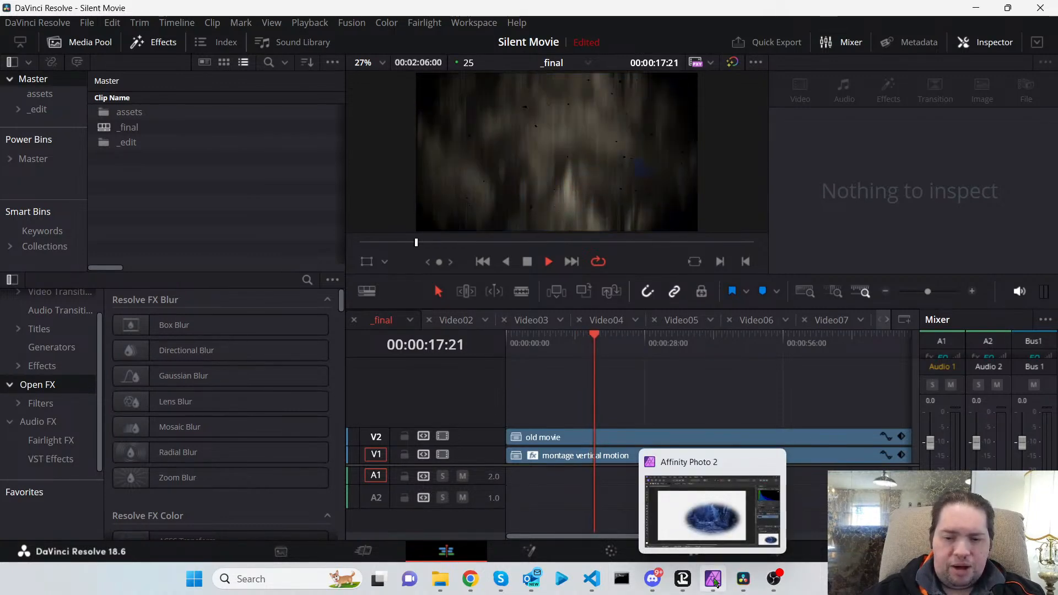
{"action": "left_click", "coordinate": [714, 582]}
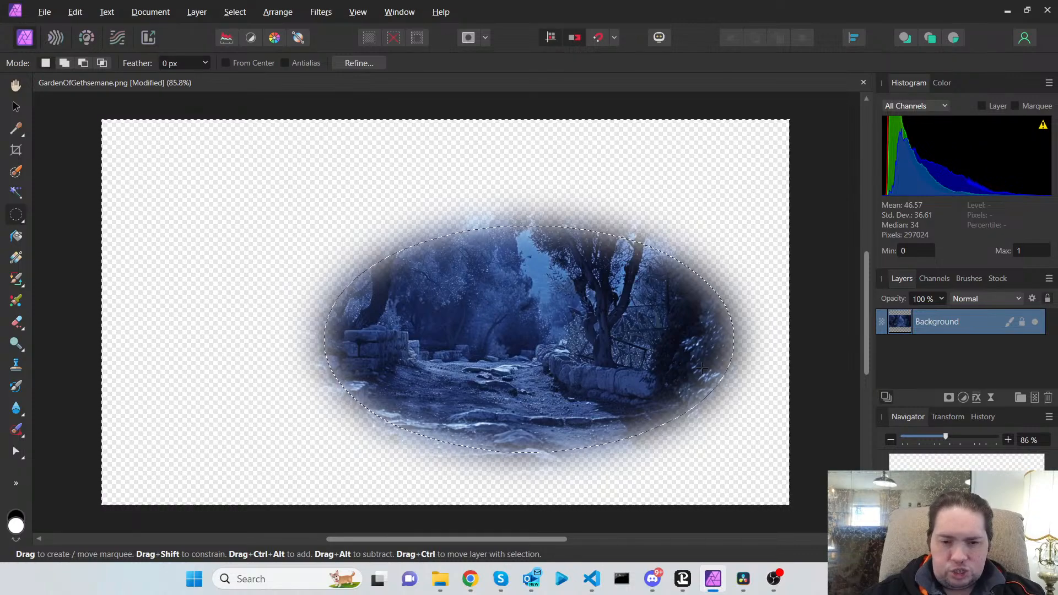
{"action": "key", "text": "alt+Tab"}
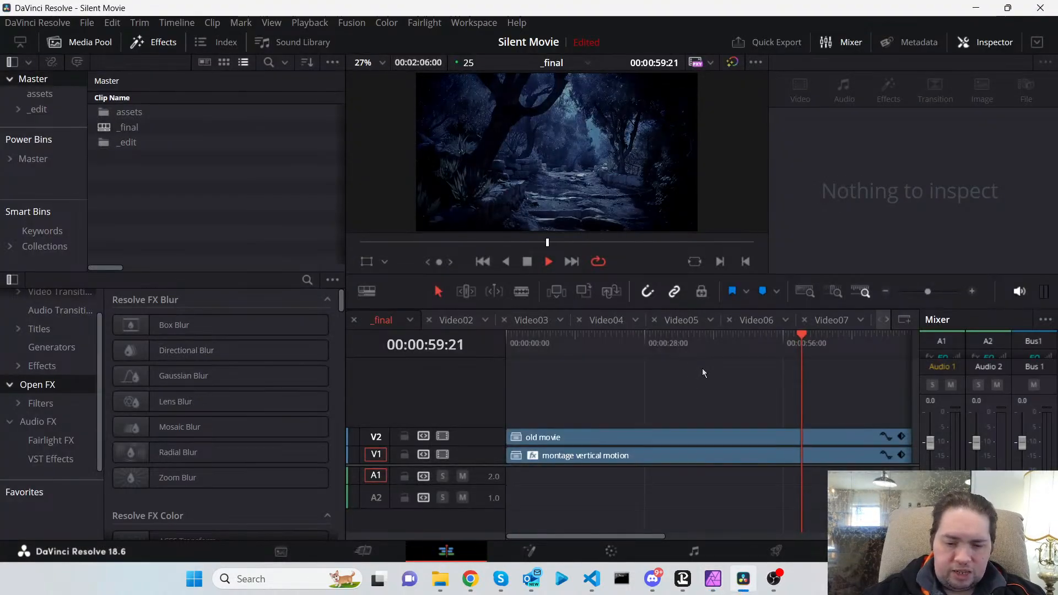
{"action": "key", "text": "p"}
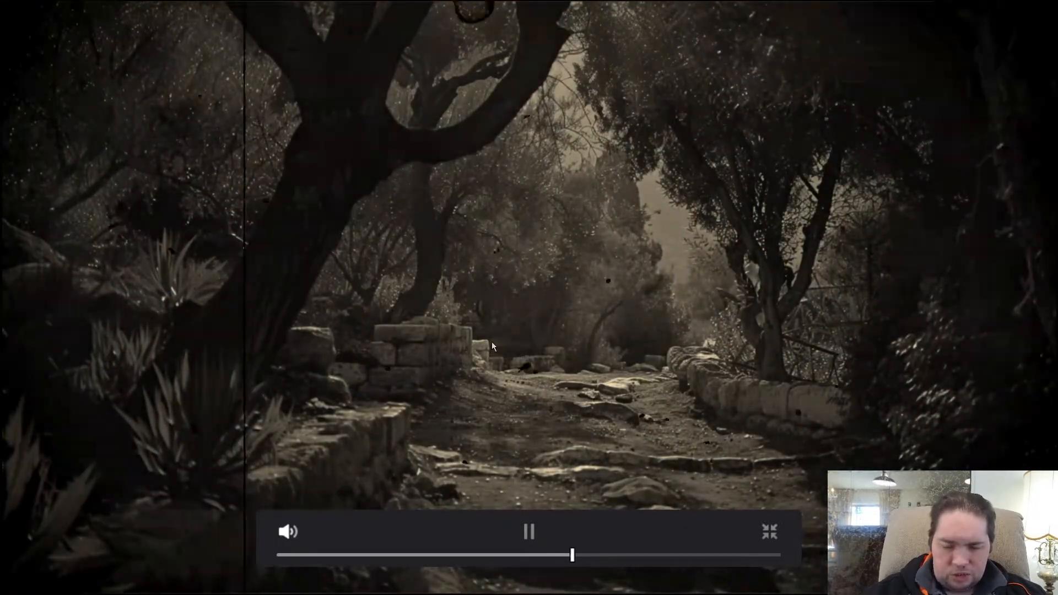
{"action": "key", "text": "alt+Tab"}
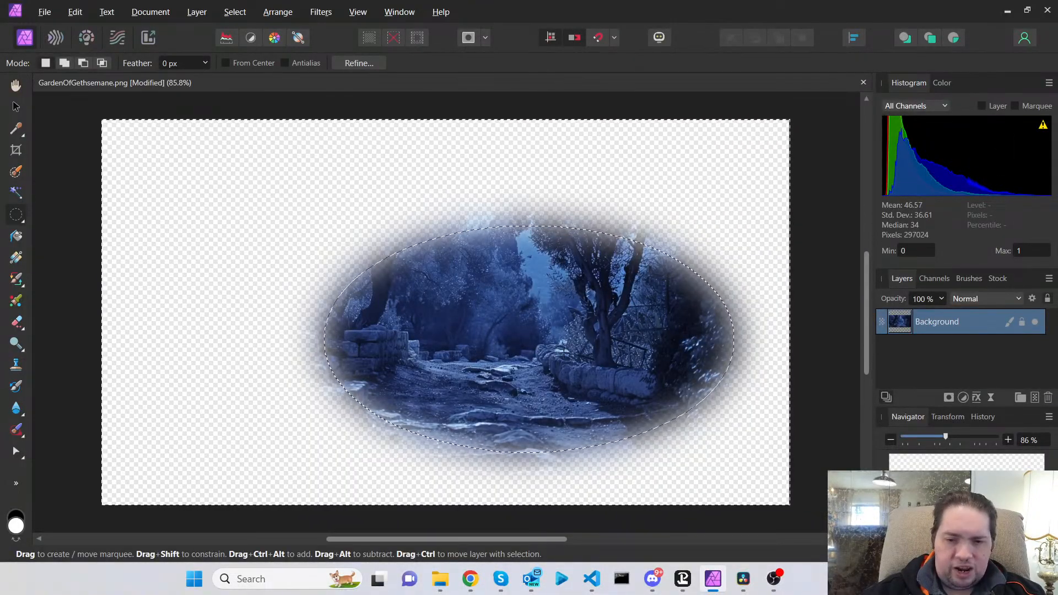
{"action": "key", "text": "alt+Tab"}
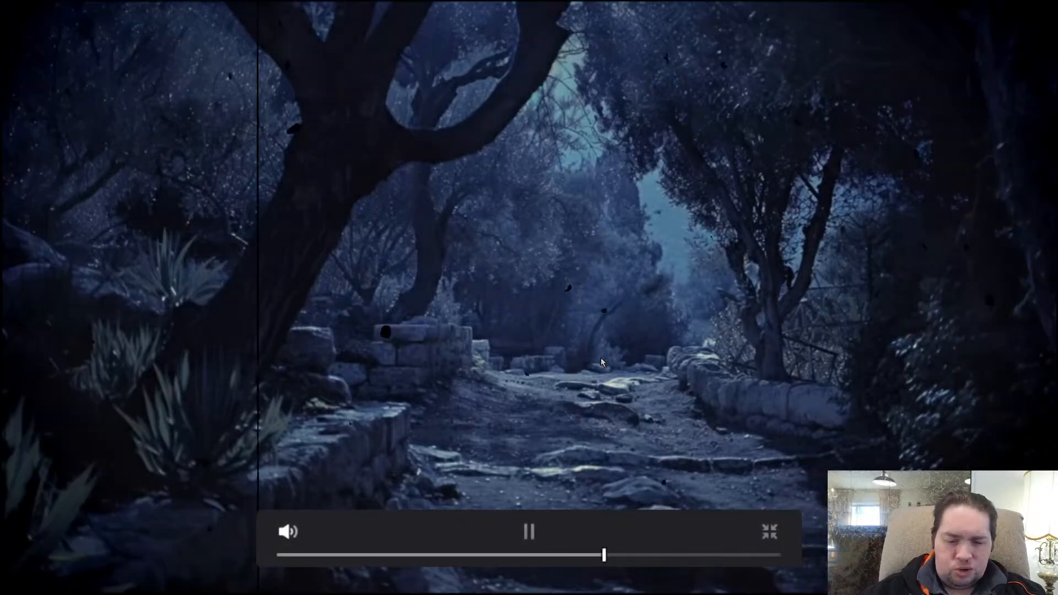
{"action": "key", "text": "Escape"}
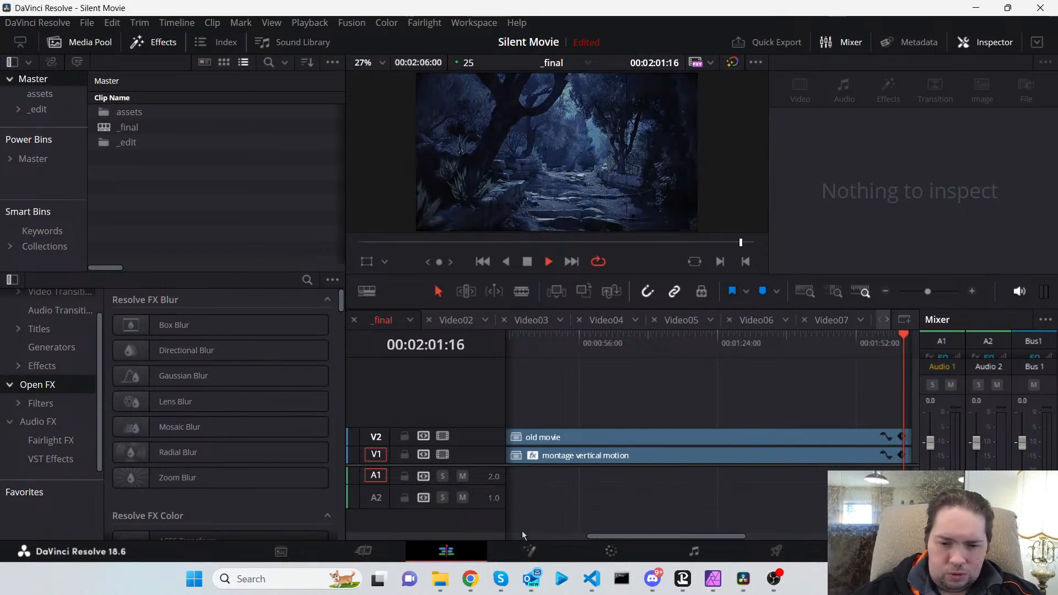
Open a new Chrome window and go to Chrome Remote Desktop.
{"action": "mouse_move", "coordinate": [472, 580]}
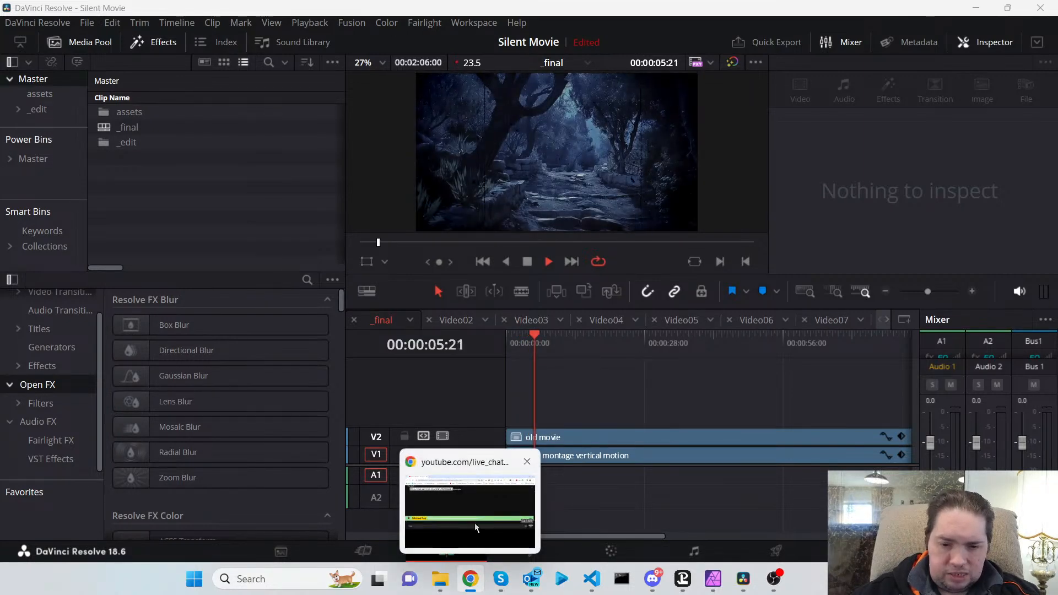
{"action": "right_click", "coordinate": [467, 585]}
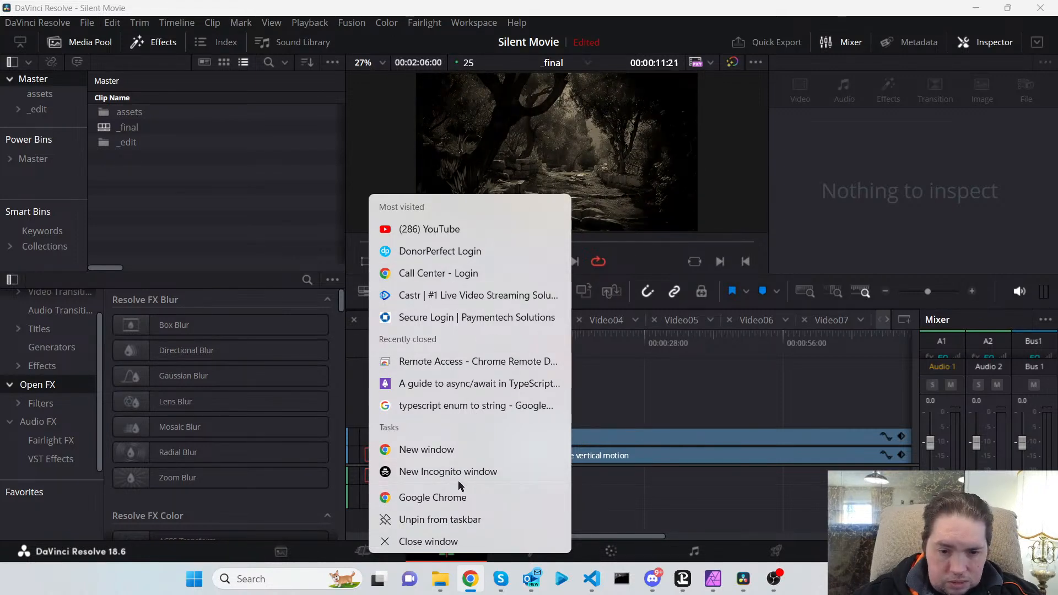
{"action": "left_click", "coordinate": [428, 449]}
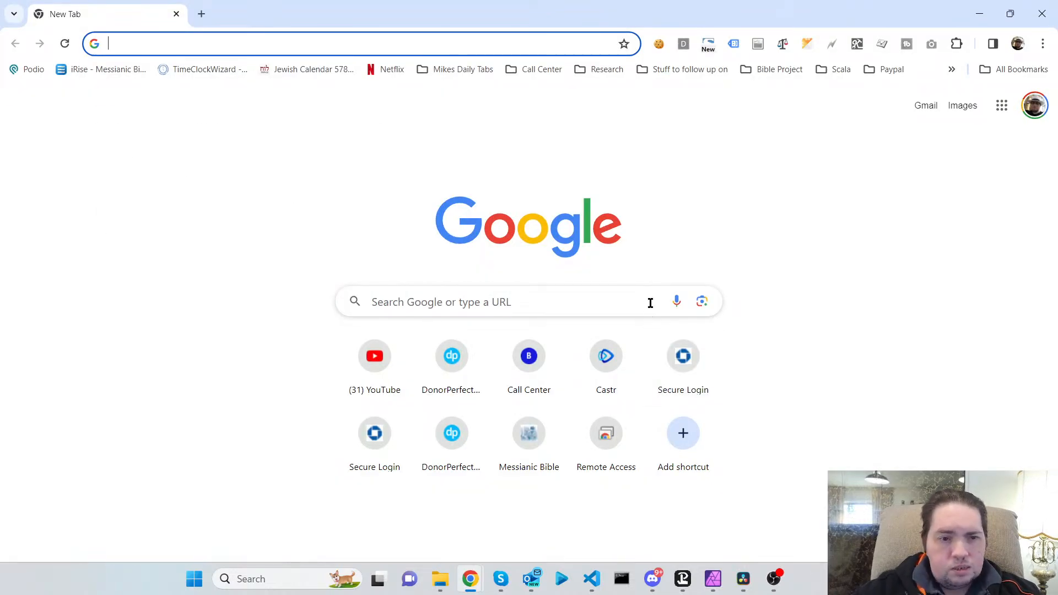
{"action": "type", "text": "rem"}
{"action": "key", "text": "Return"}
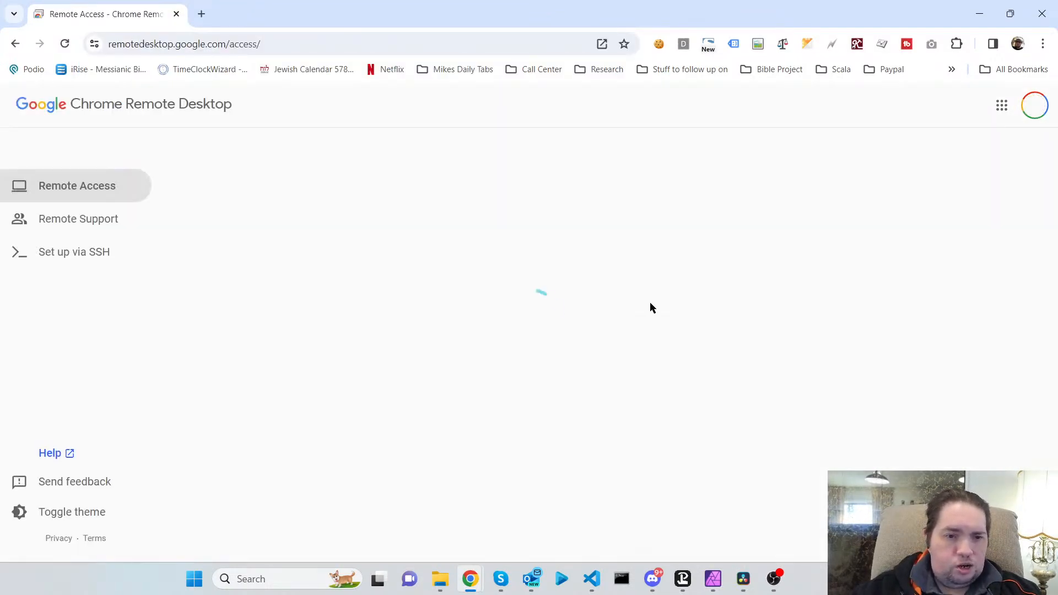
Switch to the Connect Community Church Hamilton Google account.
{"action": "left_click", "coordinate": [1038, 111]}
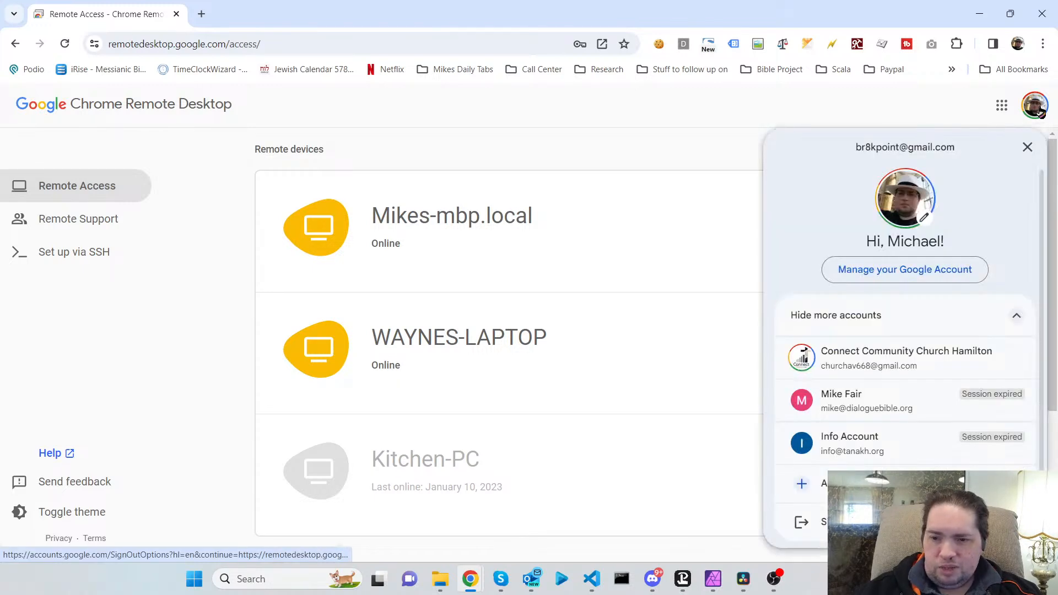
{"action": "left_click", "coordinate": [919, 364]}
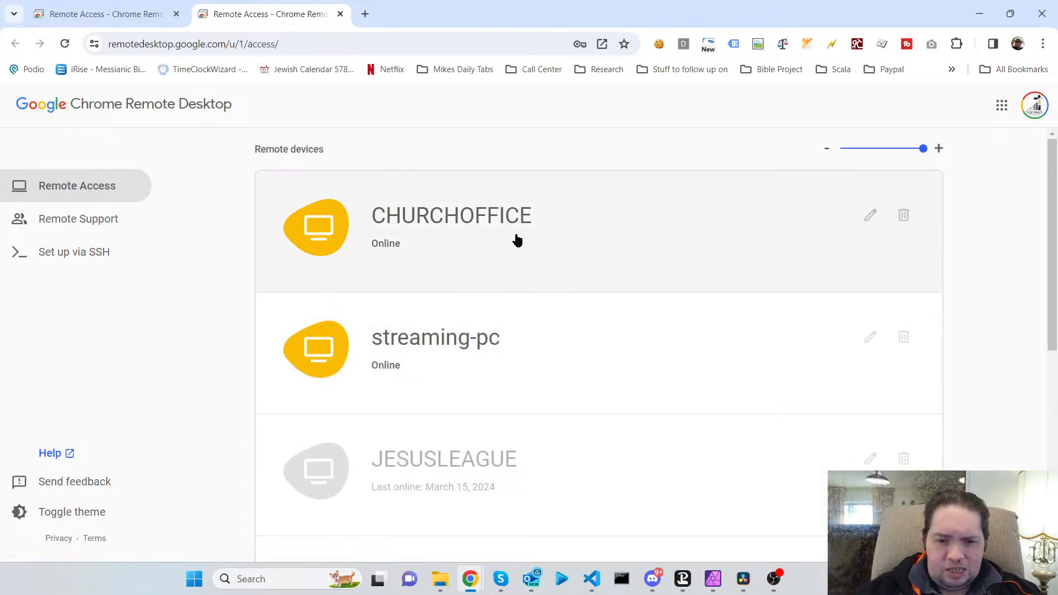
Connect to streaming-pc, filling in the saved remote-access PIN.
{"action": "left_click", "coordinate": [522, 344]}
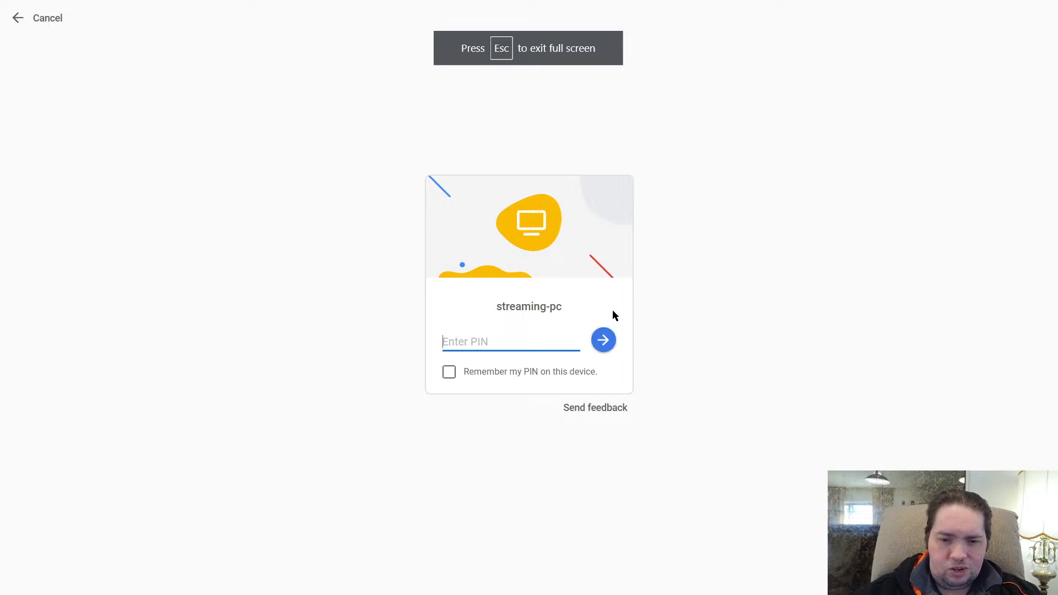
{"action": "left_click", "coordinate": [487, 344]}
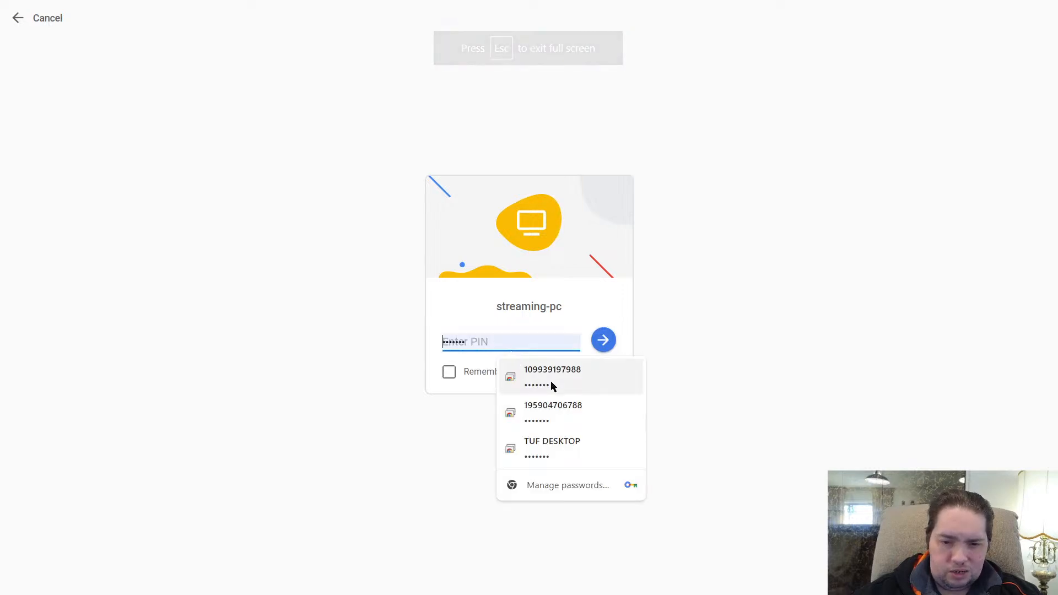
{"action": "left_click", "coordinate": [550, 382]}
{"action": "left_click", "coordinate": [616, 341]}
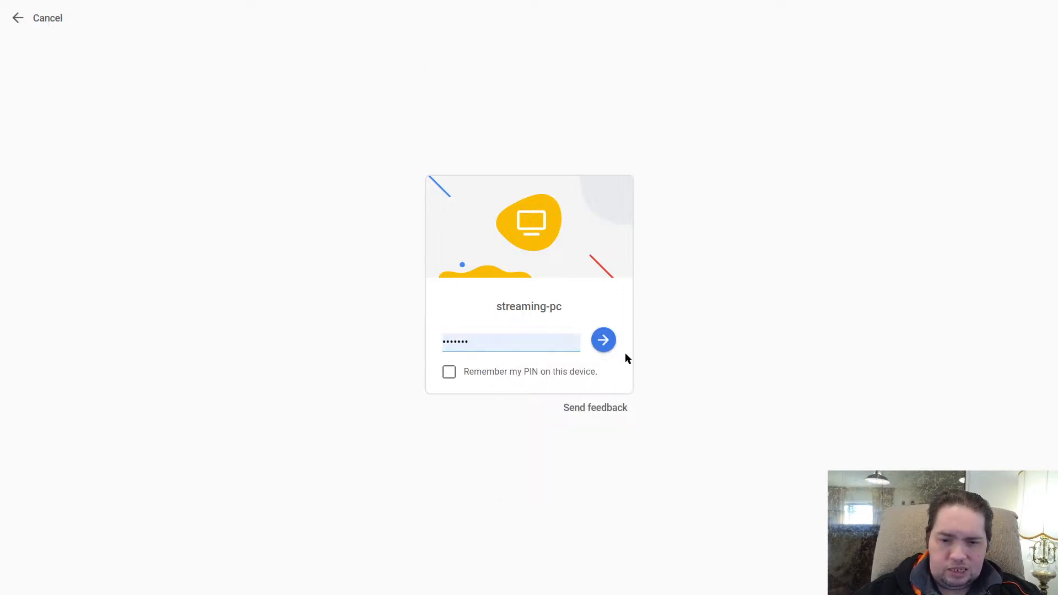
{"action": "left_click", "coordinate": [604, 347]}
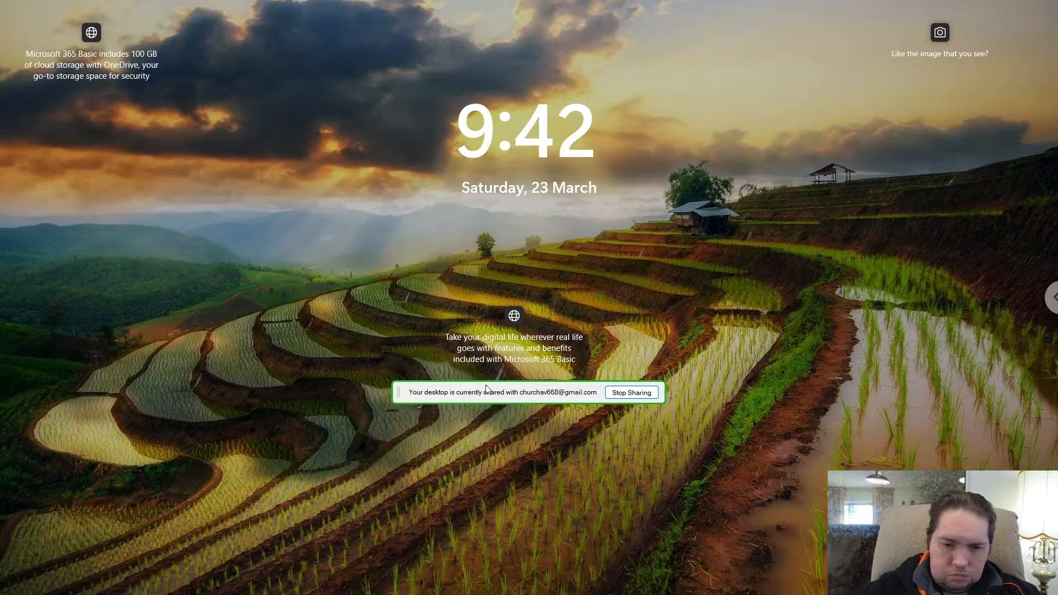
Unlock the remote computer by entering the Windows account PIN.
{"action": "left_click", "coordinate": [769, 462]}
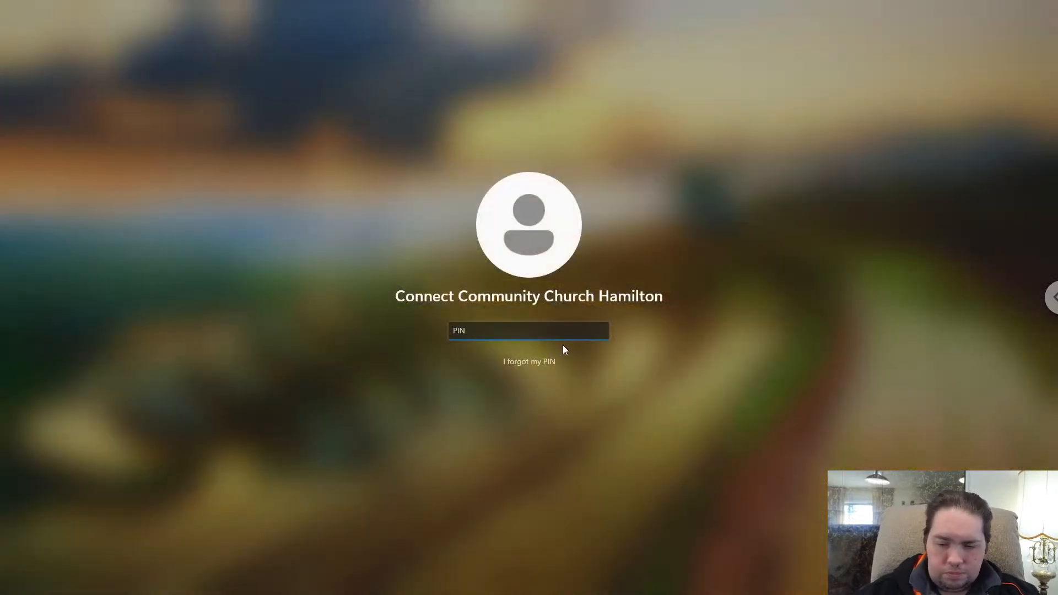
{"action": "type", "text": "****"}
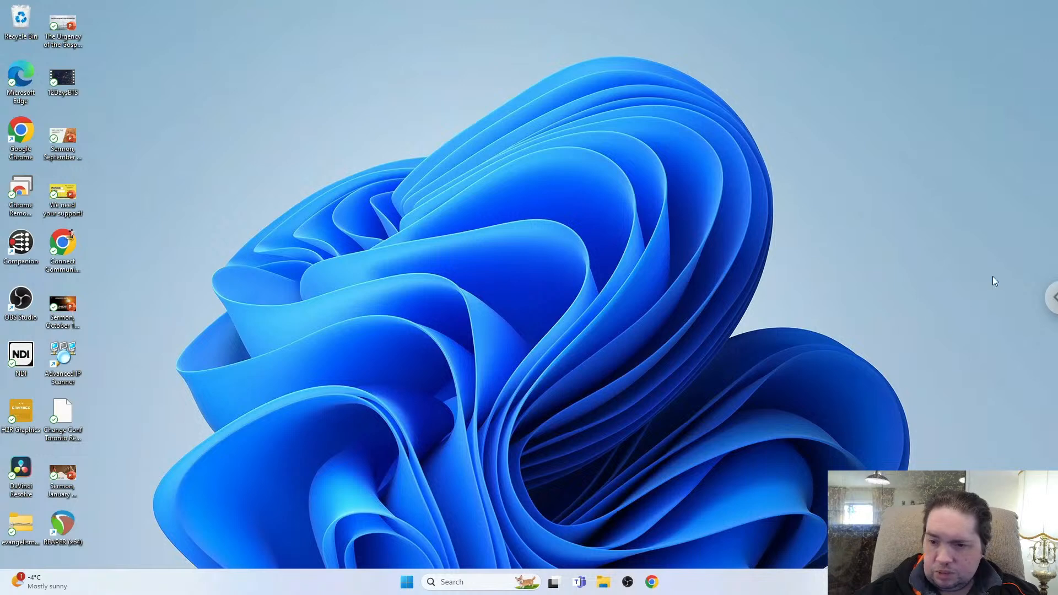
Upload GardenOfGethsemaneMask.png from the Pictures folder to the remote computer.
{"action": "left_click", "coordinate": [1048, 298]}
{"action": "scroll", "coordinate": [899, 283], "scroll_direction": "down", "scroll_amount": 8}
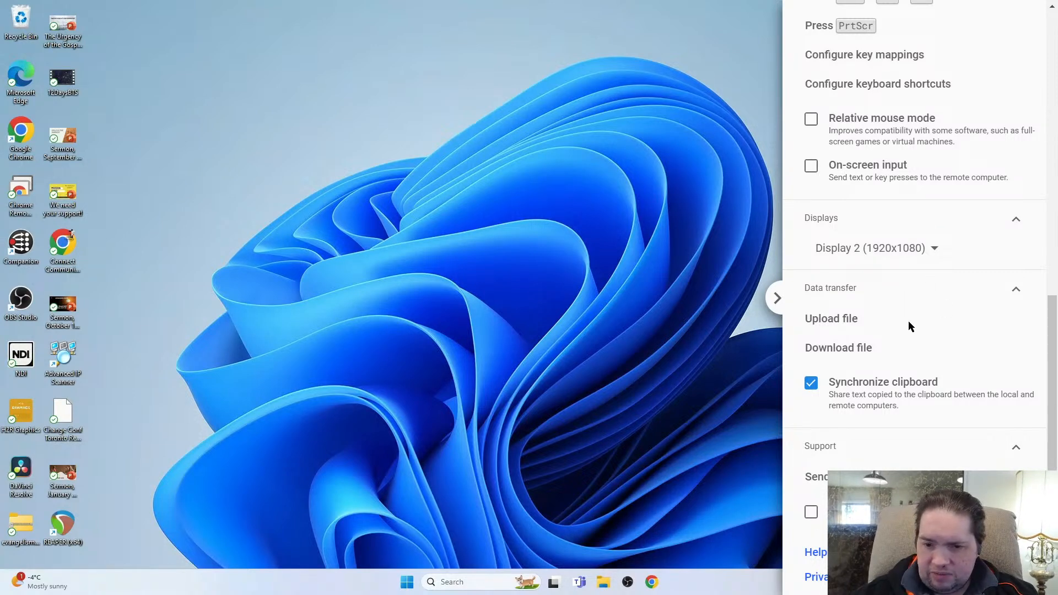
{"action": "left_click", "coordinate": [845, 323]}
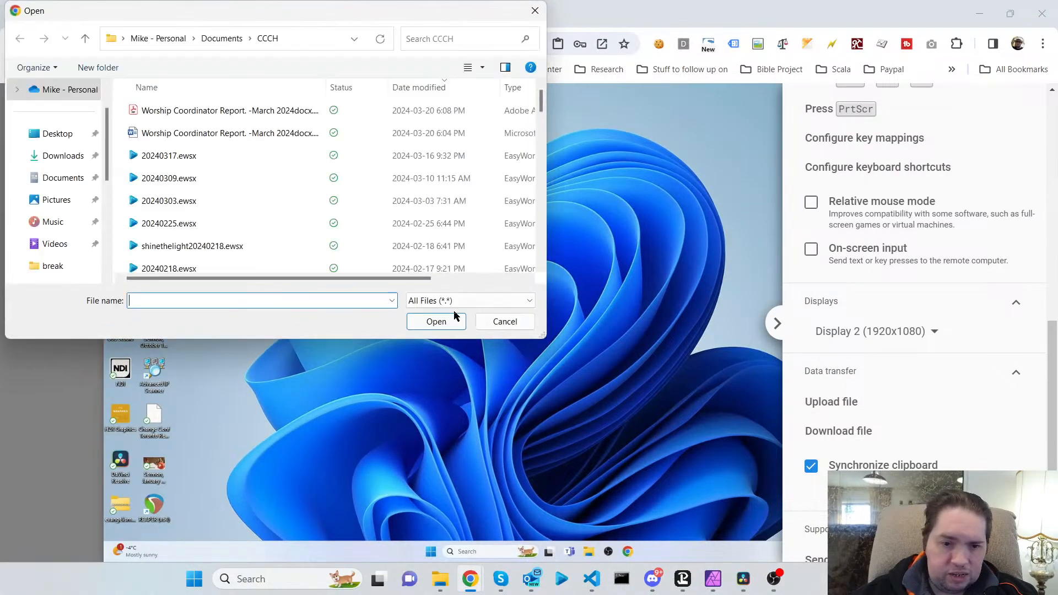
{"action": "left_click", "coordinate": [58, 200]}
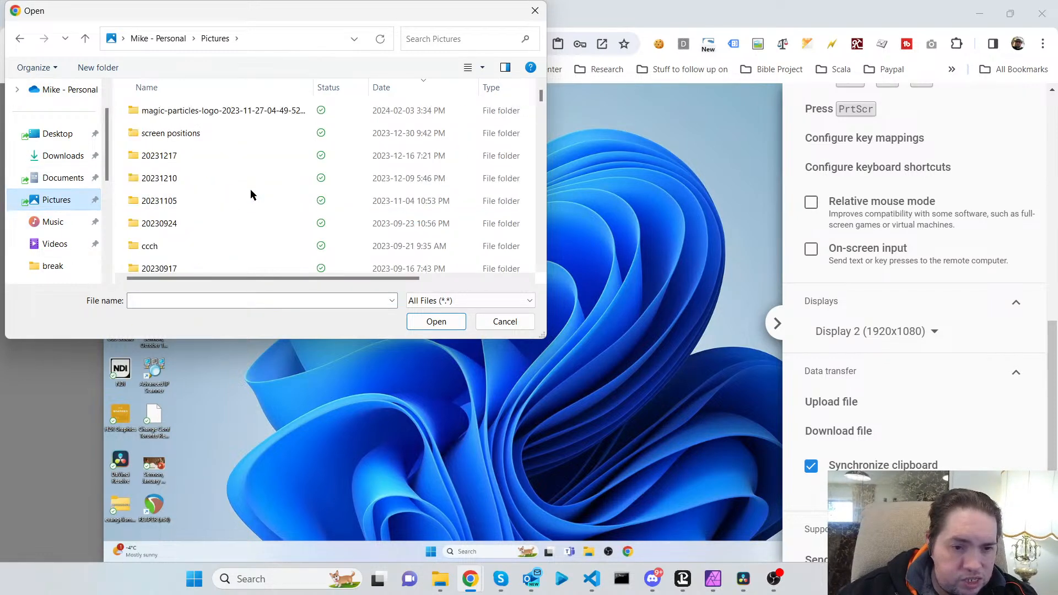
{"action": "scroll", "coordinate": [297, 164], "scroll_direction": "down", "scroll_amount": 3}
{"action": "scroll", "coordinate": [298, 166], "scroll_direction": "down", "scroll_amount": 10}
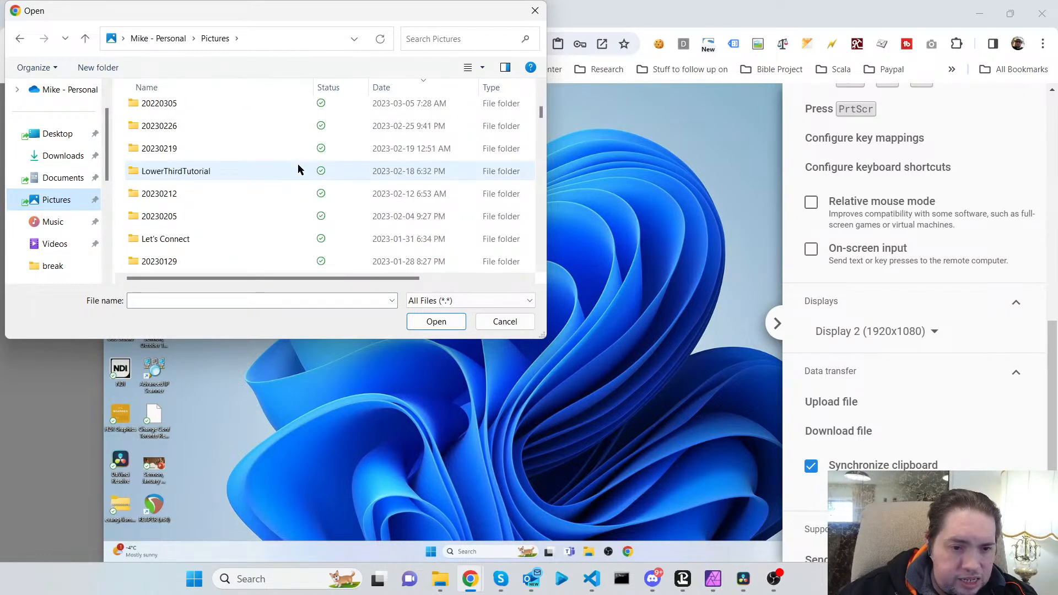
{"action": "scroll", "coordinate": [297, 163], "scroll_direction": "down", "scroll_amount": 4}
{"action": "scroll", "coordinate": [297, 164], "scroll_direction": "up", "scroll_amount": 2}
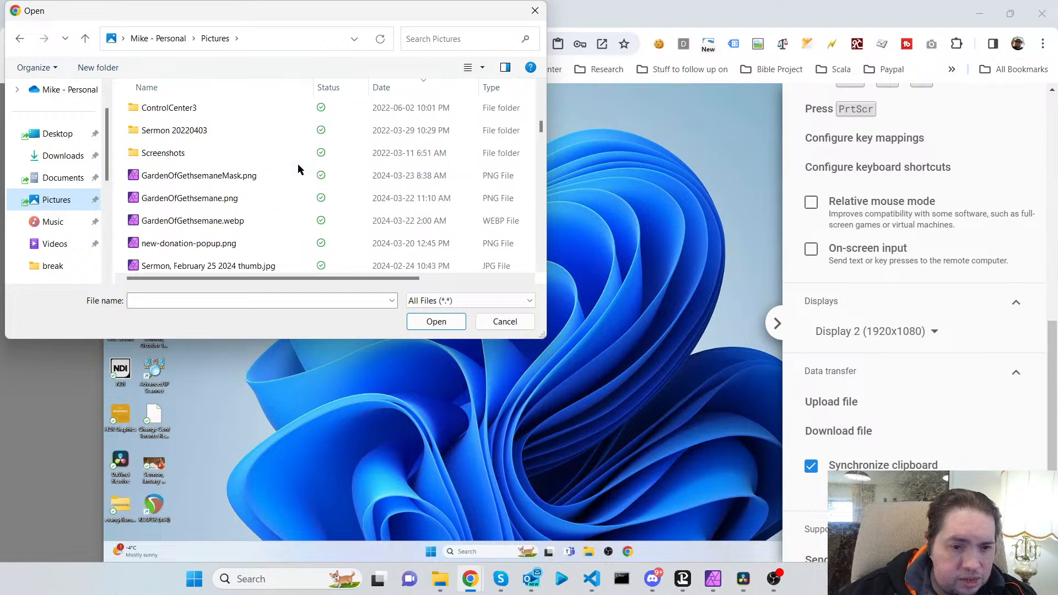
{"action": "left_click", "coordinate": [227, 177]}
{"action": "left_click", "coordinate": [439, 324]}
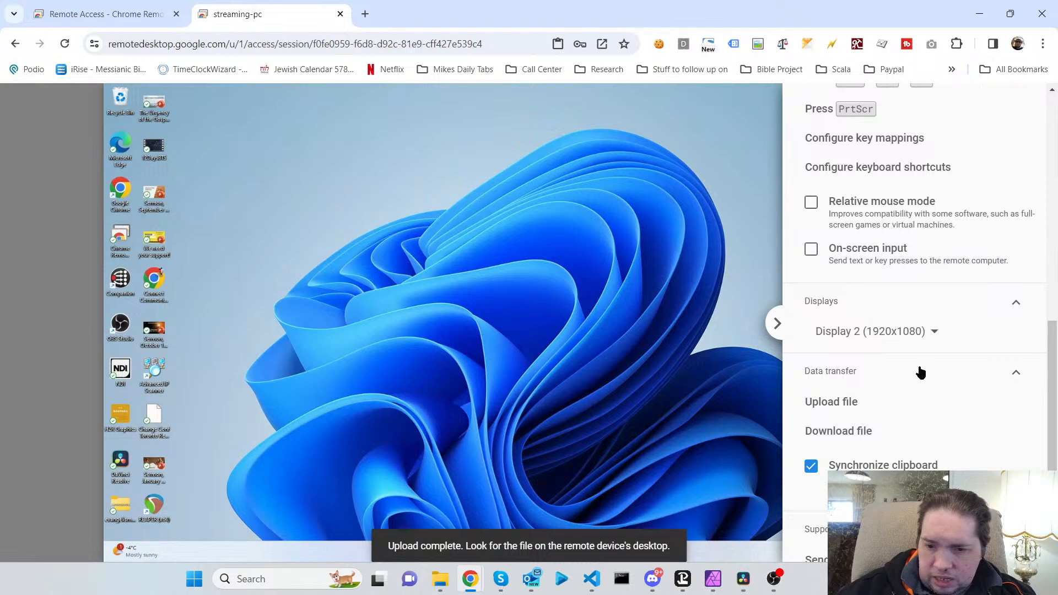
Upload GethsemaneBackground.mp4 from the local Videos folder to the remote computer.
{"action": "scroll", "coordinate": [919, 367], "scroll_direction": "down", "scroll_amount": 2}
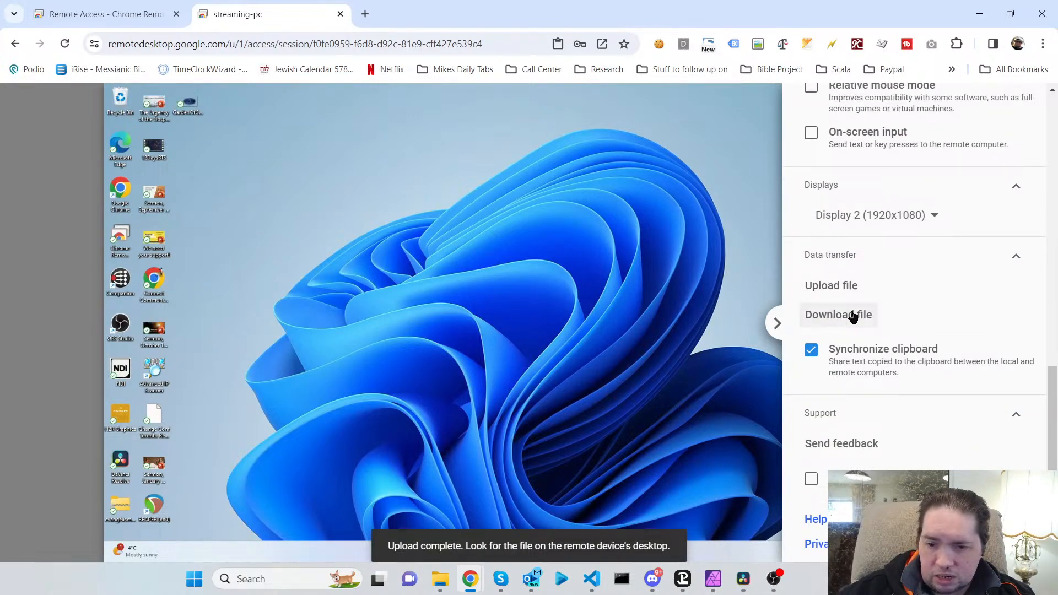
{"action": "left_click", "coordinate": [815, 289]}
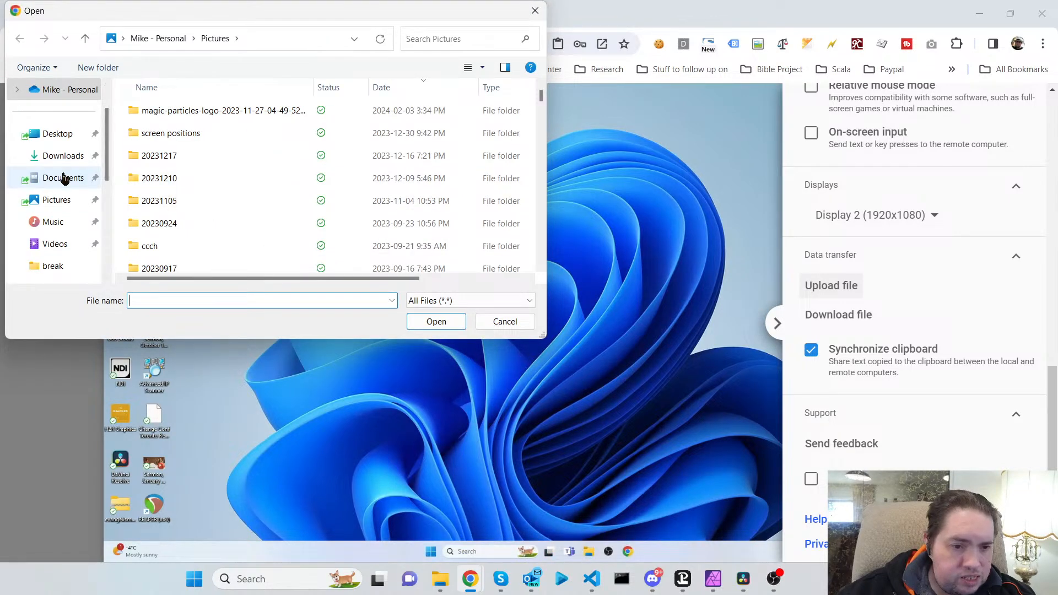
{"action": "scroll", "coordinate": [83, 182], "scroll_direction": "down", "scroll_amount": 3}
{"action": "scroll", "coordinate": [84, 182], "scroll_direction": "up", "scroll_amount": 3}
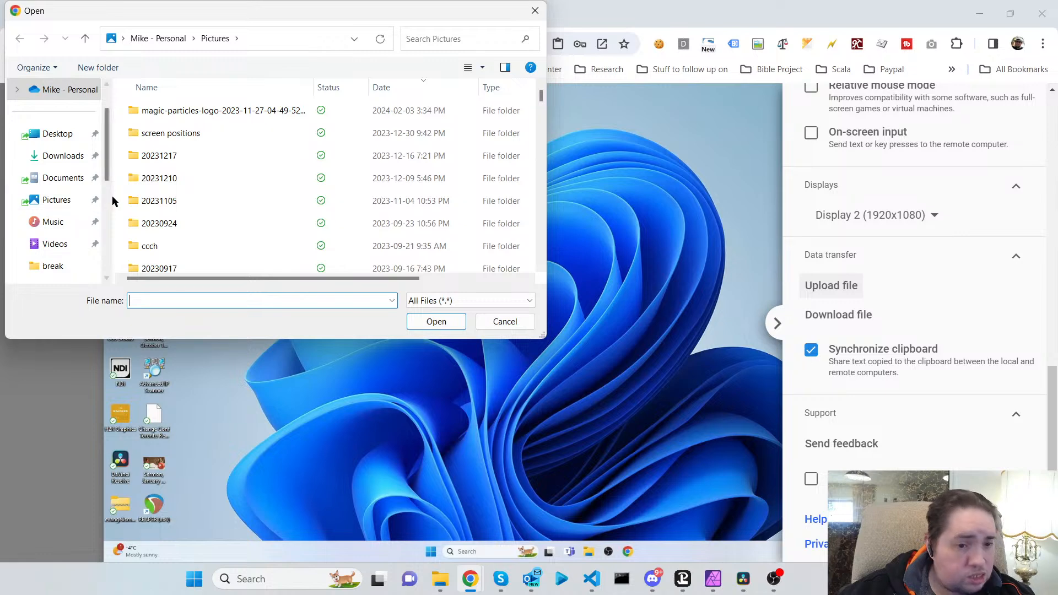
{"action": "scroll", "coordinate": [108, 190], "scroll_direction": "down", "scroll_amount": 3}
{"action": "scroll", "coordinate": [107, 184], "scroll_direction": "up", "scroll_amount": 3}
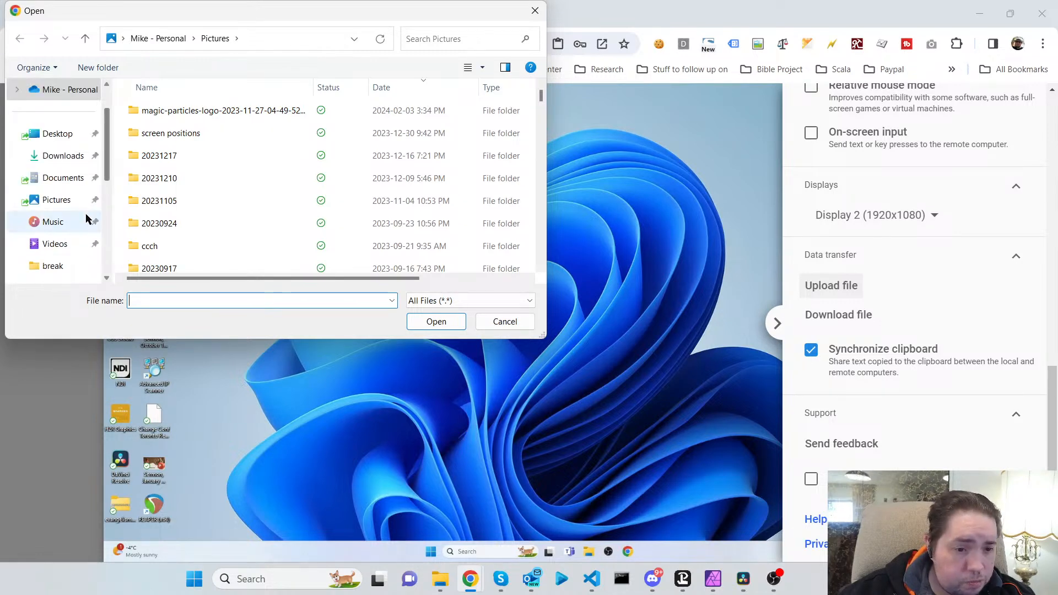
{"action": "left_click", "coordinate": [53, 245]}
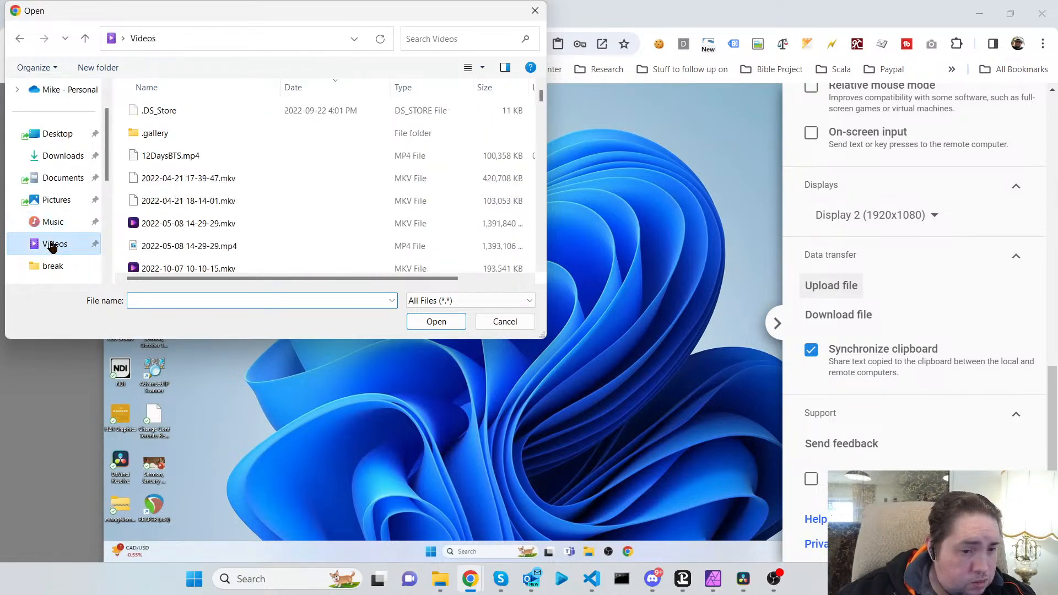
{"action": "scroll", "coordinate": [255, 173], "scroll_direction": "down", "scroll_amount": 10}
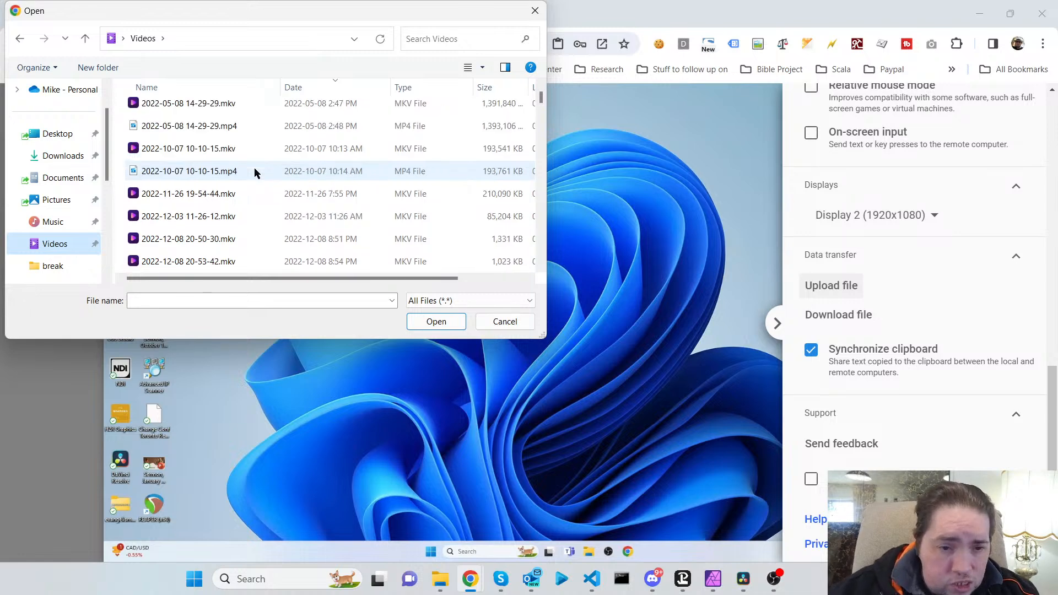
{"action": "scroll", "coordinate": [254, 173], "scroll_direction": "up", "scroll_amount": 2}
{"action": "scroll", "coordinate": [254, 172], "scroll_direction": "down", "scroll_amount": 2}
{"action": "scroll", "coordinate": [254, 173], "scroll_direction": "down", "scroll_amount": 5}
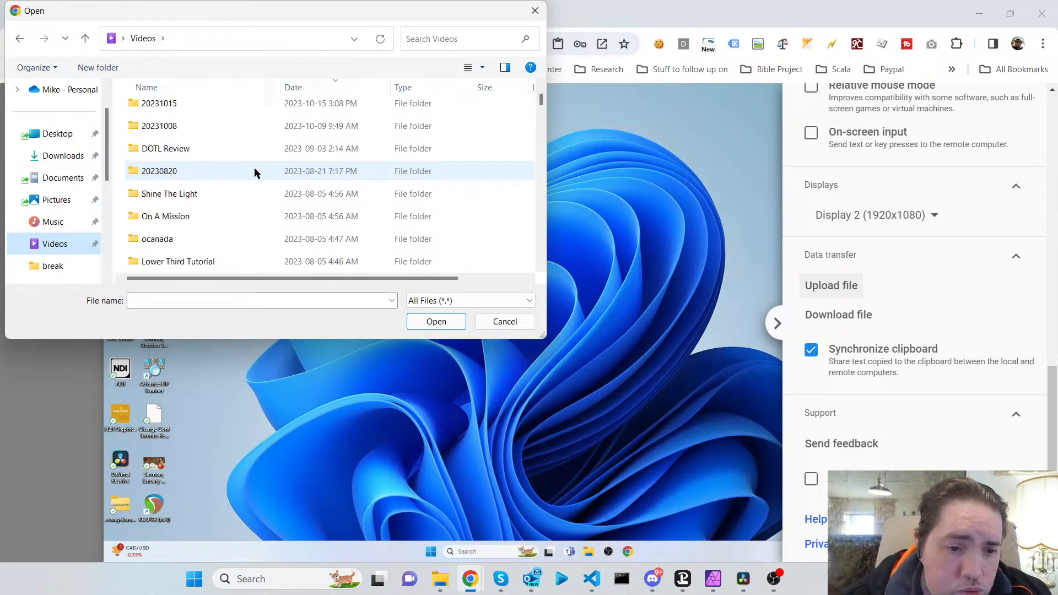
{"action": "scroll", "coordinate": [254, 173], "scroll_direction": "down", "scroll_amount": 15}
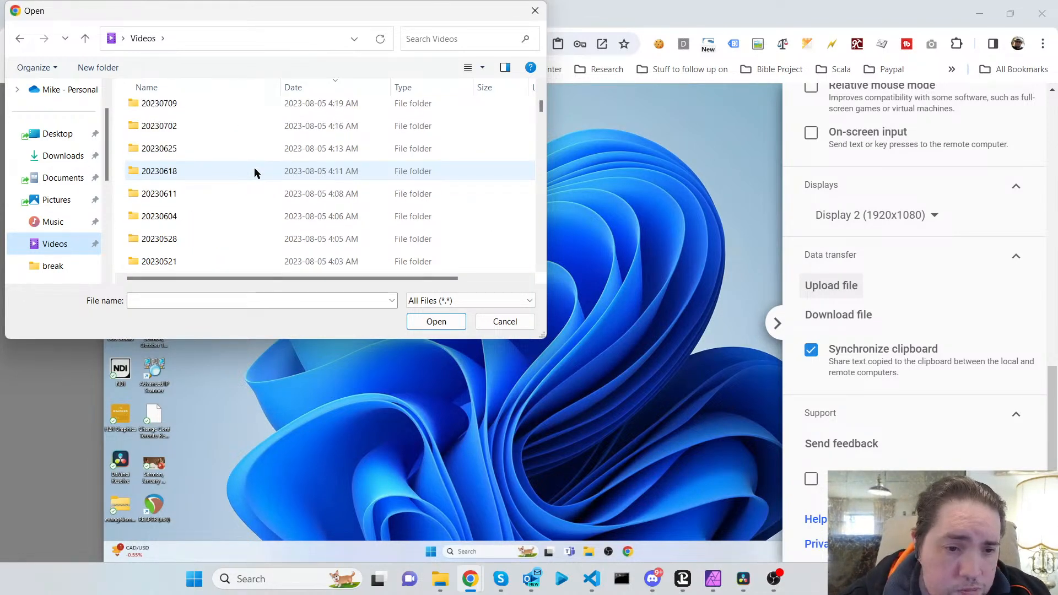
{"action": "scroll", "coordinate": [254, 173], "scroll_direction": "down", "scroll_amount": 13}
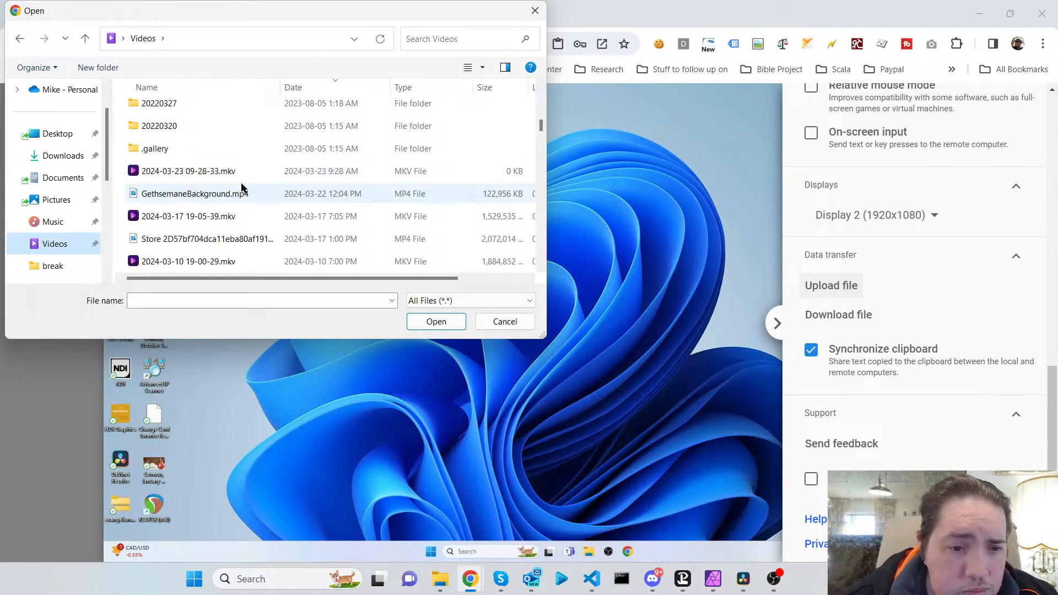
{"action": "left_click", "coordinate": [200, 199]}
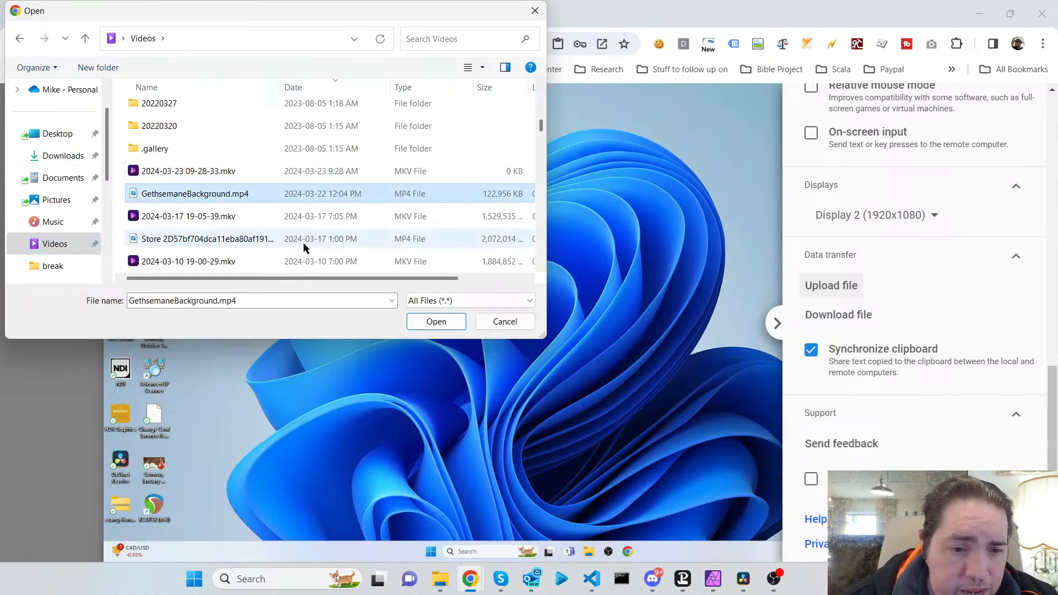
{"action": "left_click", "coordinate": [438, 322]}
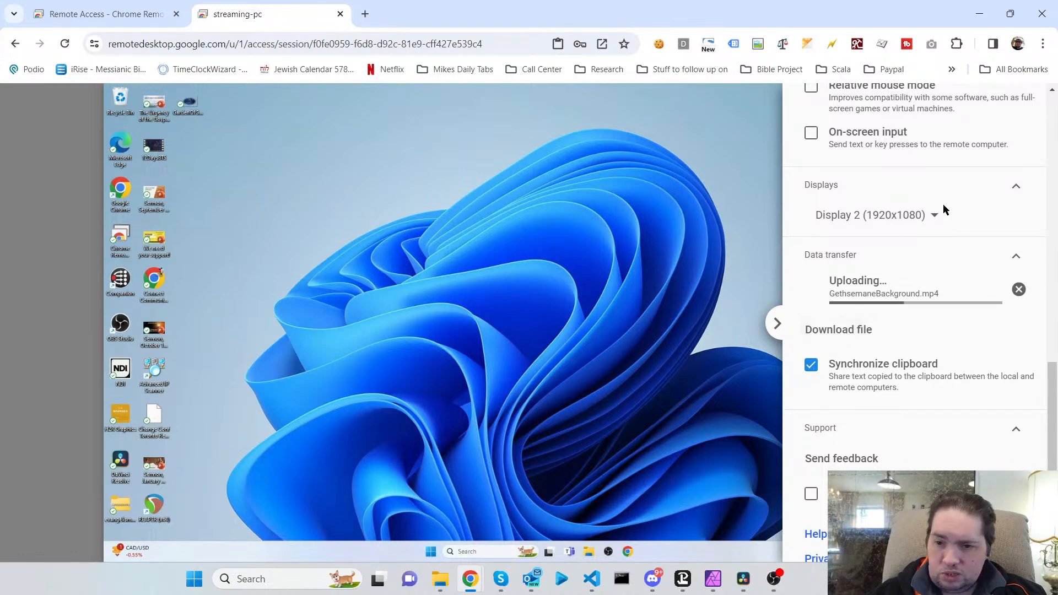
Switch the remote session to full screen and close the session options panel.
{"action": "scroll", "coordinate": [945, 208], "scroll_direction": "up", "scroll_amount": 10}
{"action": "left_click", "coordinate": [977, 144]}
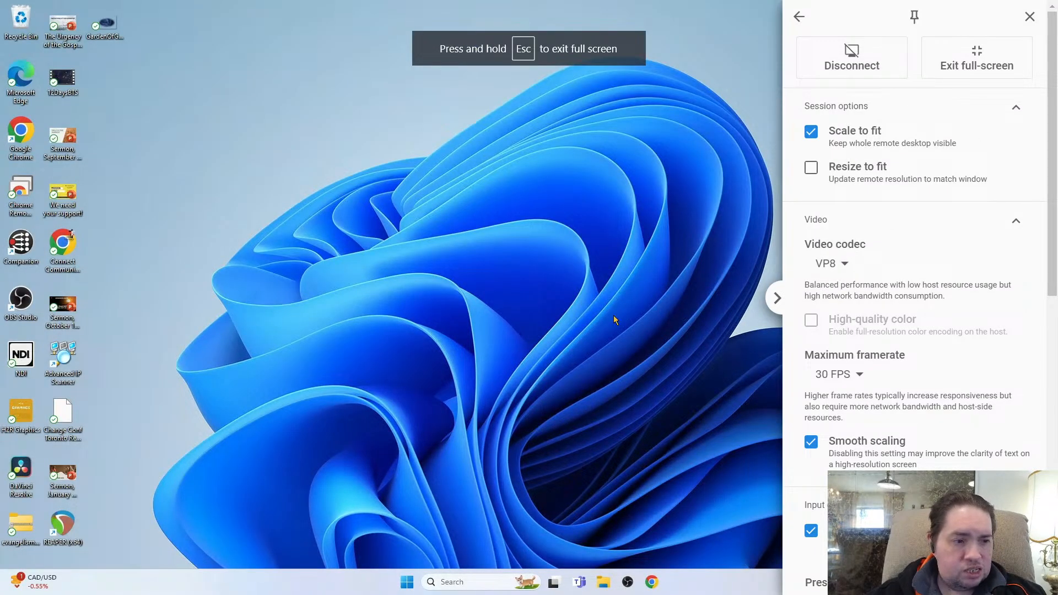
{"action": "left_click", "coordinate": [775, 298]}
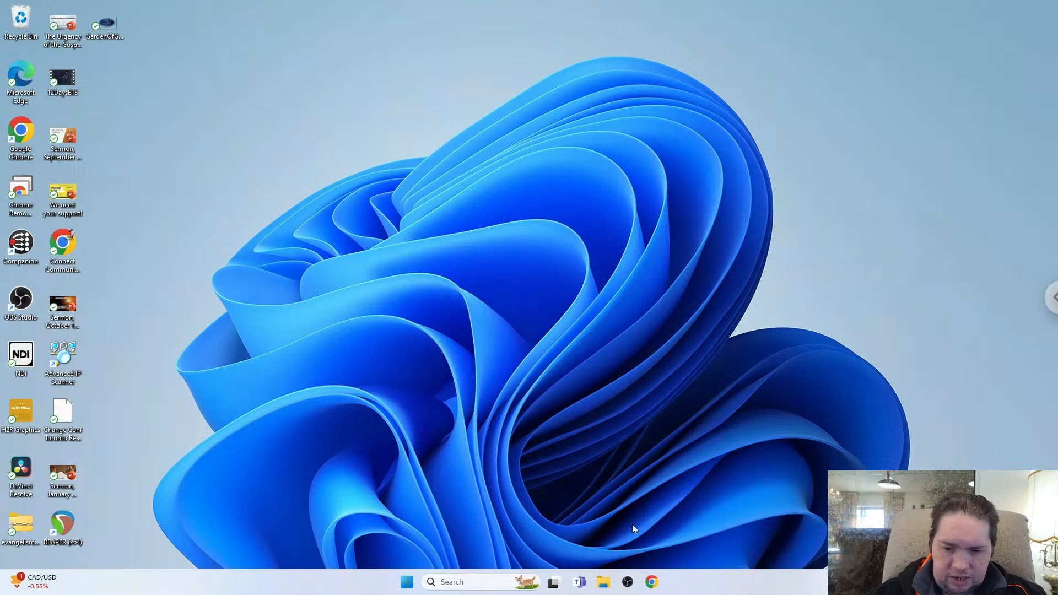
On the remote PC, move GethsemaneBackground and GardenOfGethsemaneMask from the Desktop into the Preservice videos folder.
{"action": "left_click", "coordinate": [610, 580]}
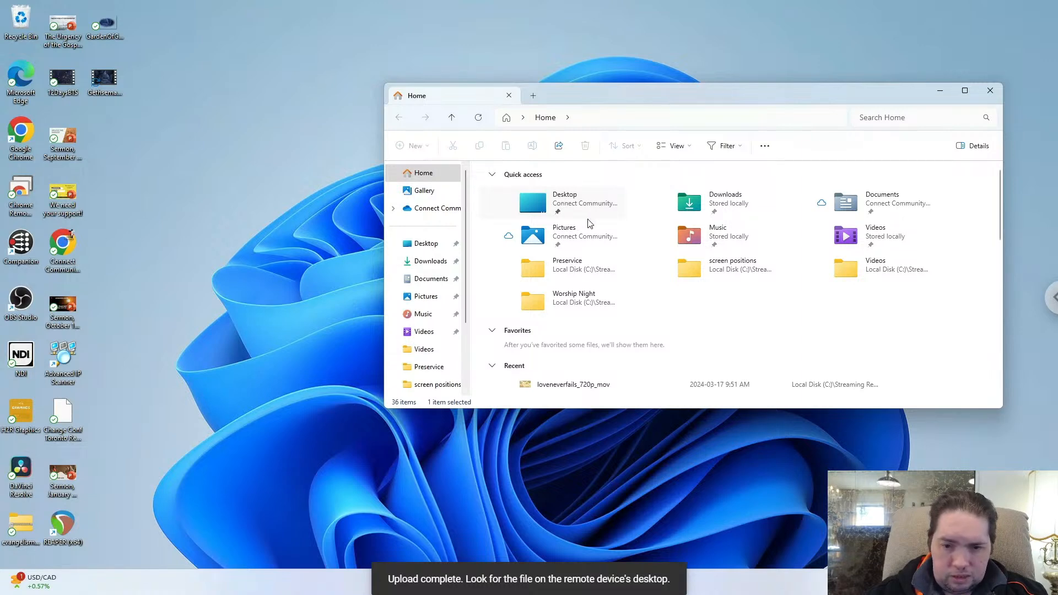
{"action": "scroll", "coordinate": [603, 256], "scroll_direction": "down", "scroll_amount": 3}
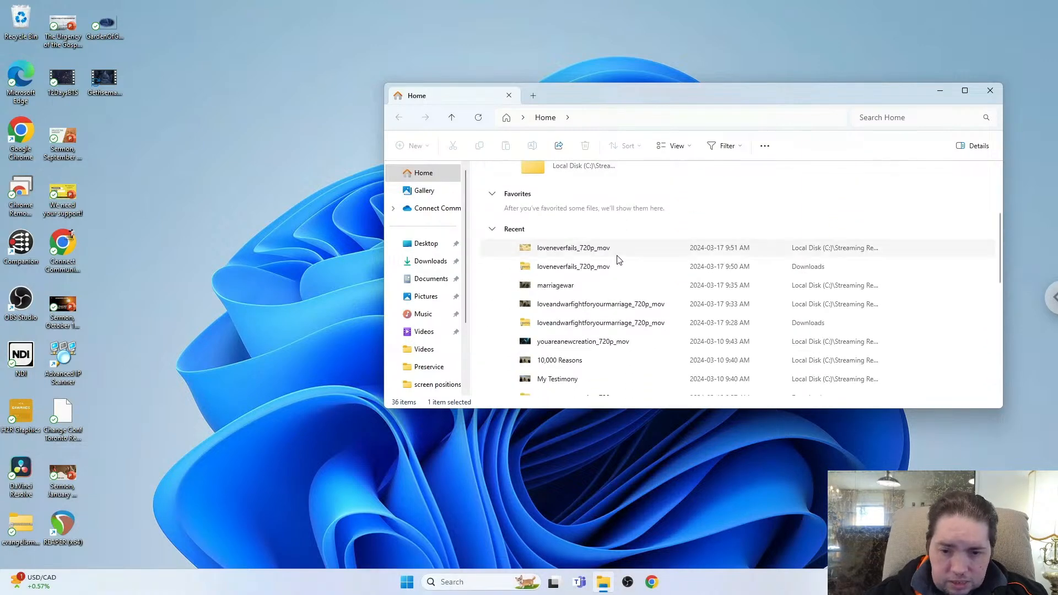
{"action": "scroll", "coordinate": [617, 259], "scroll_direction": "up", "scroll_amount": 3}
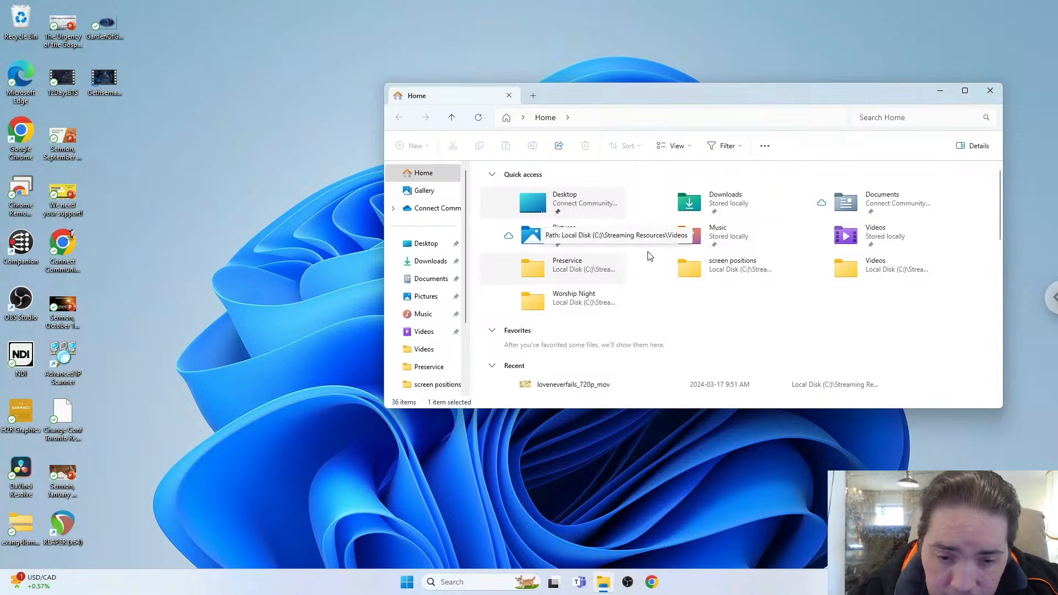
{"action": "left_click", "coordinate": [432, 245]}
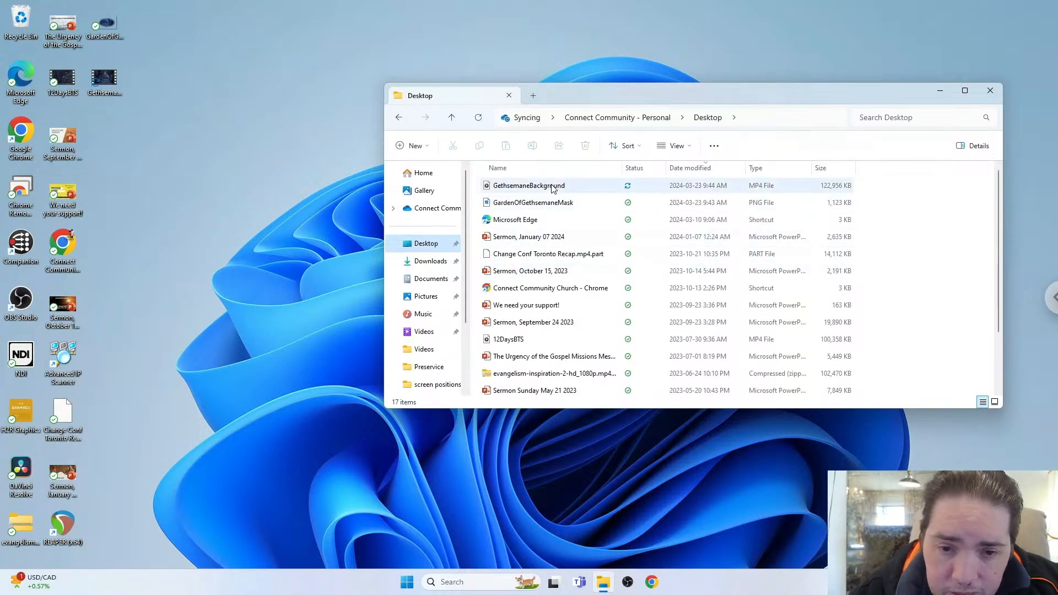
{"action": "left_click", "coordinate": [532, 191]}
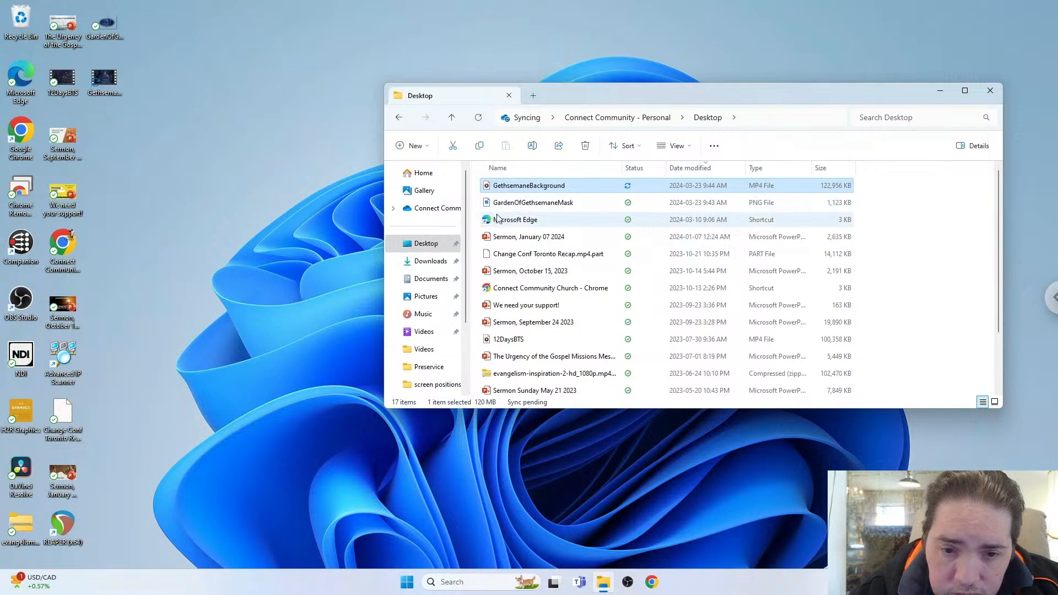
{"action": "left_click", "coordinate": [549, 205], "text": "ctrl"}
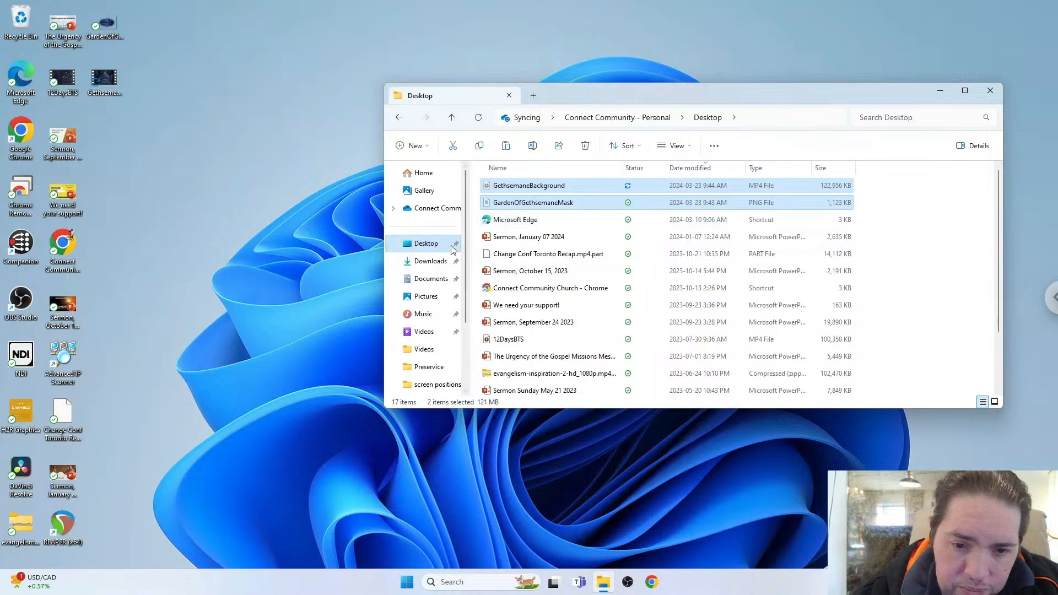
{"action": "scroll", "coordinate": [452, 248], "scroll_direction": "down", "scroll_amount": 1}
{"action": "scroll", "coordinate": [452, 249], "scroll_direction": "up", "scroll_amount": 1}
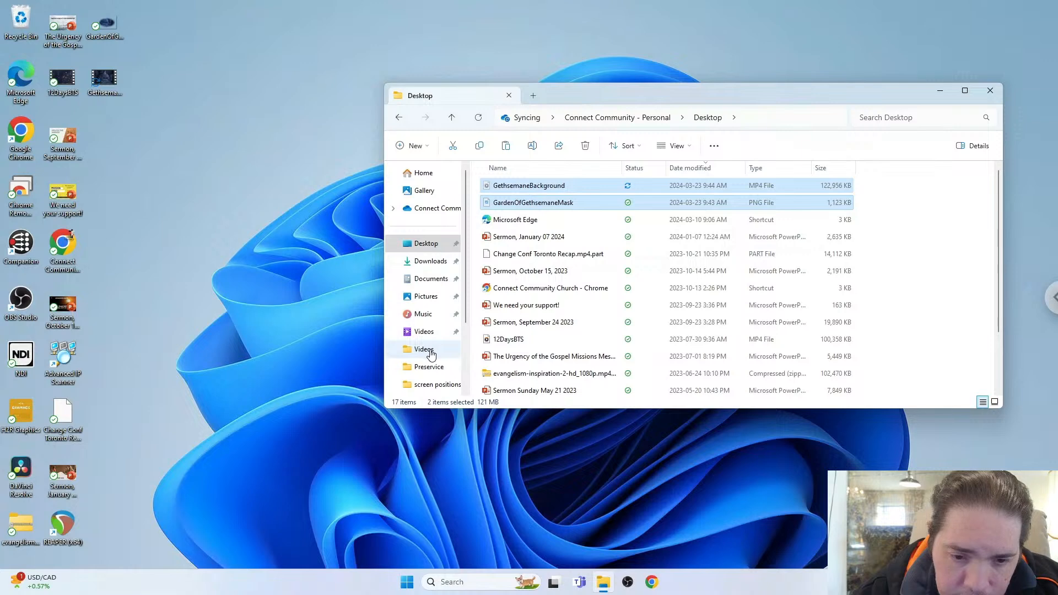
{"action": "left_click", "coordinate": [429, 368]}
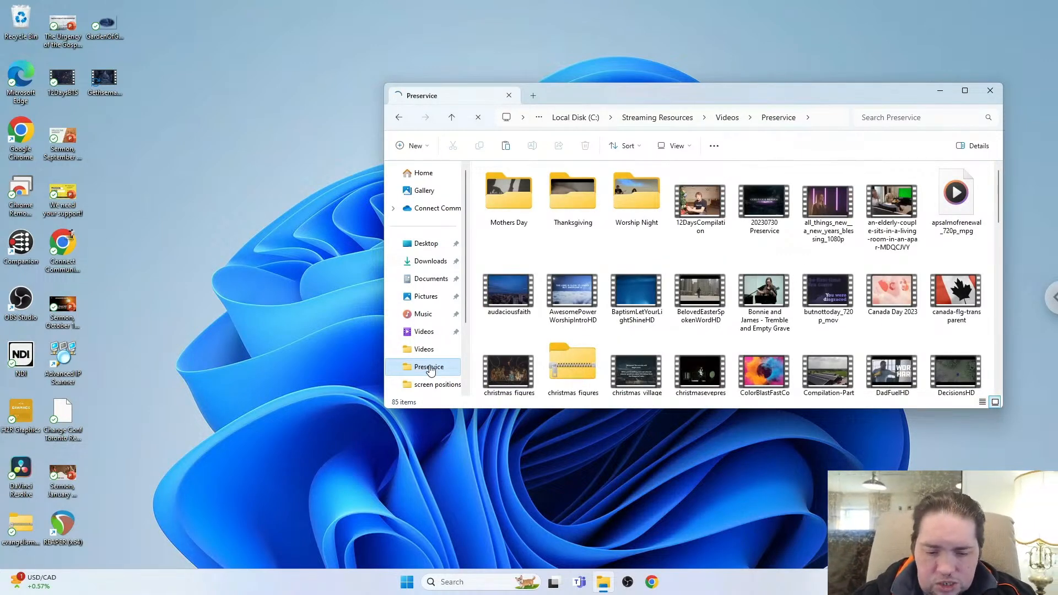
{"action": "key", "text": "ctrl+v"}
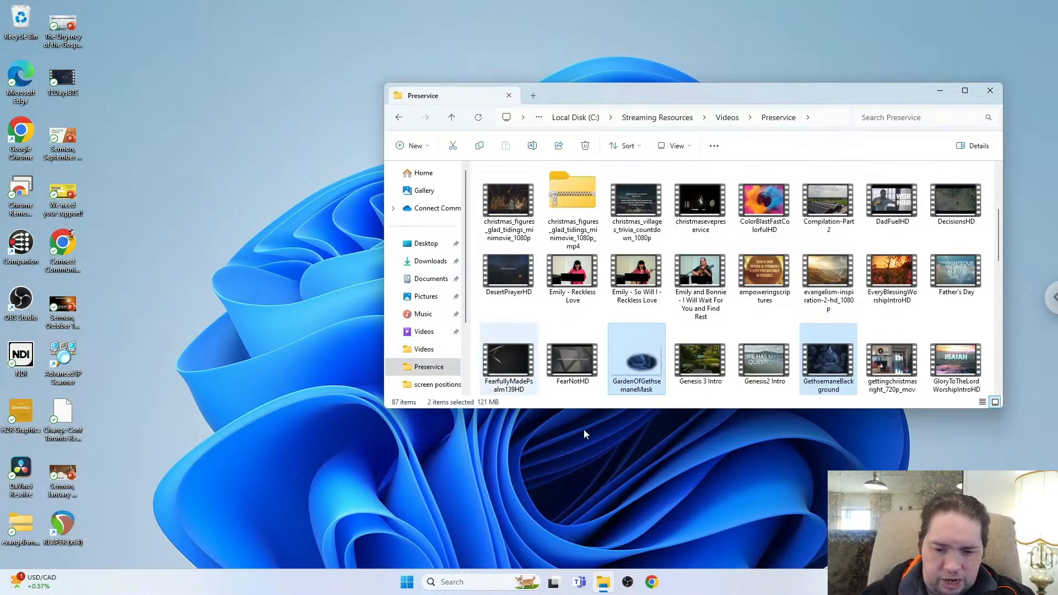
Open OBS and add a new Media Source named Gethsemane Background to the Final scene.
{"action": "left_click", "coordinate": [629, 582]}
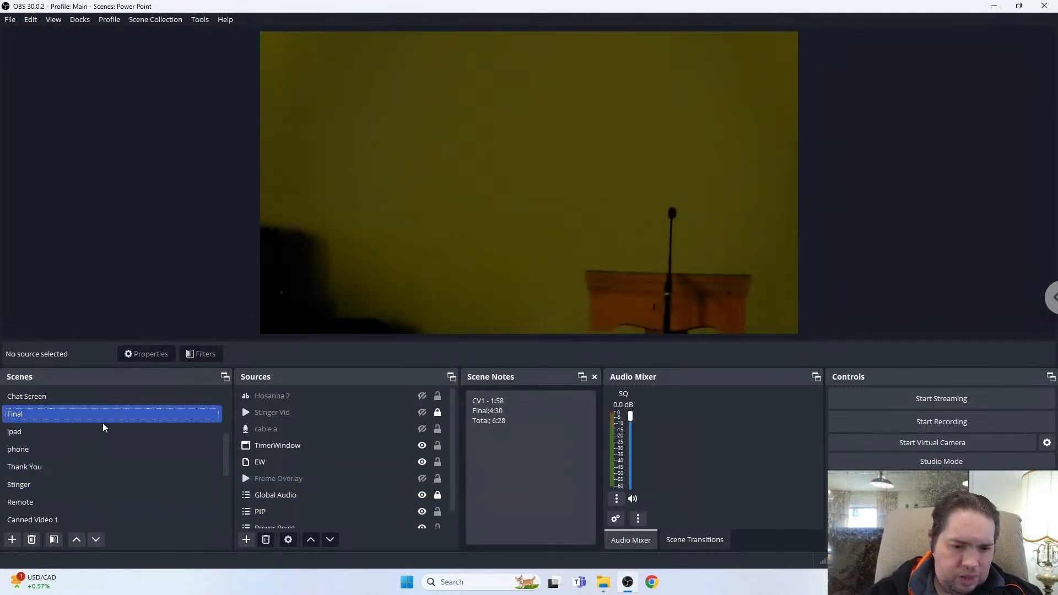
{"action": "left_click", "coordinate": [393, 508]}
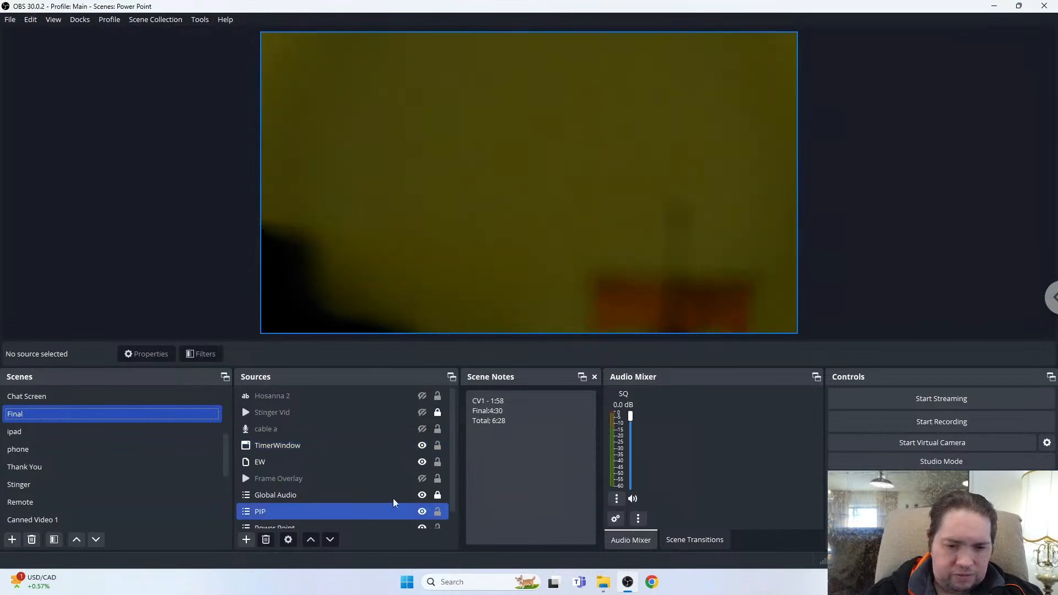
{"action": "left_click", "coordinate": [410, 498]}
{"action": "left_click", "coordinate": [317, 508]}
{"action": "left_click", "coordinate": [300, 495]}
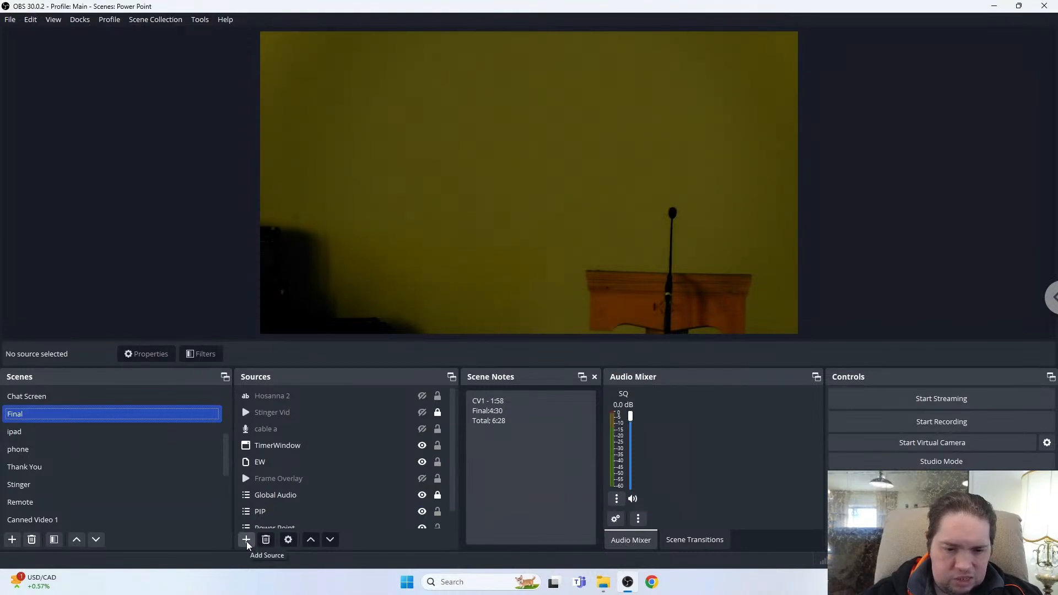
{"action": "left_click", "coordinate": [247, 541]}
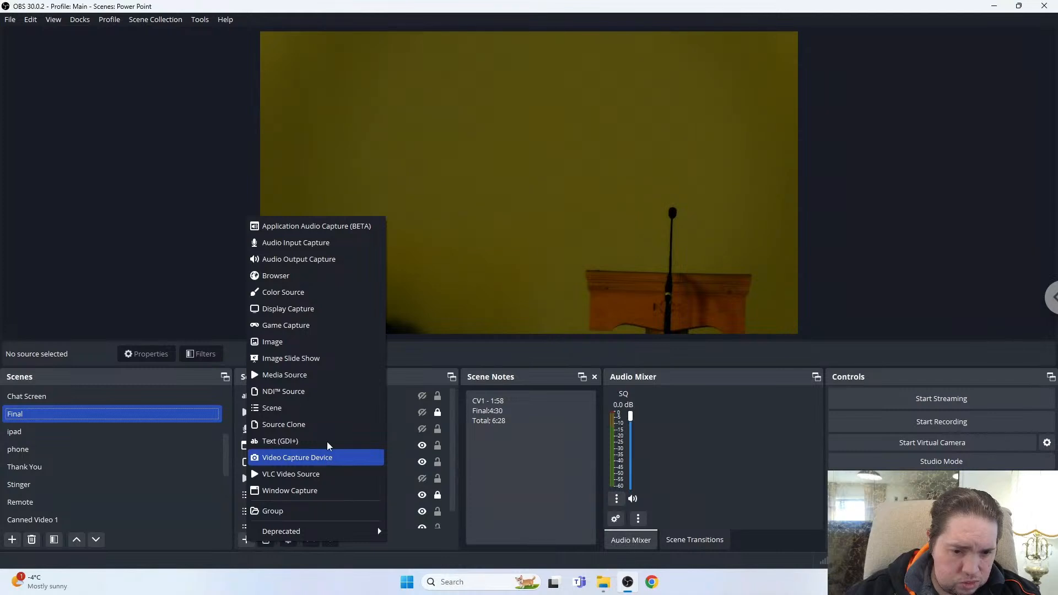
{"action": "left_click", "coordinate": [330, 374]}
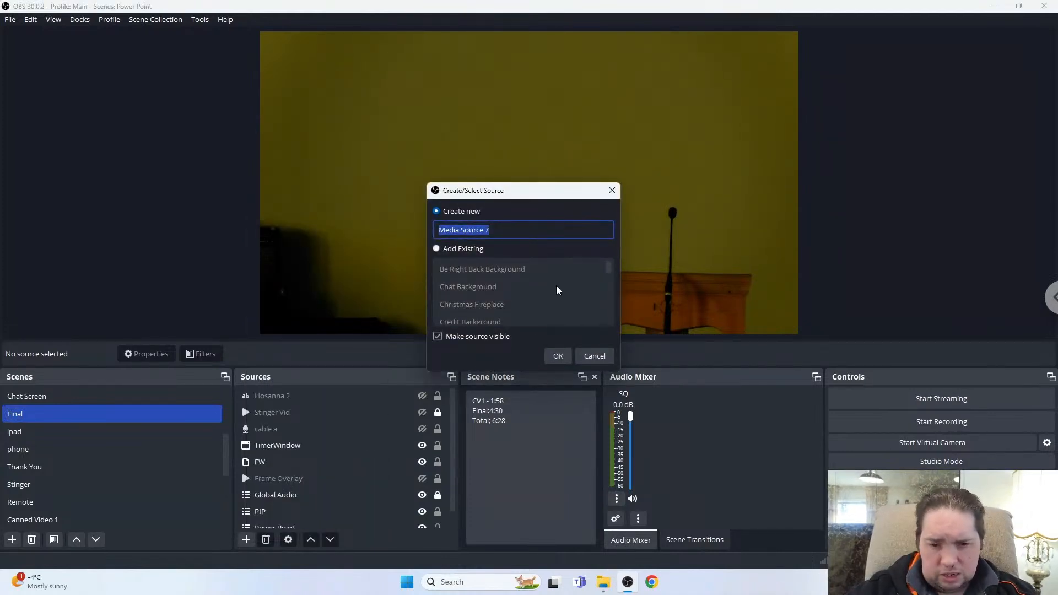
{"action": "type", "text": "Gethsemane Background"}
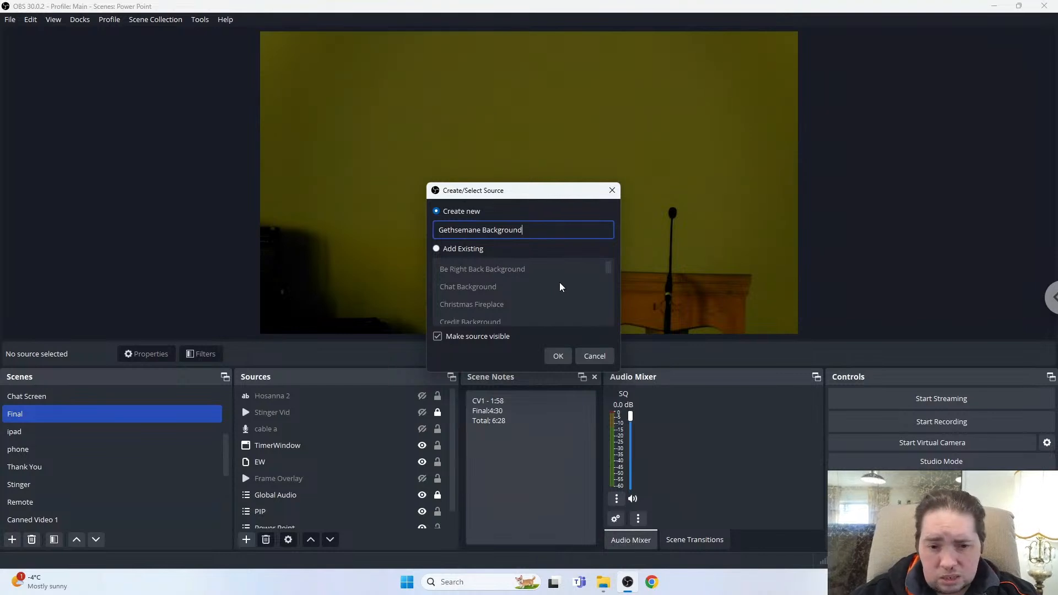
{"action": "left_click", "coordinate": [557, 355]}
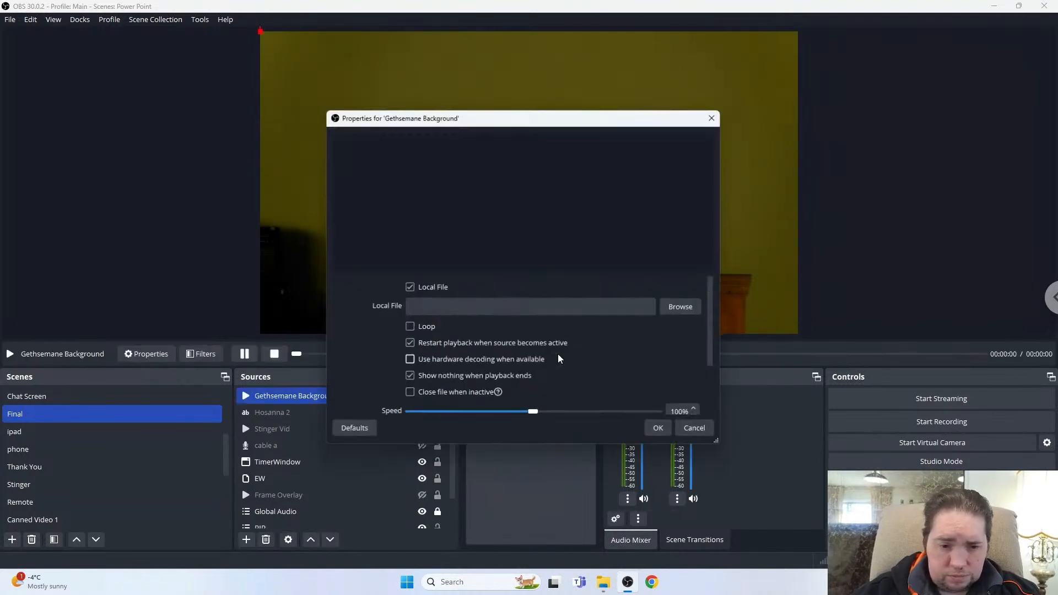
Set the media source's local file to GethsemaneBackground.mp4 from the Preservice folder.
{"action": "left_click", "coordinate": [681, 308]}
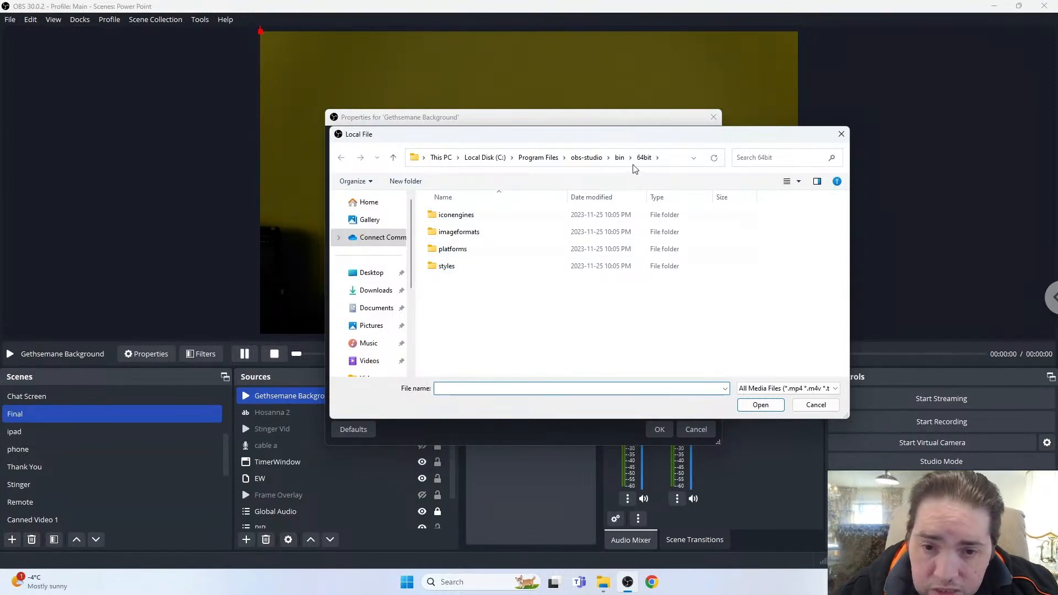
{"action": "scroll", "coordinate": [368, 307], "scroll_direction": "down", "scroll_amount": 3}
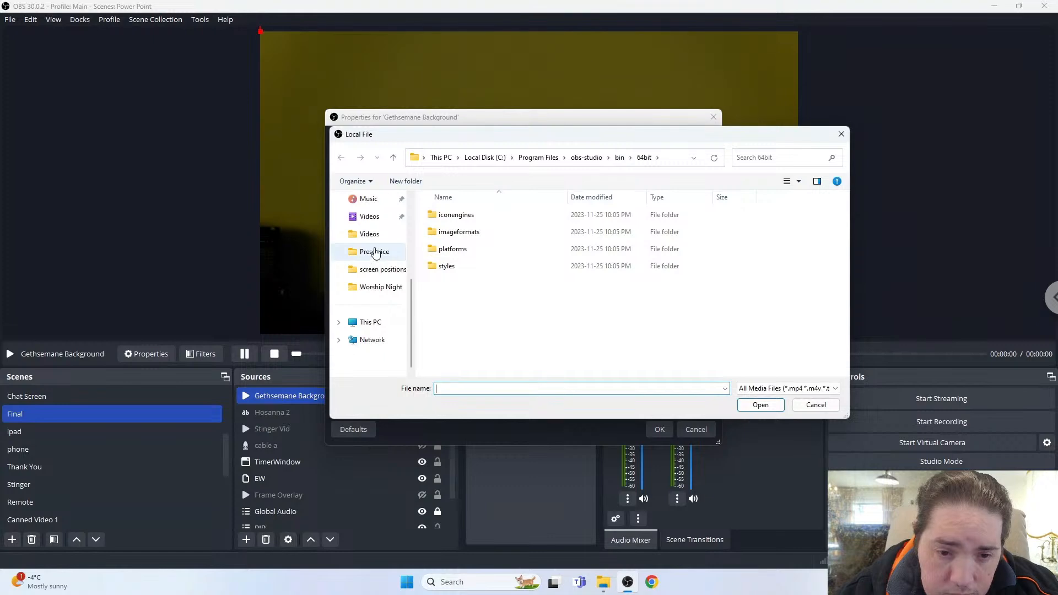
{"action": "left_click", "coordinate": [375, 252]}
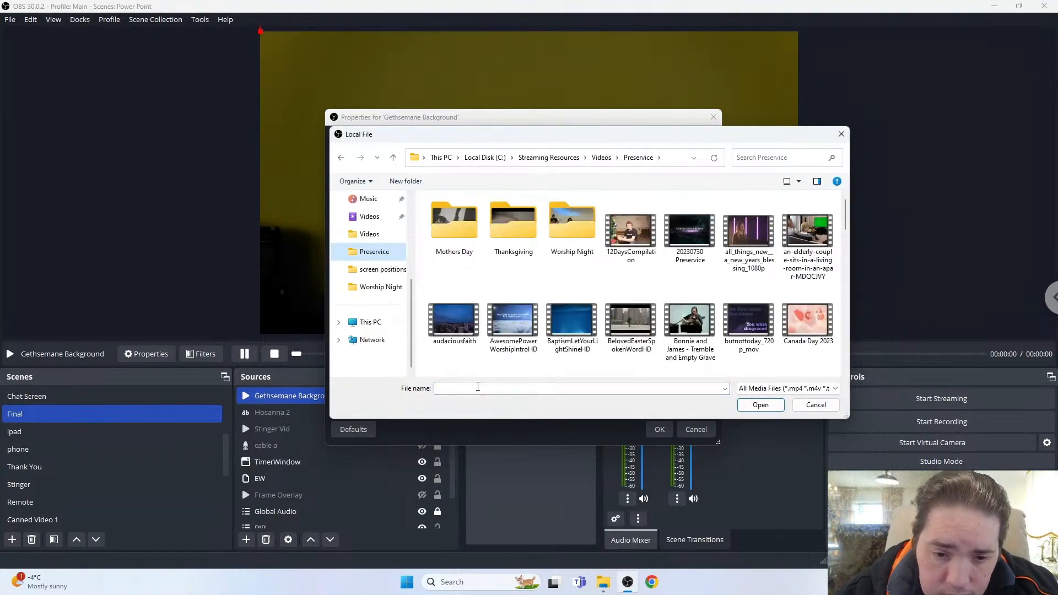
{"action": "left_click", "coordinate": [477, 388]}
{"action": "type", "text": "get"}
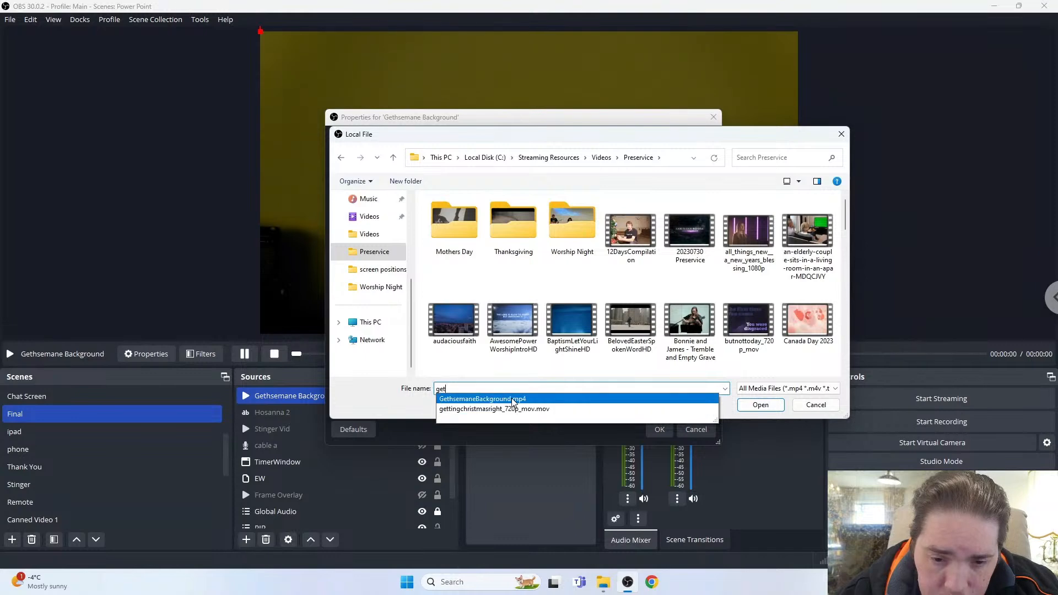
{"action": "left_click", "coordinate": [590, 396]}
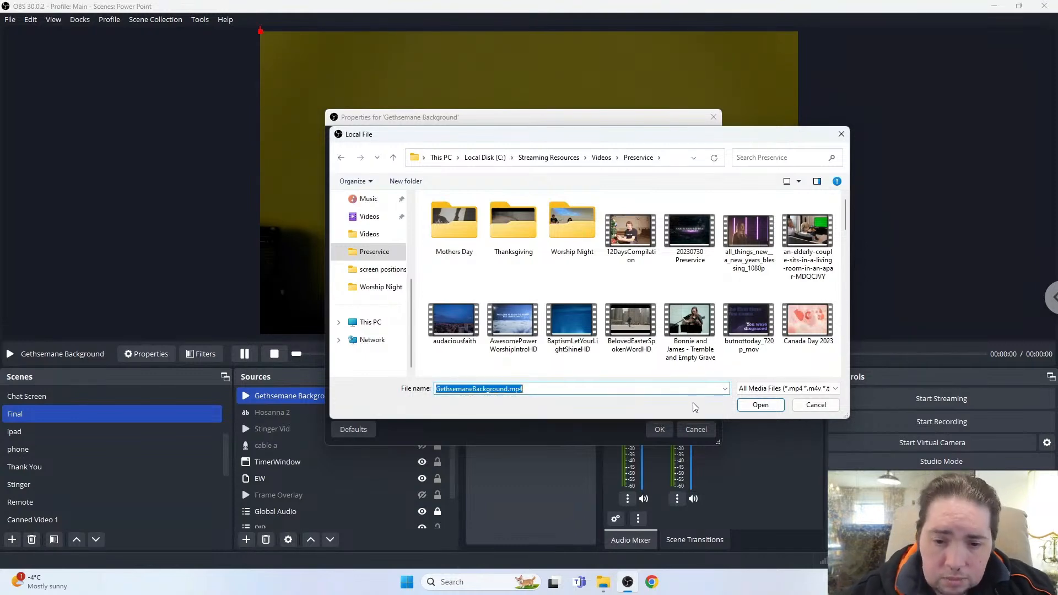
{"action": "left_click", "coordinate": [760, 403]}
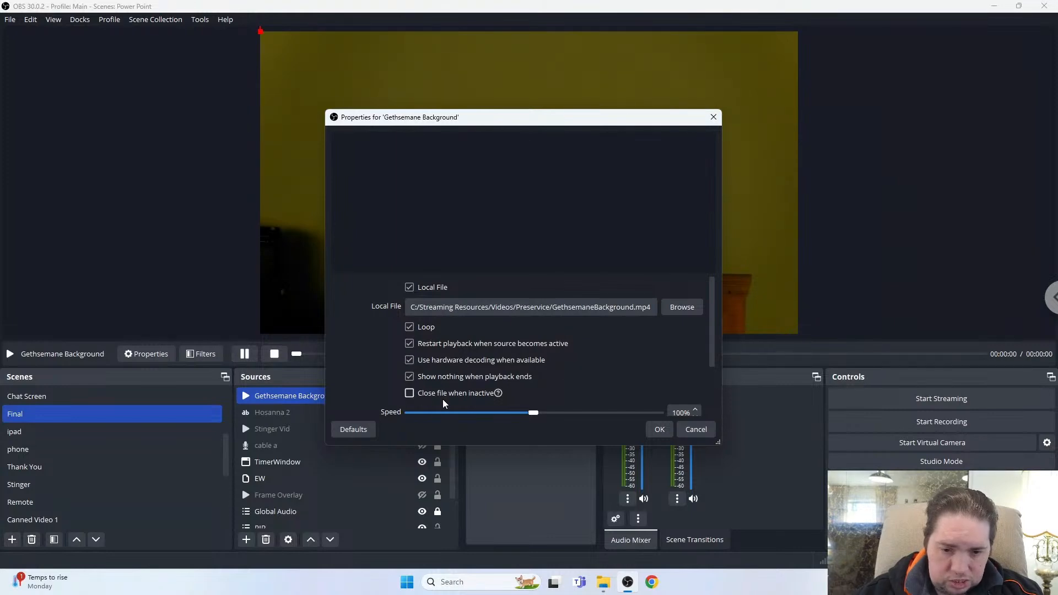
Confirm the media source settings and move Gethsemane Background down the Final scene's source list to sit just above Power Point.
{"action": "left_click", "coordinate": [659, 430]}
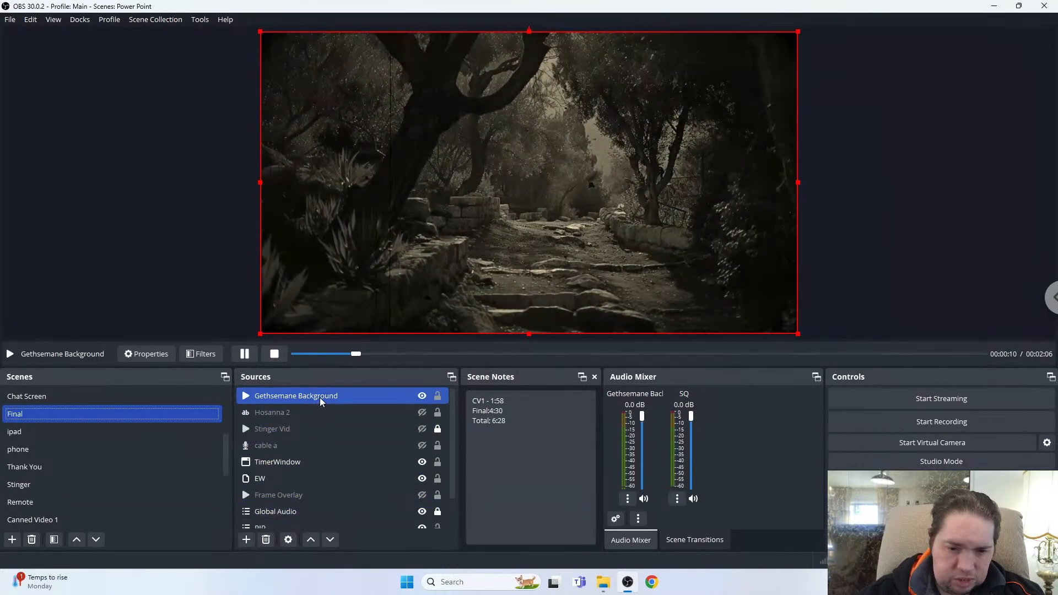
{"action": "left_click_drag", "start_coordinate": [320, 398], "coordinate": [327, 485]}
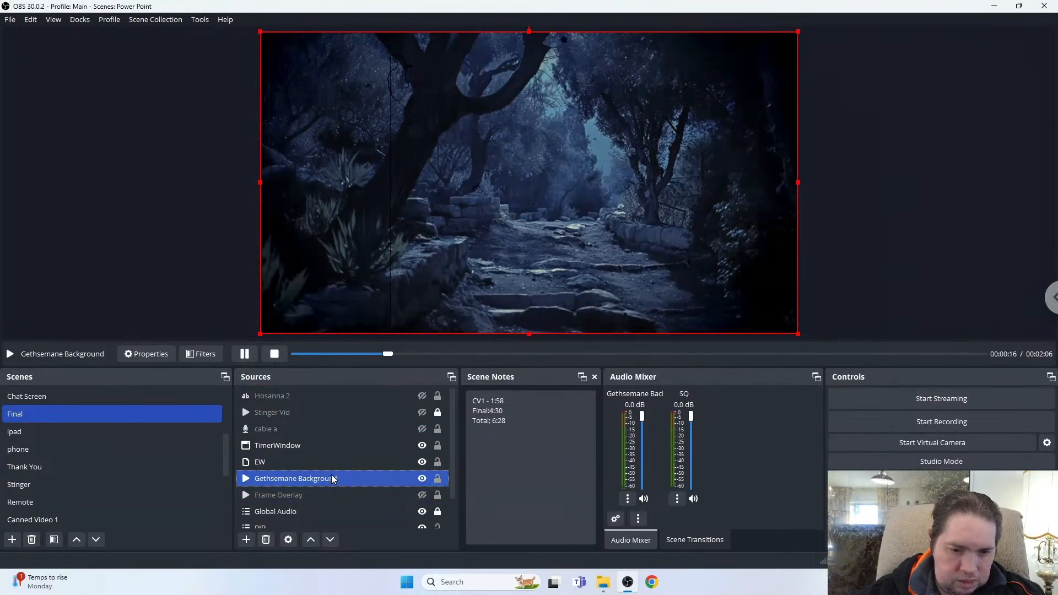
{"action": "left_click", "coordinate": [320, 463], "text": "ctrl"}
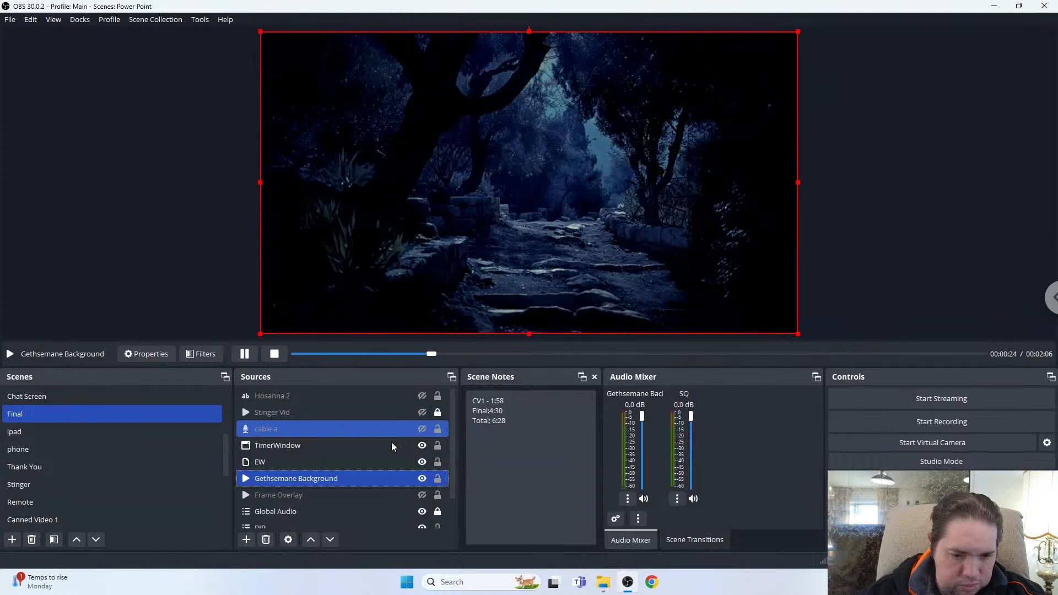
{"action": "scroll", "coordinate": [395, 482], "scroll_direction": "down", "scroll_amount": 1}
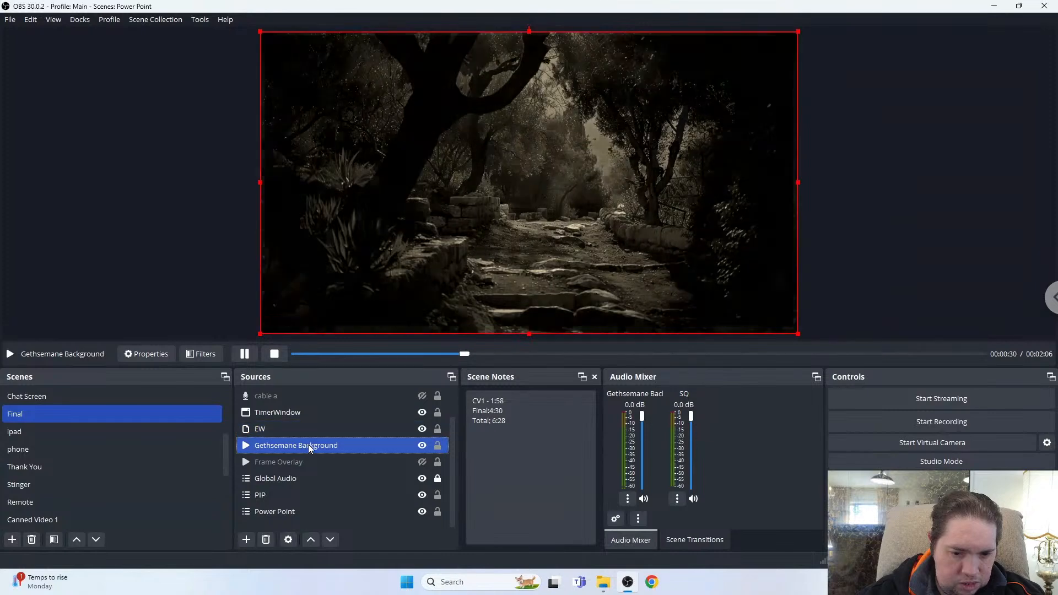
{"action": "left_click_drag", "start_coordinate": [309, 444], "coordinate": [311, 498]}
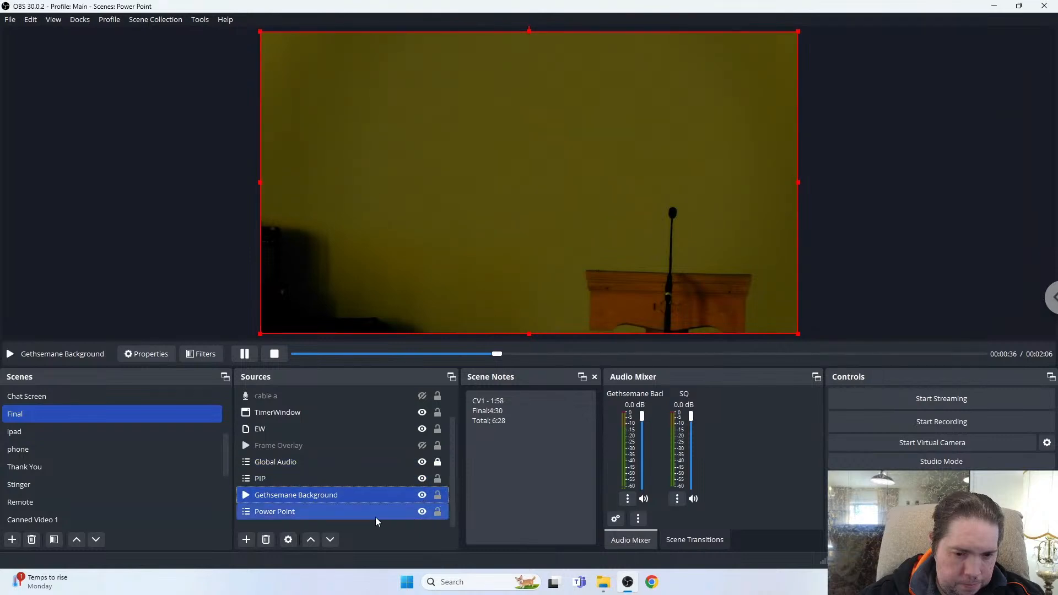
{"action": "left_click", "coordinate": [302, 512], "text": "ctrl"}
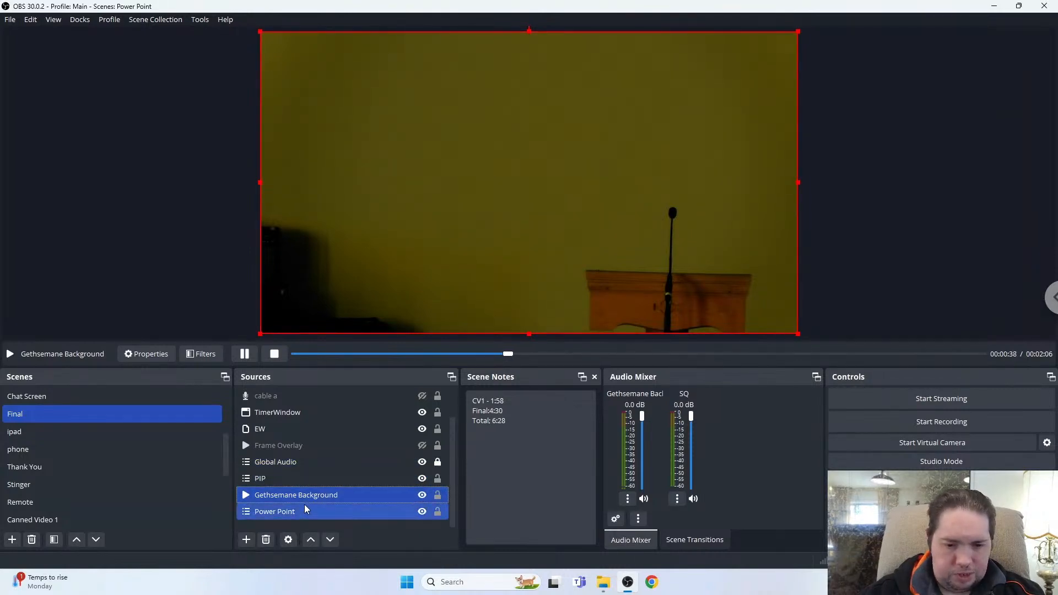
{"action": "left_click", "coordinate": [293, 518], "text": "ctrl"}
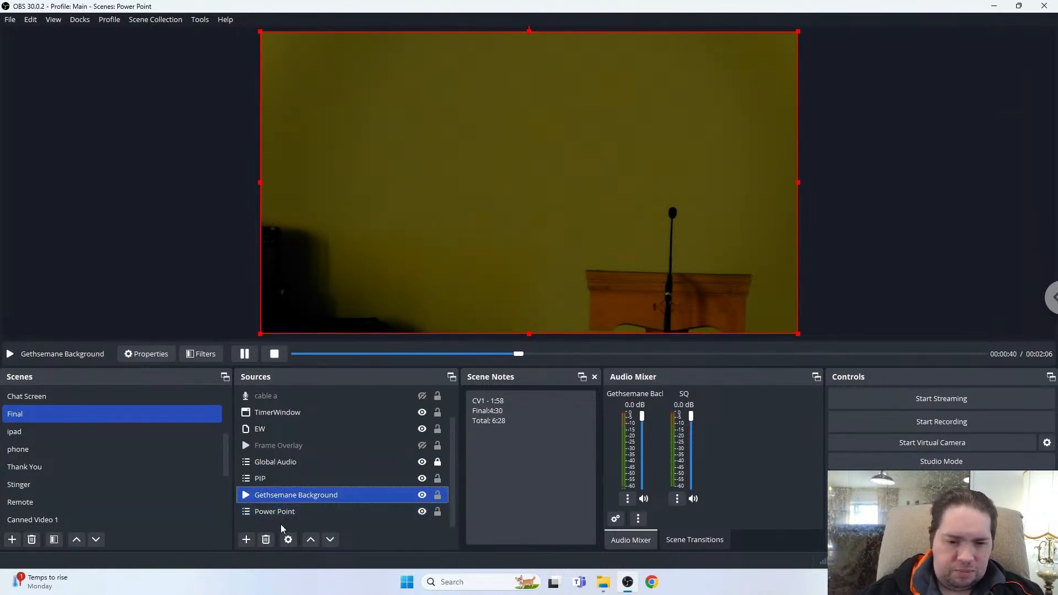
{"action": "left_click", "coordinate": [256, 482], "text": "ctrl"}
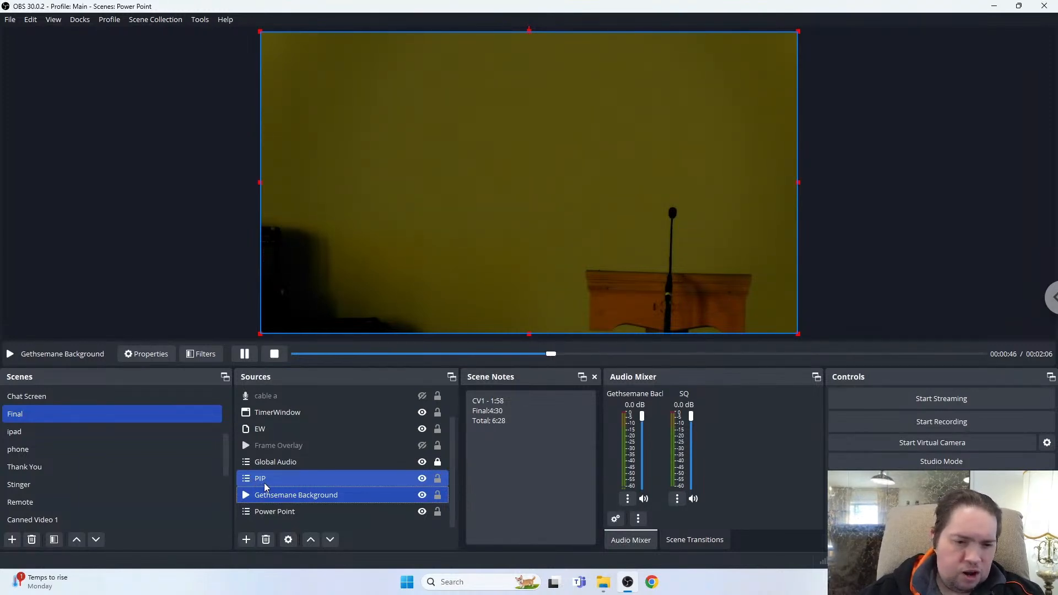
{"action": "left_click", "coordinate": [263, 482], "text": "ctrl"}
{"action": "left_click", "coordinate": [247, 444], "text": "ctrl"}
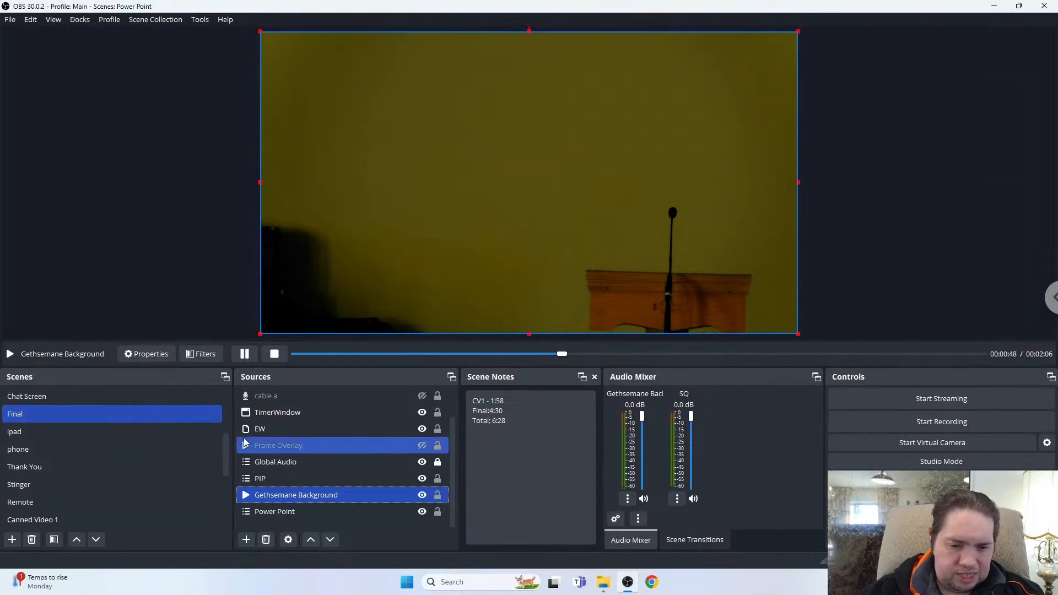
{"action": "left_click", "coordinate": [262, 479]}
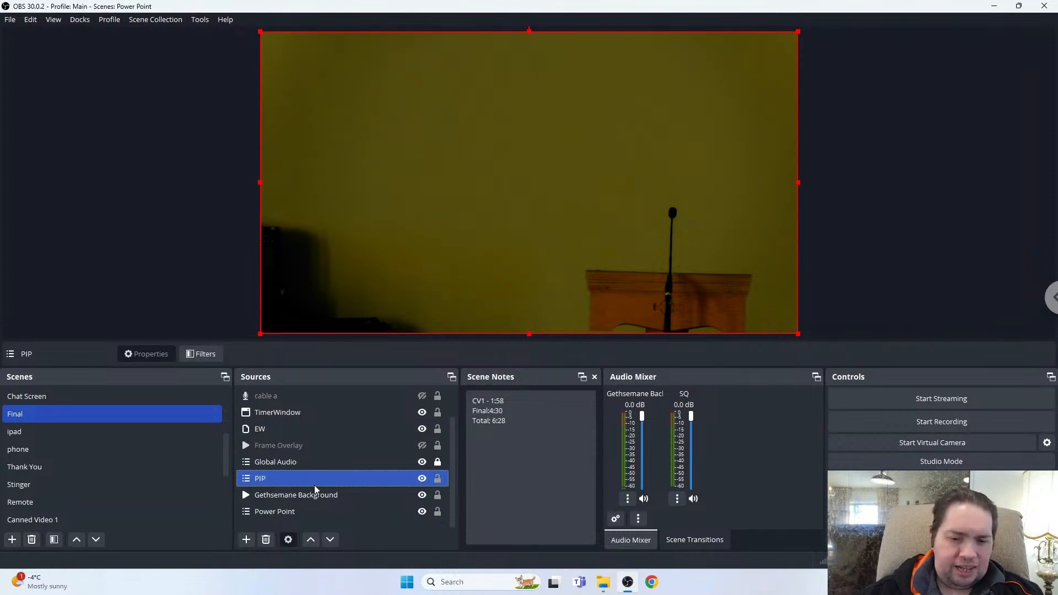
{"action": "left_click", "coordinate": [334, 490], "text": "ctrl"}
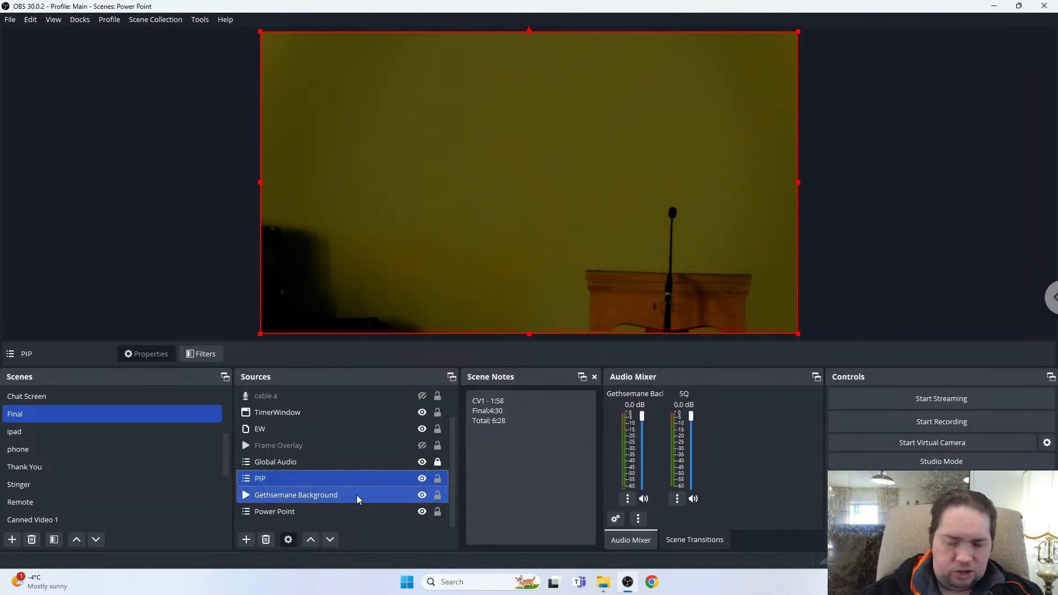
{"action": "left_click", "coordinate": [399, 478]}
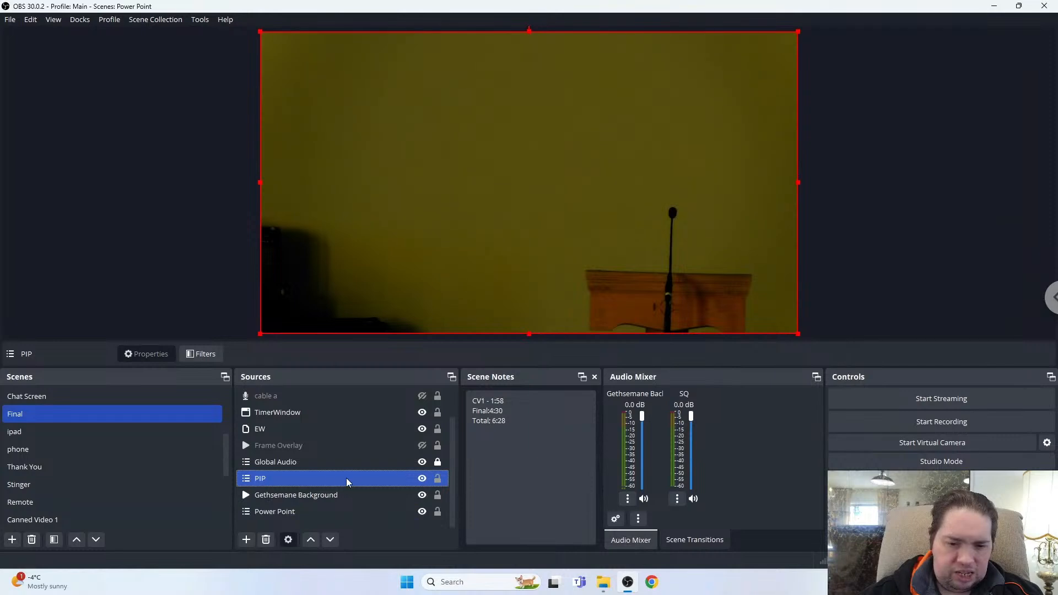
{"action": "left_click", "coordinate": [311, 495], "text": "ctrl"}
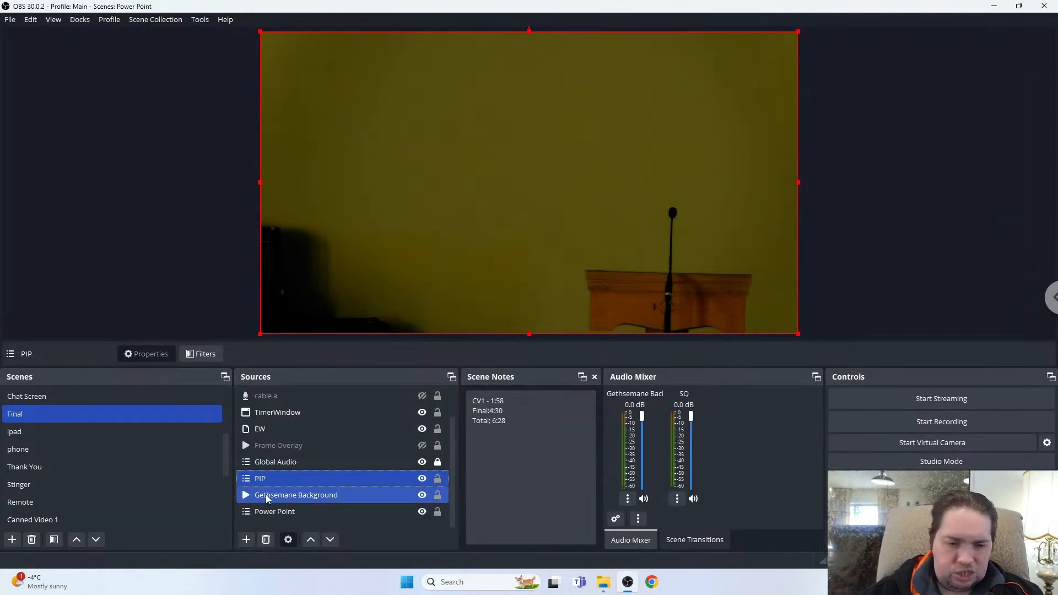
{"action": "left_click", "coordinate": [306, 481]}
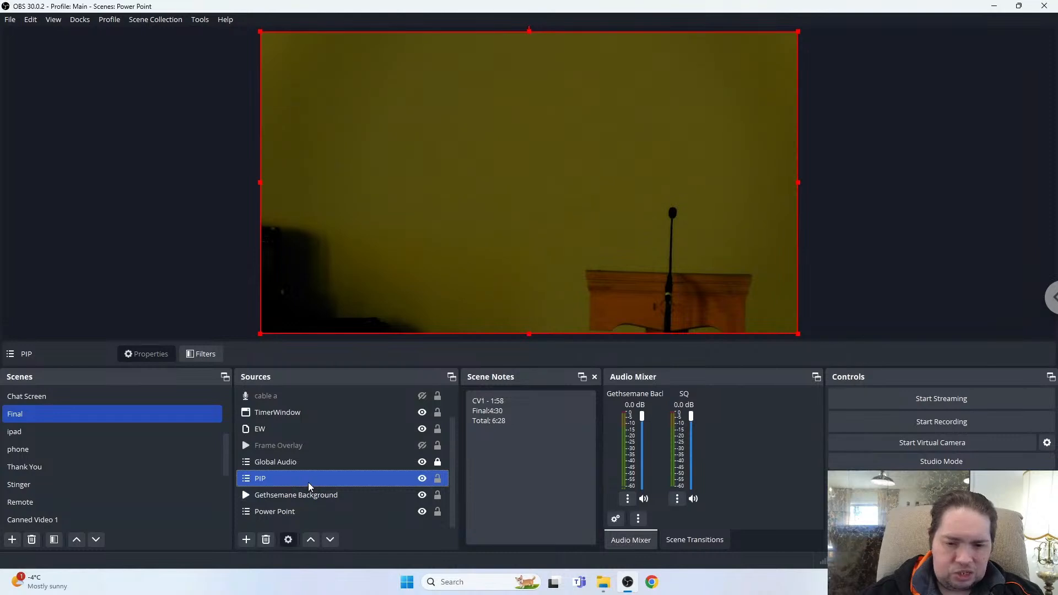
{"action": "left_click", "coordinate": [339, 495], "text": "ctrl"}
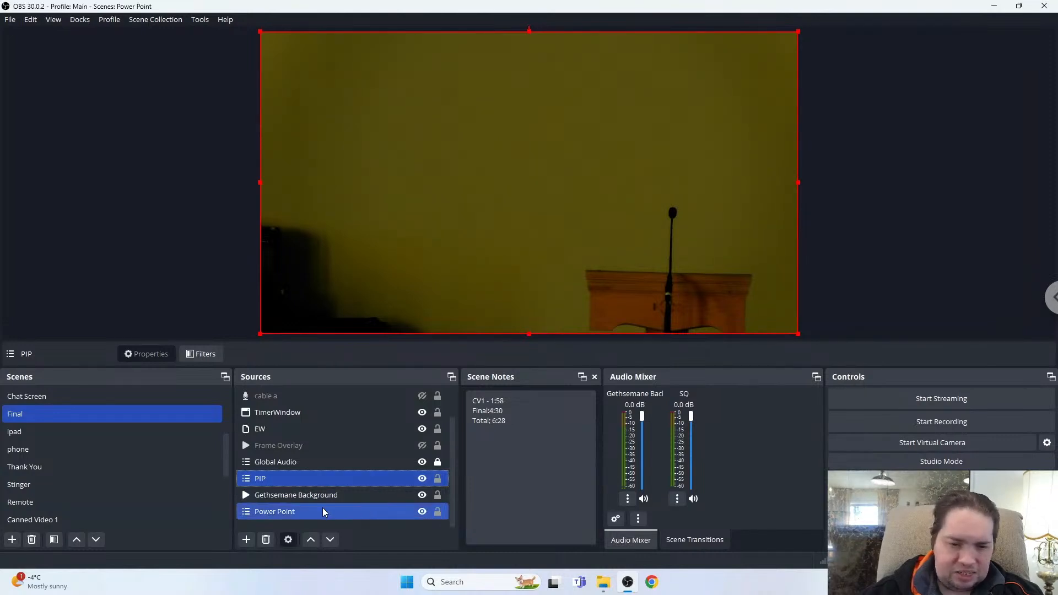
Add an Image Mask/Blend filter named Garden Mask to the PIP source.
{"action": "left_click", "coordinate": [280, 479]}
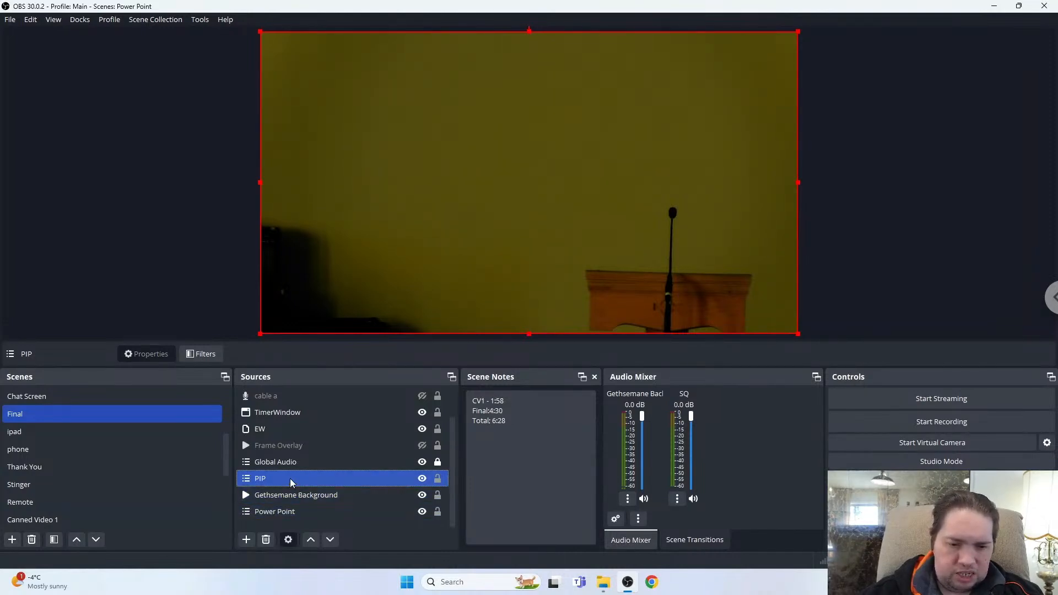
{"action": "right_click", "coordinate": [291, 483]}
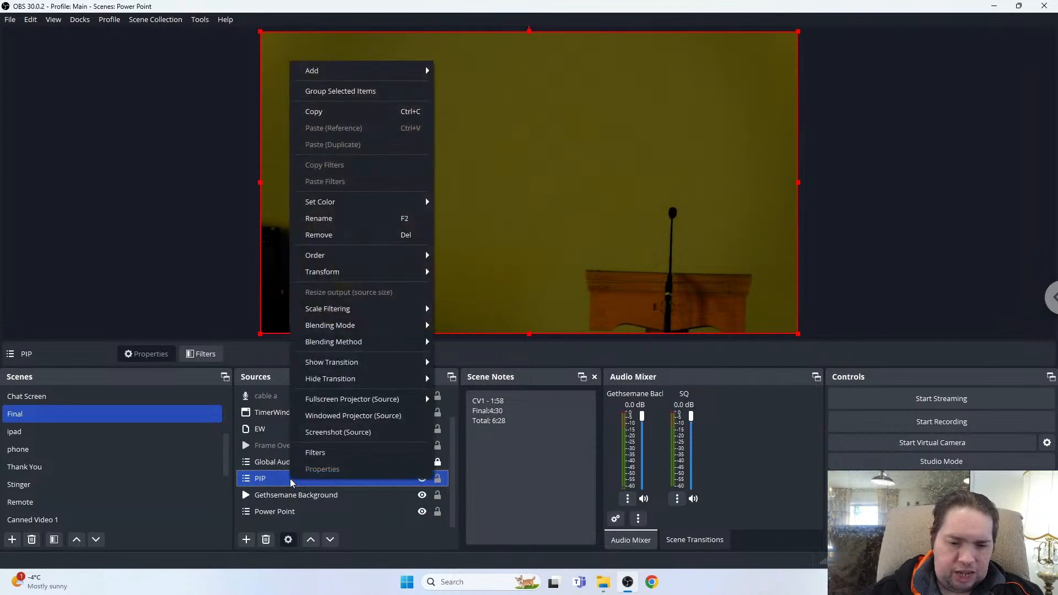
{"action": "left_click", "coordinate": [323, 454]}
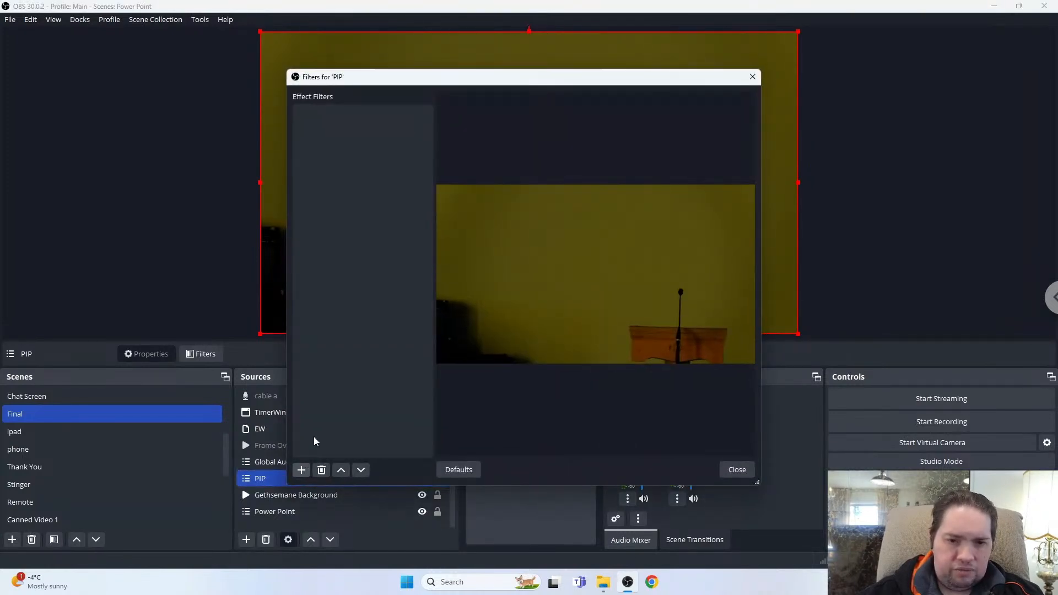
{"action": "left_click", "coordinate": [301, 470]}
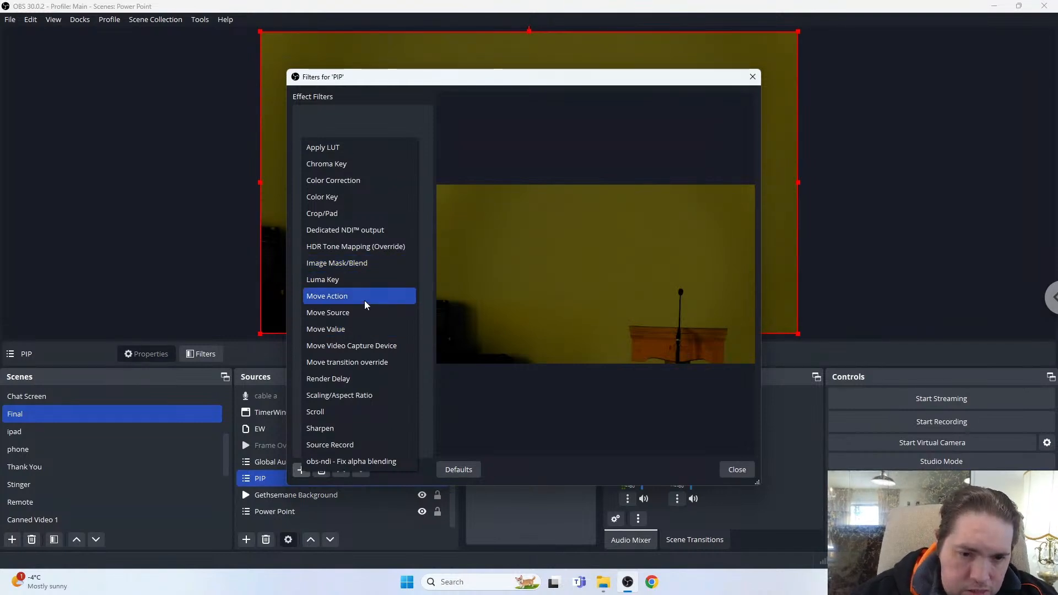
{"action": "left_click", "coordinate": [369, 262]}
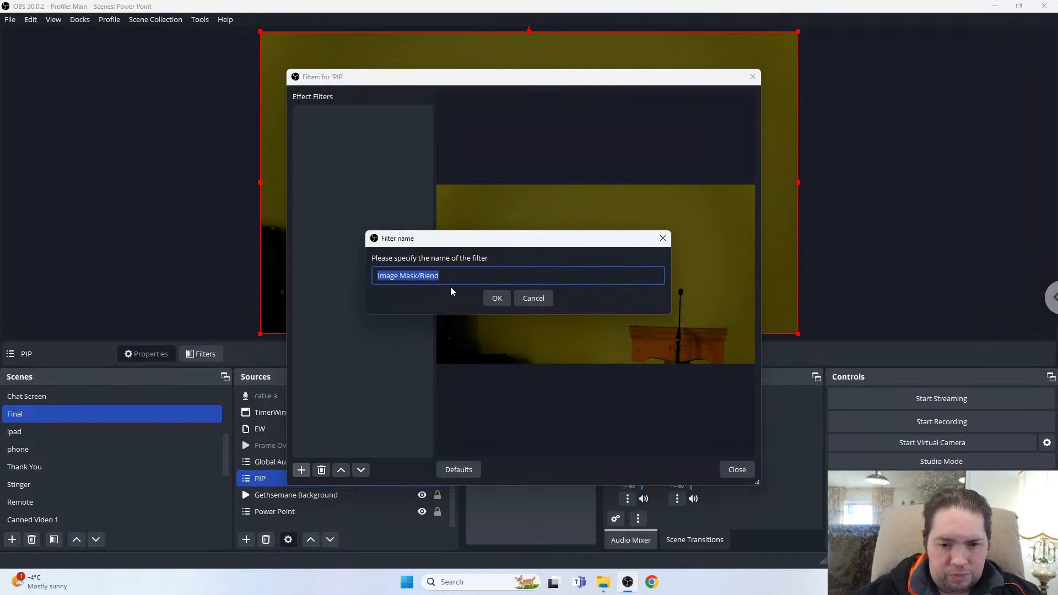
{"action": "type", "text": "G"}
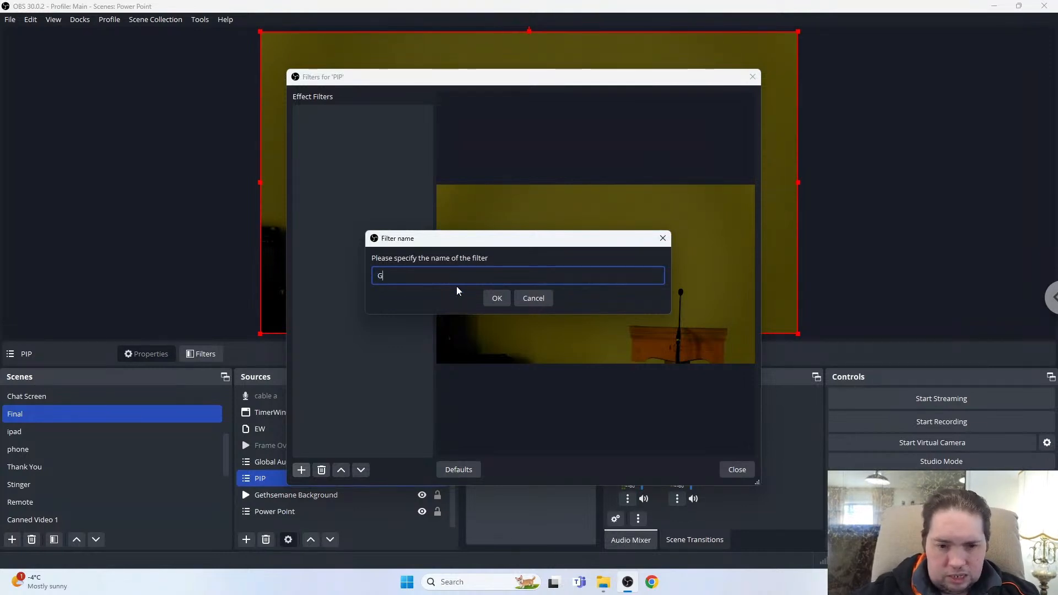
{"action": "type", "text": "arden"}
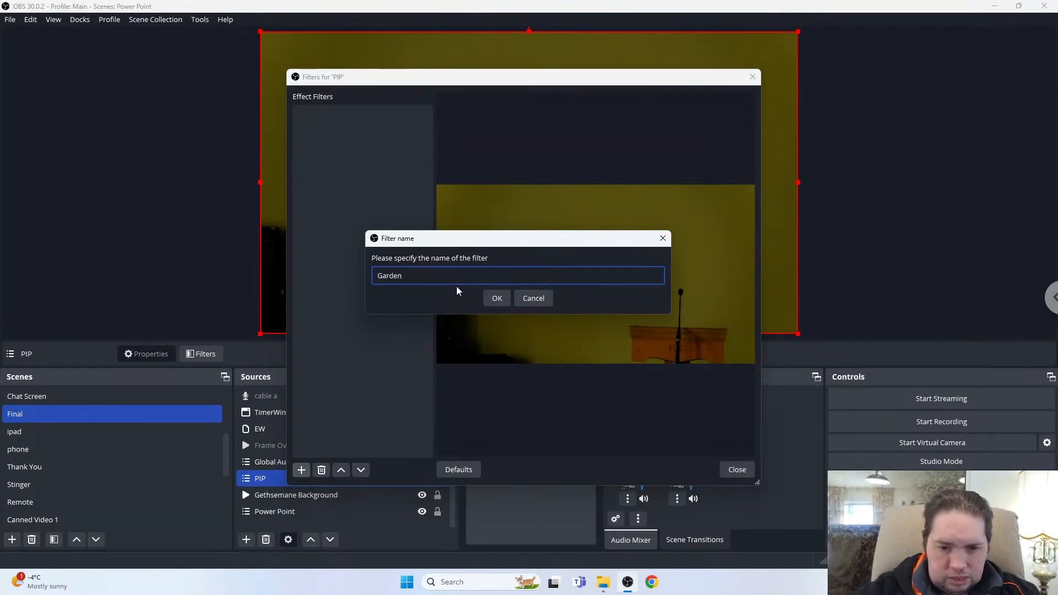
{"action": "type", "text": " Mask"}
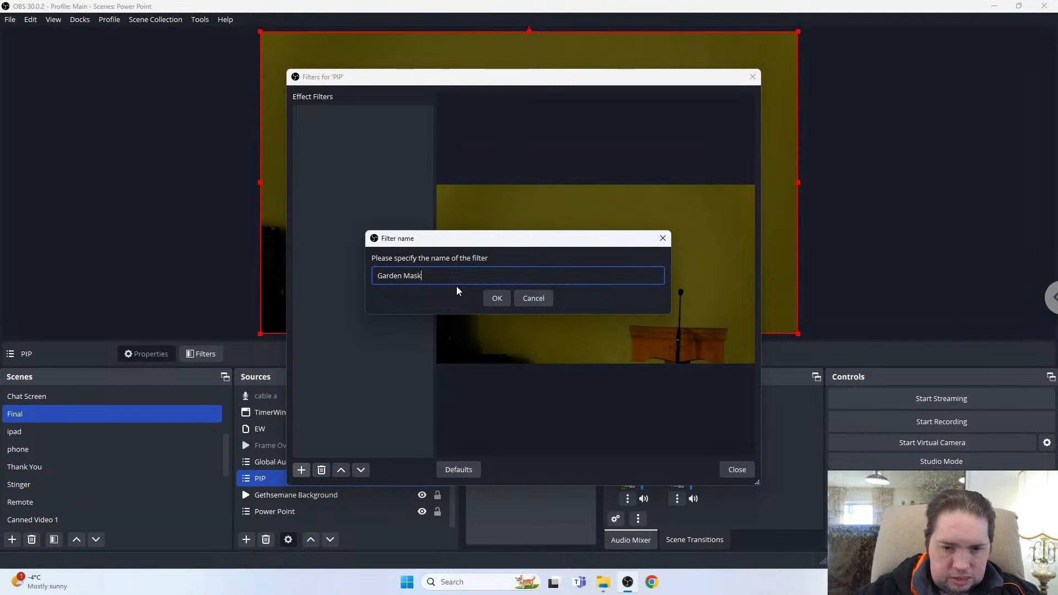
{"action": "left_click", "coordinate": [497, 298]}
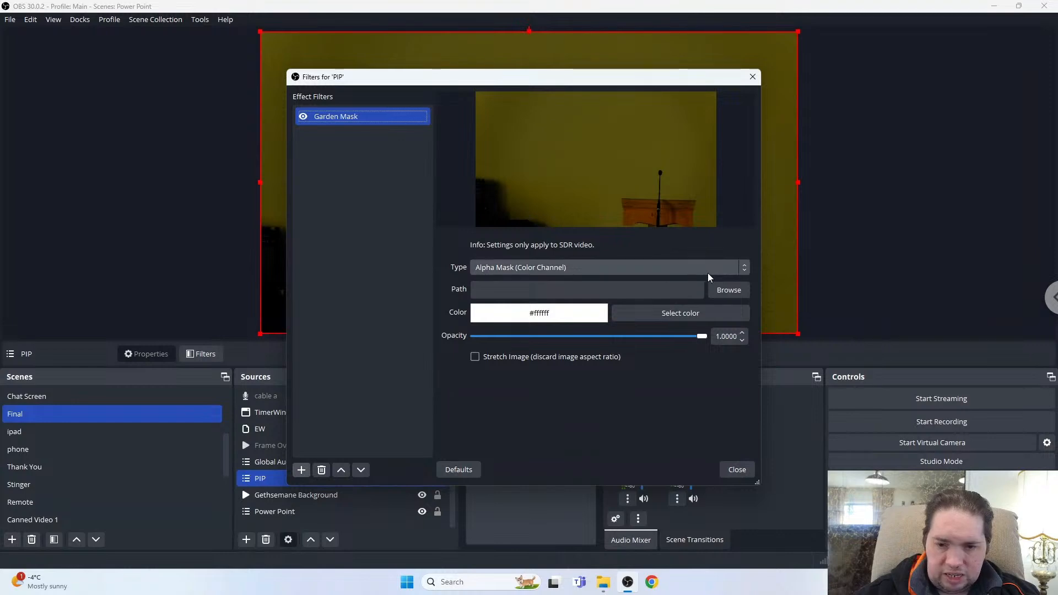
Set the Garden Mask filter type to Alpha Mask (Alpha Channel) with path GardenOfGethsemaneMask from the Preservice folder, then close the filters.
{"action": "left_click", "coordinate": [745, 268]}
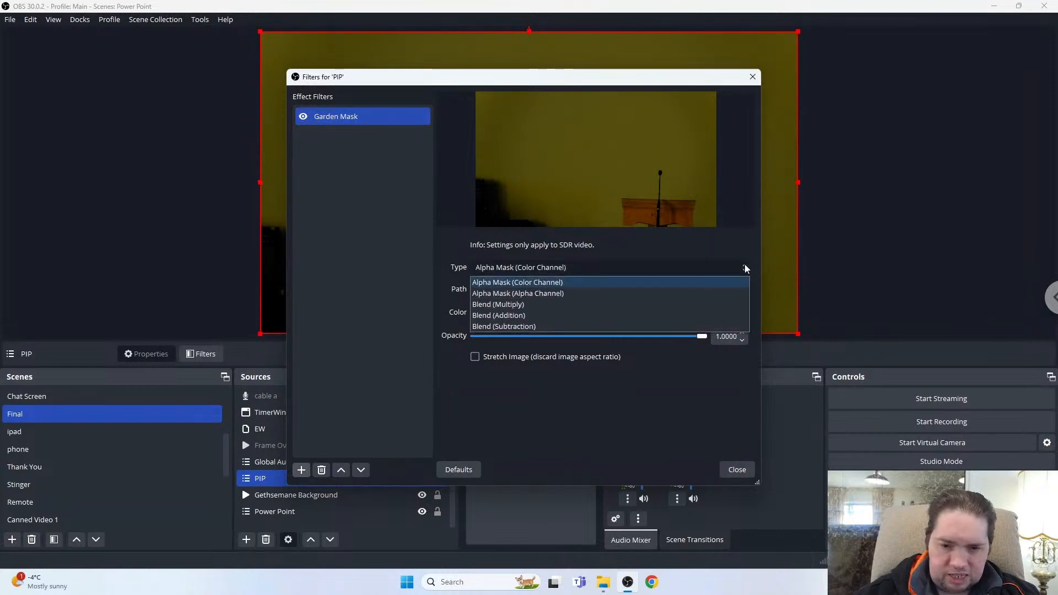
{"action": "left_click", "coordinate": [690, 297]}
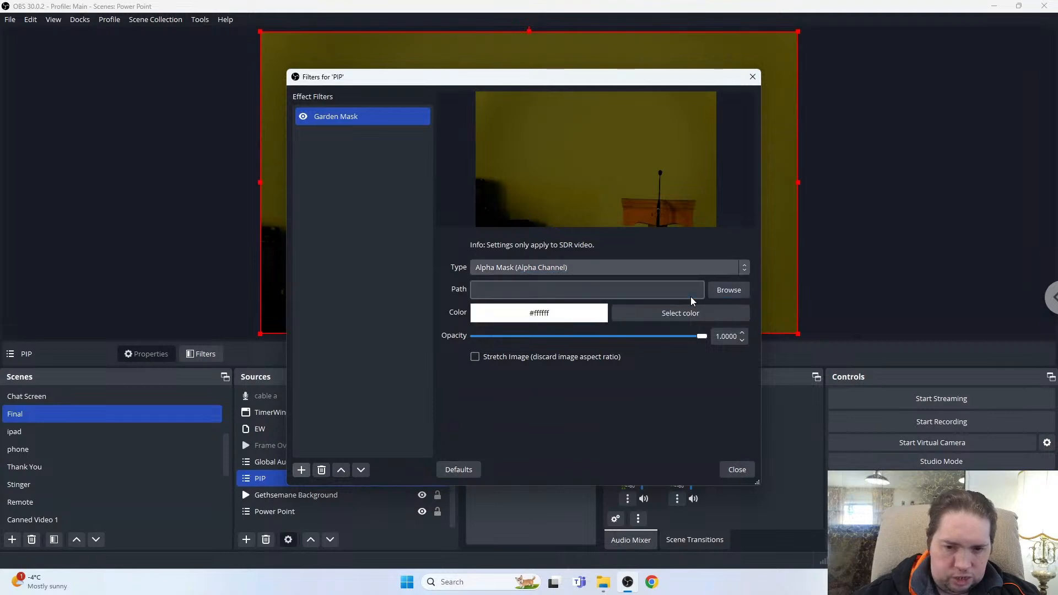
{"action": "left_click", "coordinate": [726, 290]}
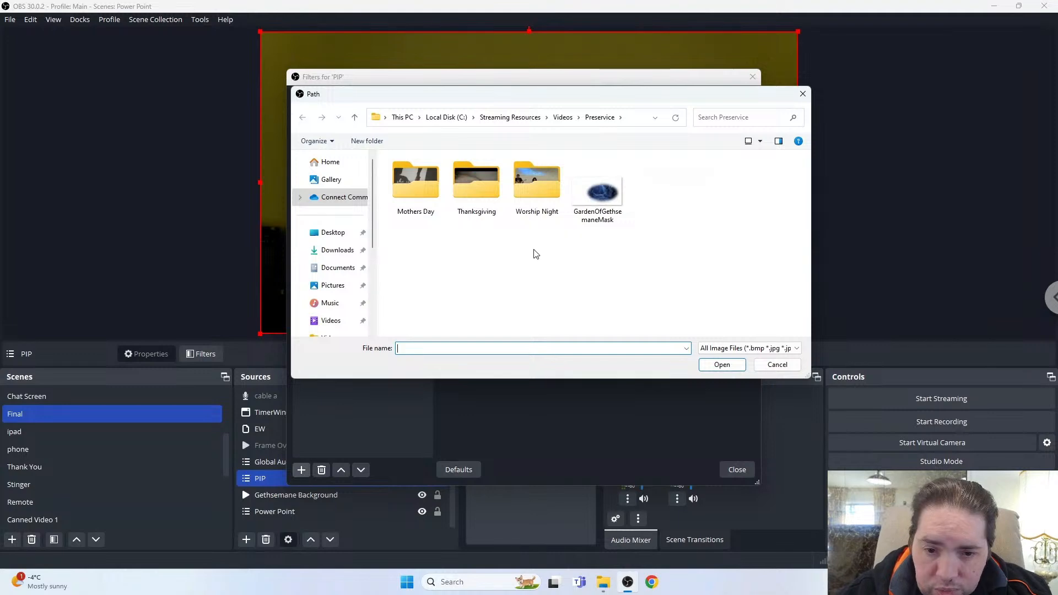
{"action": "left_click", "coordinate": [611, 193]}
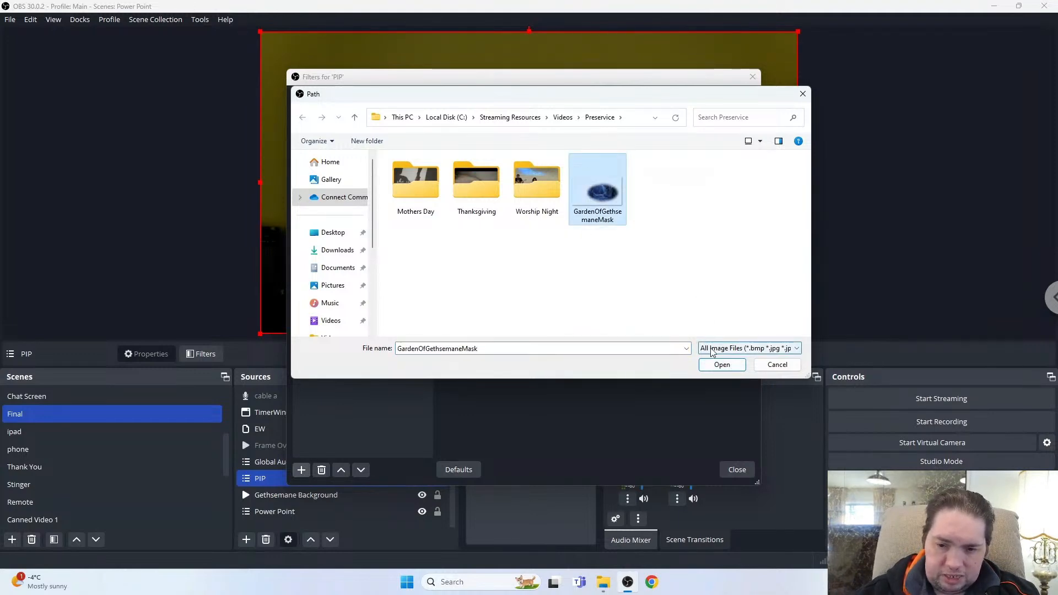
{"action": "left_click", "coordinate": [722, 364]}
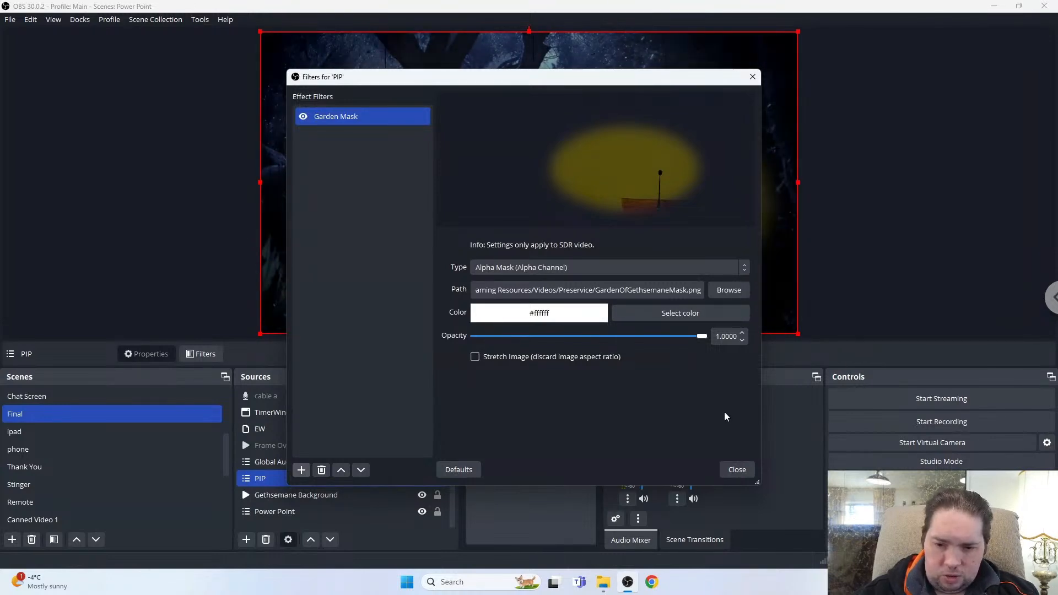
{"action": "left_click", "coordinate": [737, 469]}
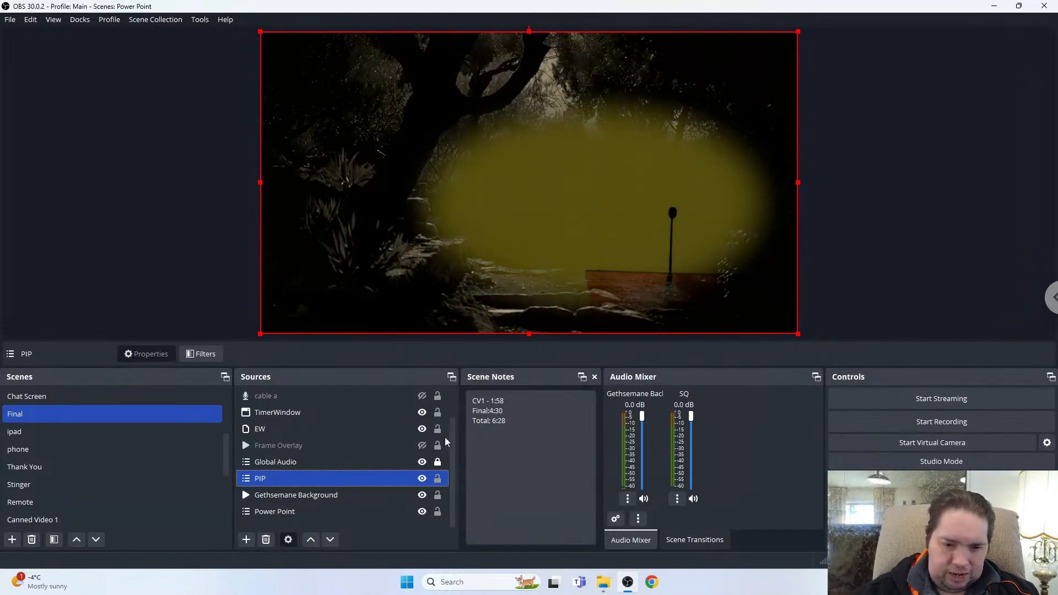
Toggle Gethsemane Background's visibility off and back on to compare the masked preview.
{"action": "left_click", "coordinate": [302, 513], "text": "ctrl"}
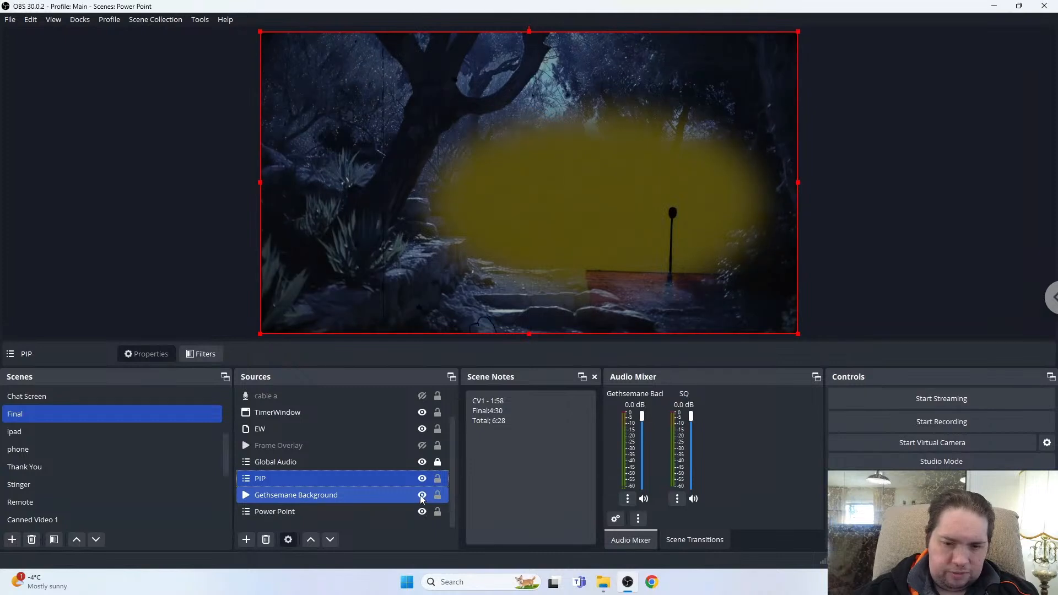
{"action": "left_click", "coordinate": [422, 495]}
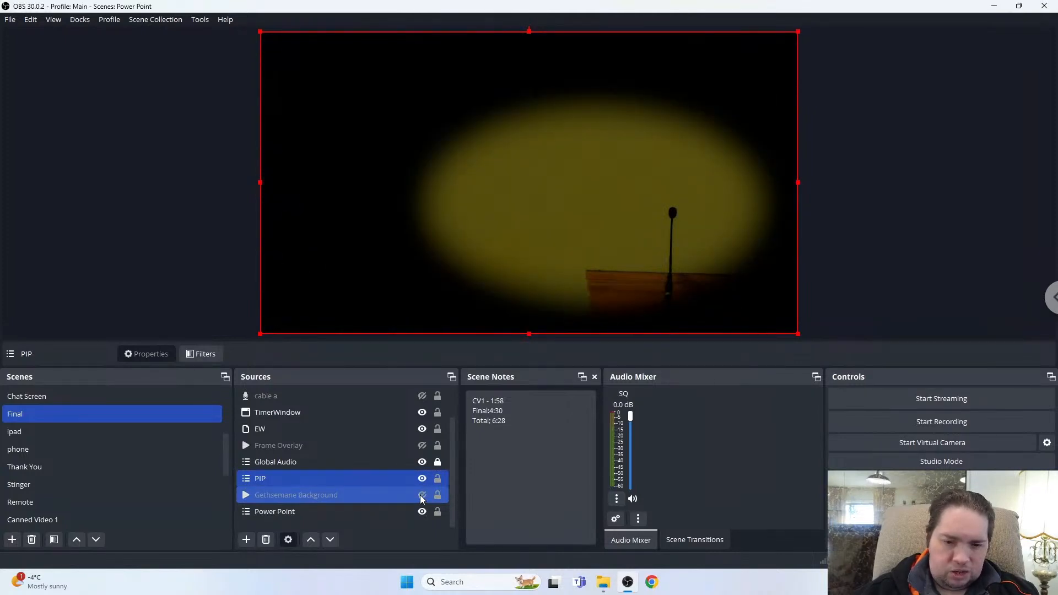
{"action": "left_click", "coordinate": [422, 495]}
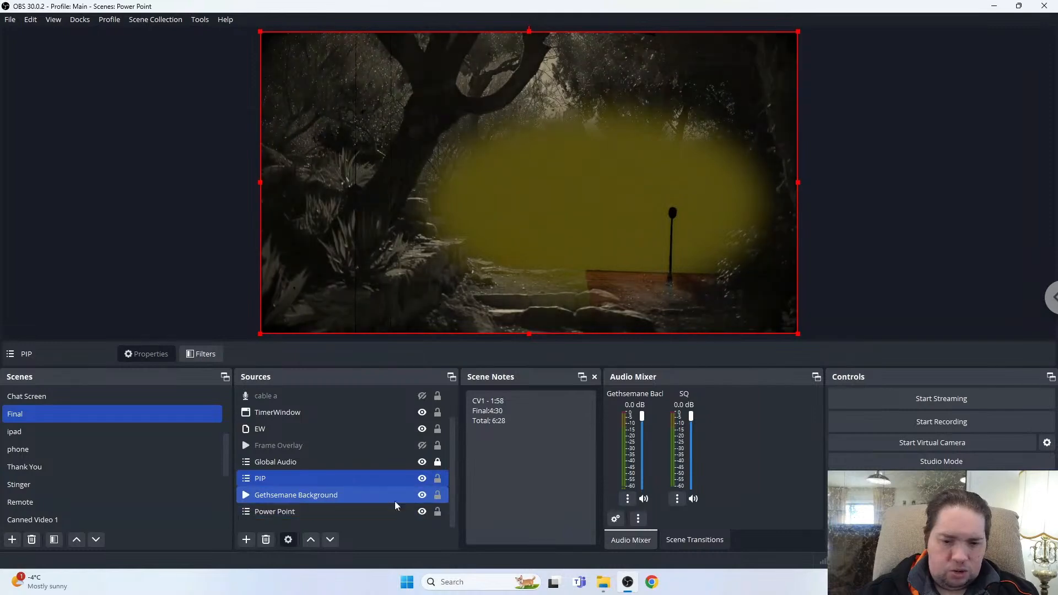
{"action": "left_click", "coordinate": [396, 496], "text": "ctrl"}
{"action": "left_click", "coordinate": [324, 512], "text": "ctrl"}
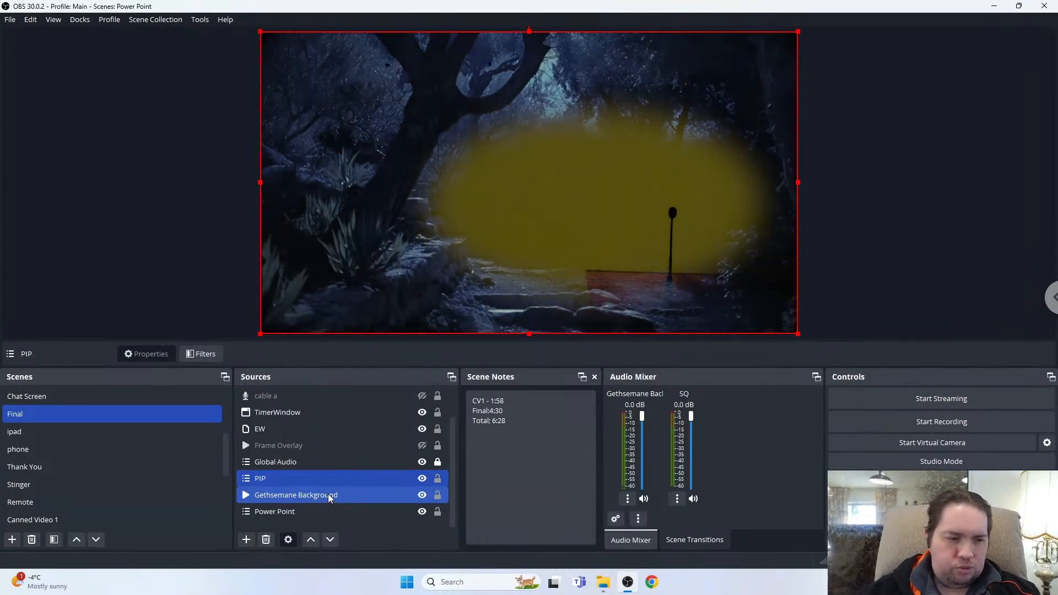
{"action": "left_click", "coordinate": [320, 494], "text": "ctrl"}
{"action": "left_click", "coordinate": [343, 513], "text": "ctrl"}
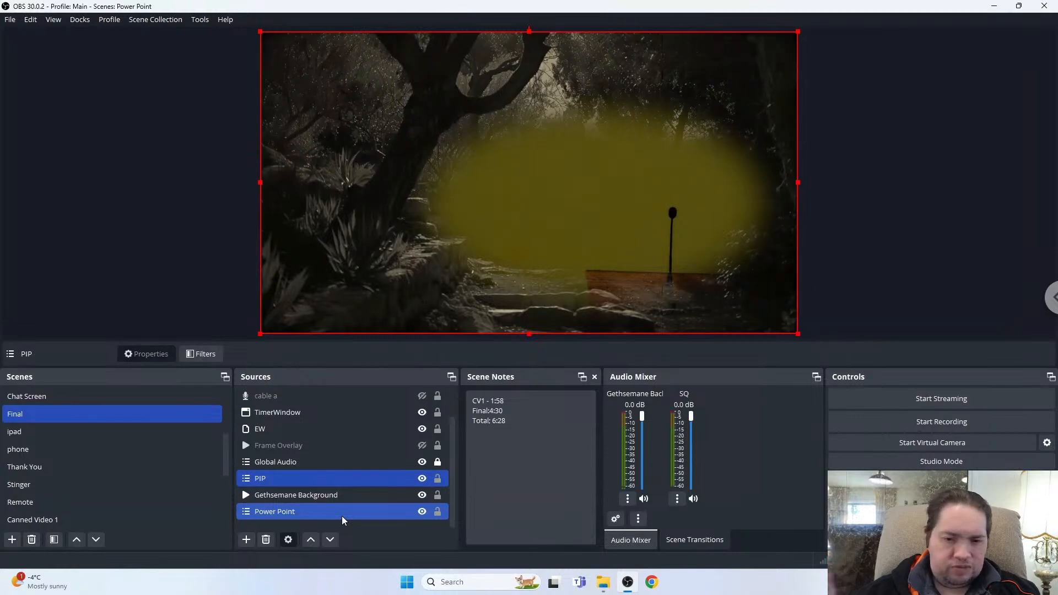
Open the PIP source's filters and toggle the Garden Mask filter off and on to compare the preview, then close the dialog.
{"action": "left_click", "coordinate": [341, 513], "text": "ctrl"}
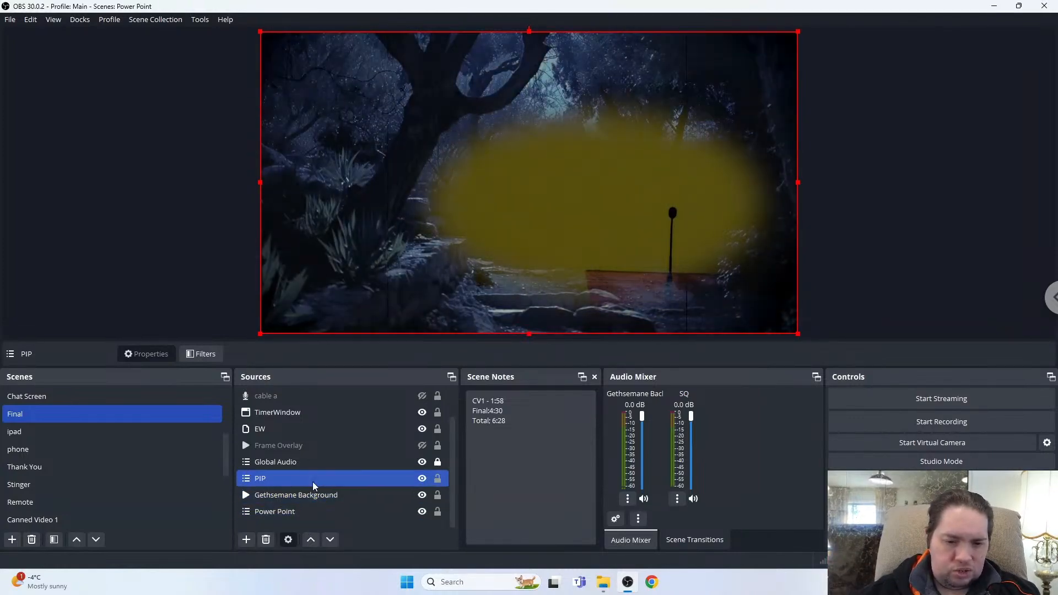
{"action": "right_click", "coordinate": [312, 481]}
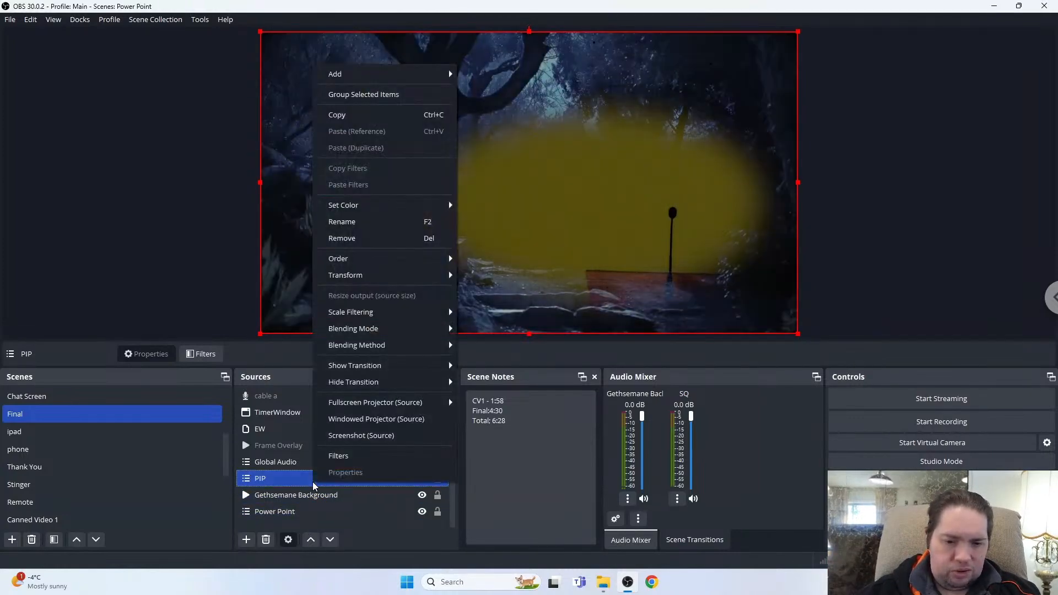
{"action": "left_click", "coordinate": [343, 457]}
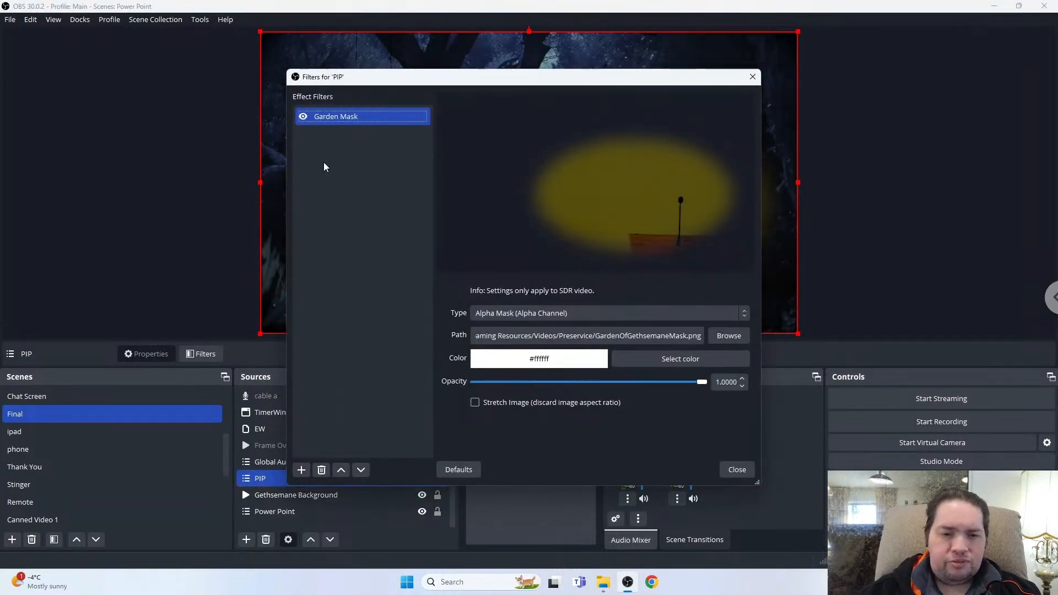
{"action": "left_click", "coordinate": [303, 117]}
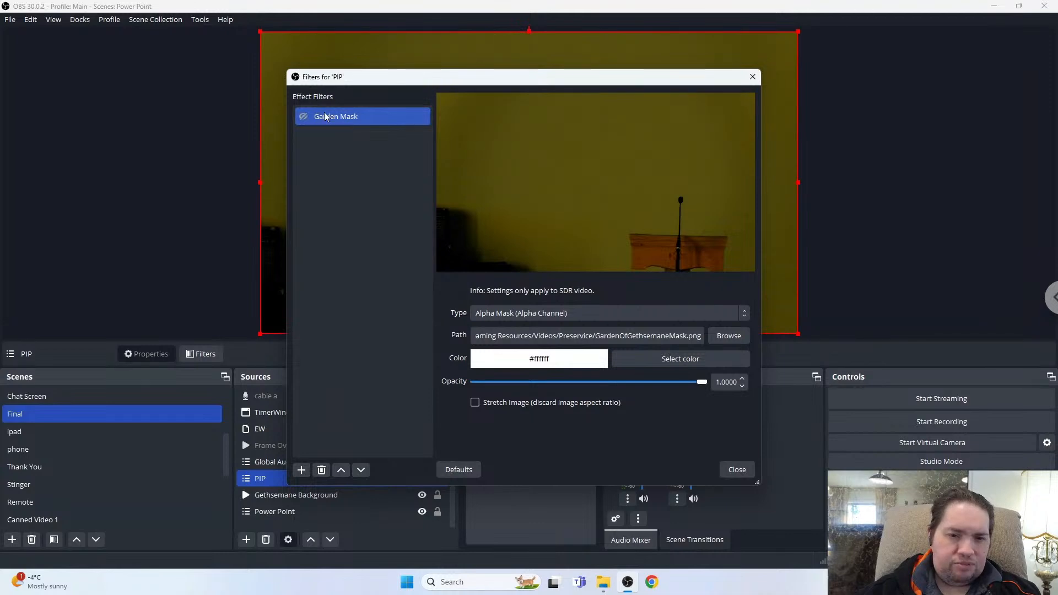
{"action": "left_click_drag", "start_coordinate": [513, 80], "coordinate": [868, 81]}
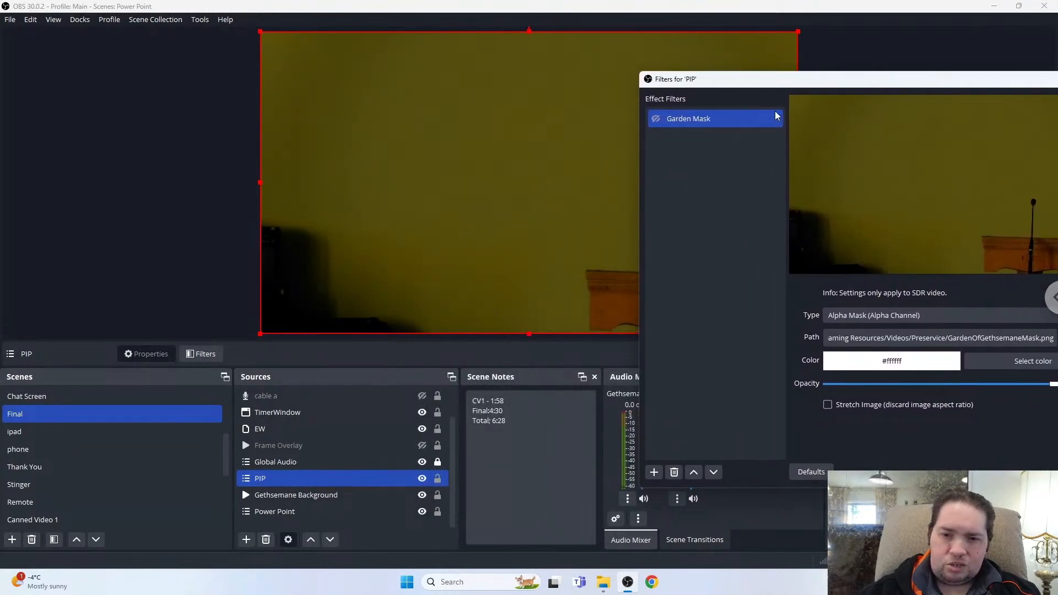
{"action": "left_click", "coordinate": [656, 121]}
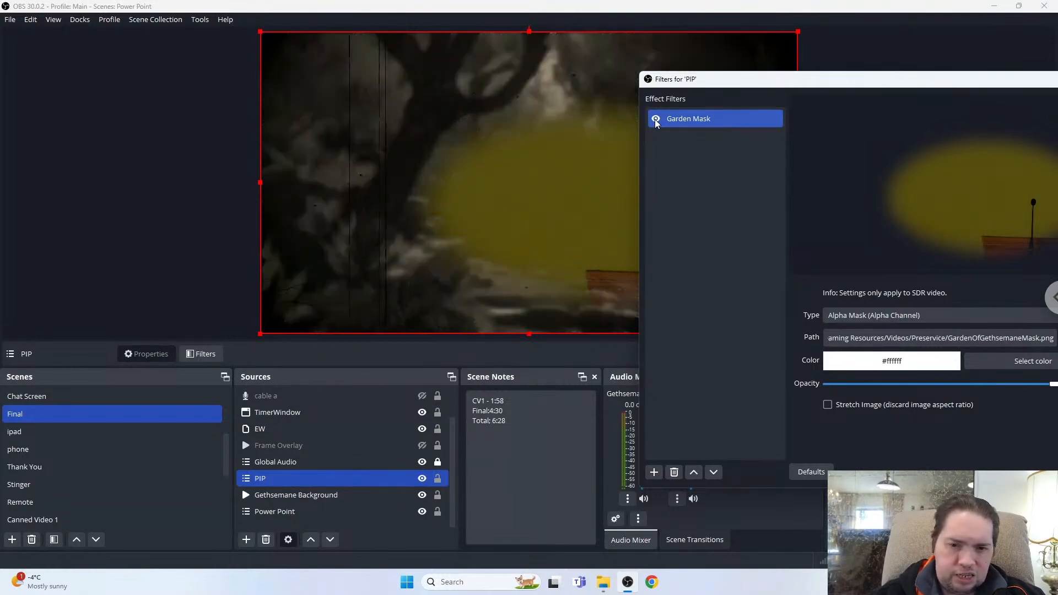
{"action": "left_click", "coordinate": [656, 120]}
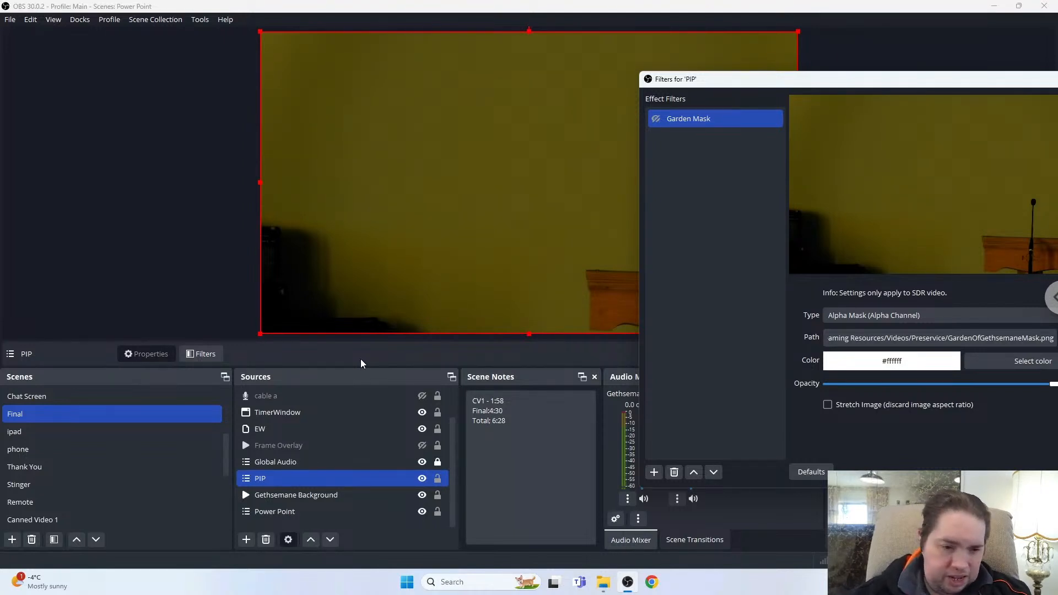
{"action": "left_click", "coordinate": [198, 401], "text": "ctrl"}
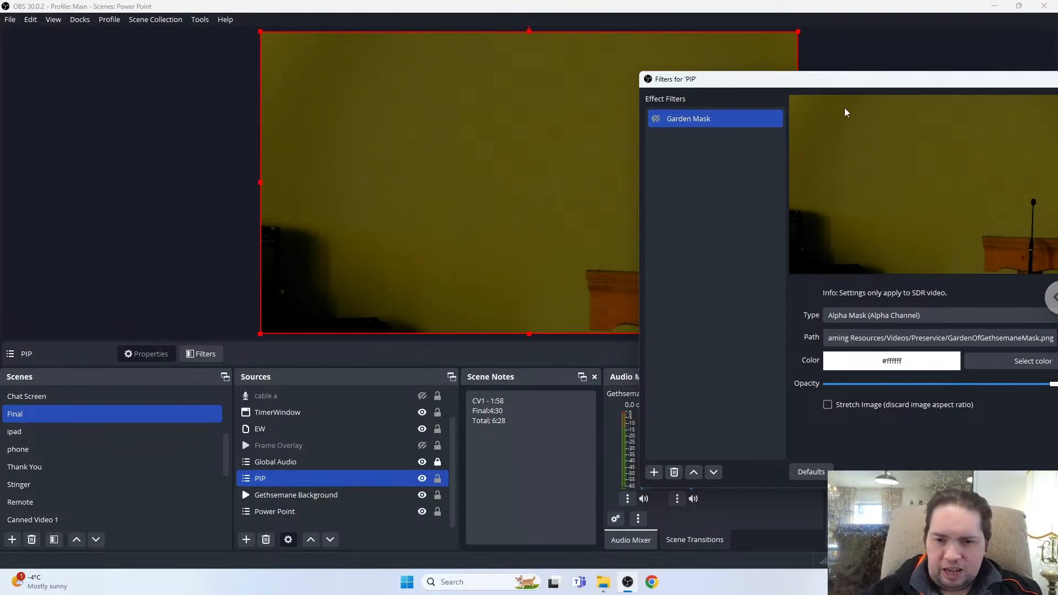
{"action": "key", "text": "Escape"}
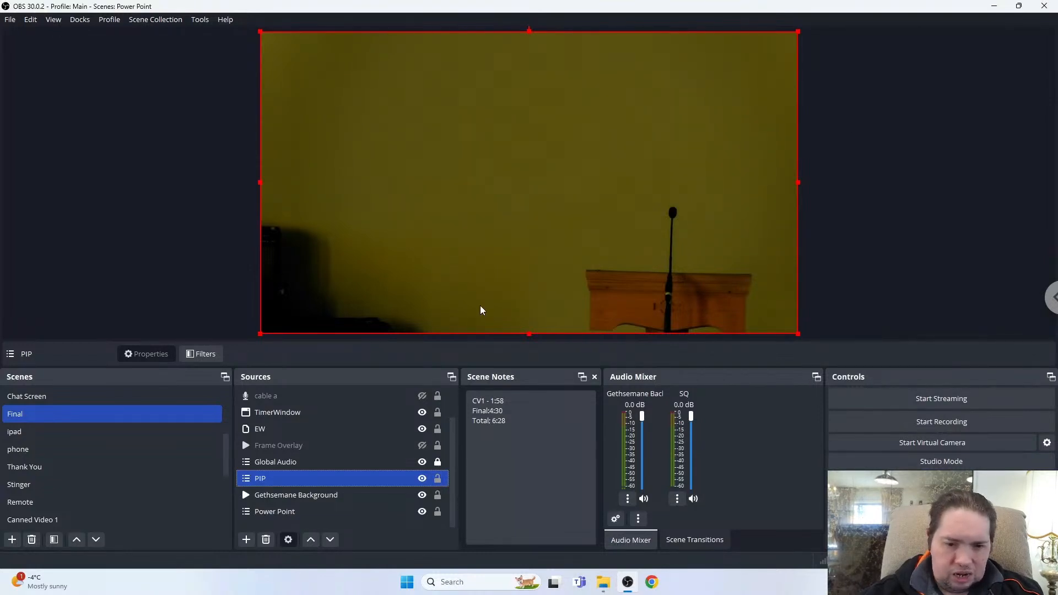
Reopen the PIP filters, toggle Garden Mask repeatedly to compare, leave it enabled and close the filters.
{"action": "right_click", "coordinate": [286, 484]}
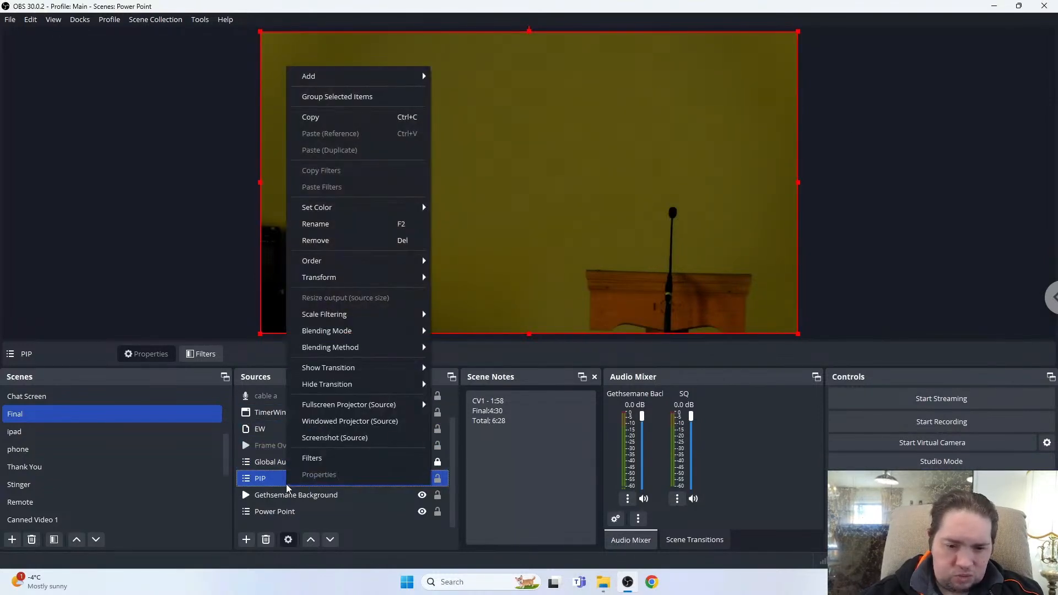
{"action": "left_click", "coordinate": [311, 459]}
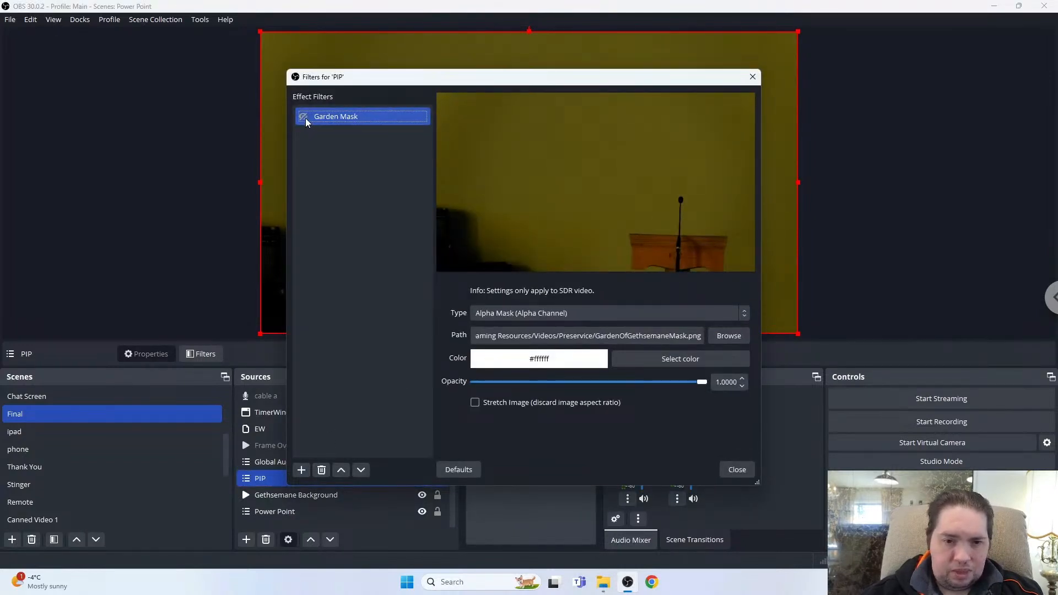
{"action": "left_click_drag", "start_coordinate": [446, 79], "coordinate": [675, 73]}
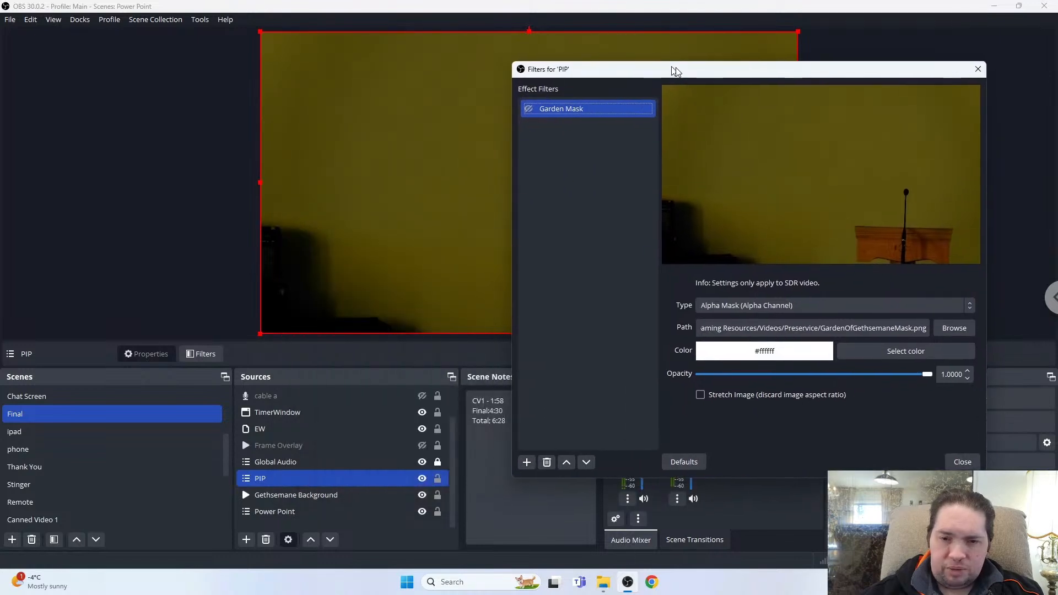
{"action": "left_click", "coordinate": [530, 112]}
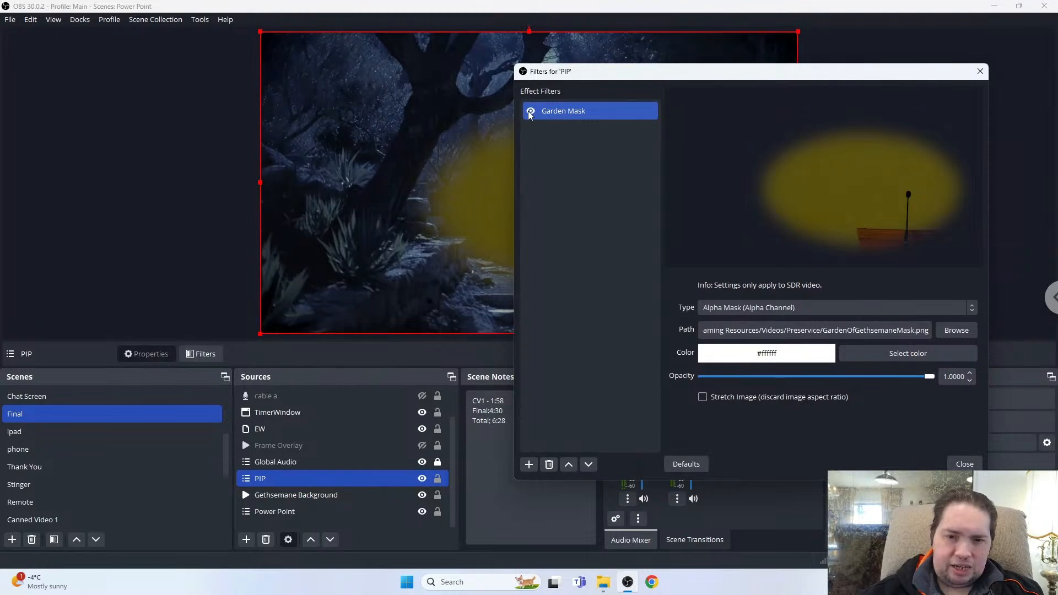
{"action": "left_click", "coordinate": [530, 112]}
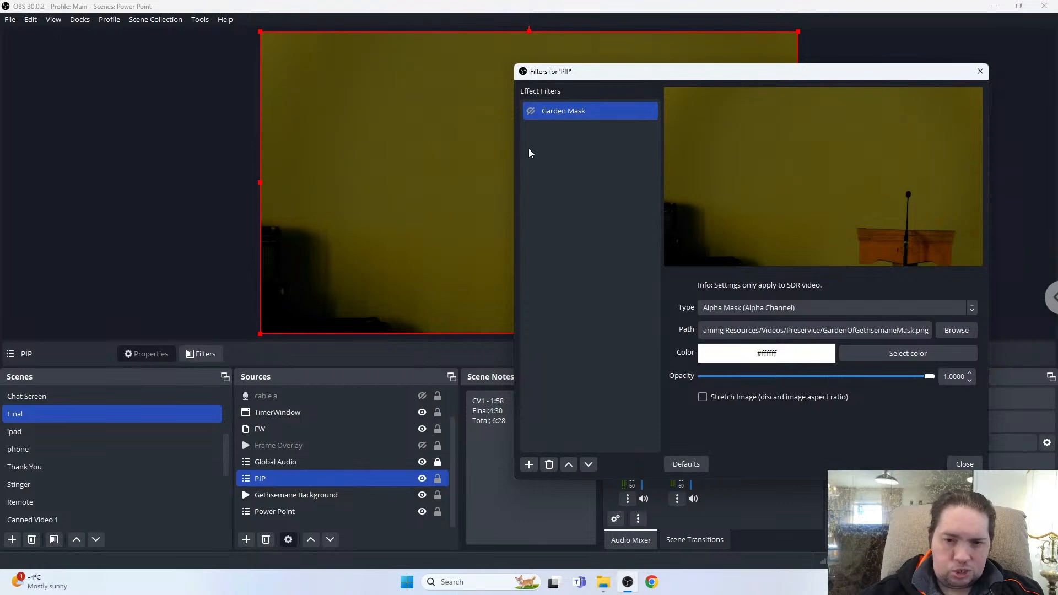
{"action": "left_click", "coordinate": [530, 112]}
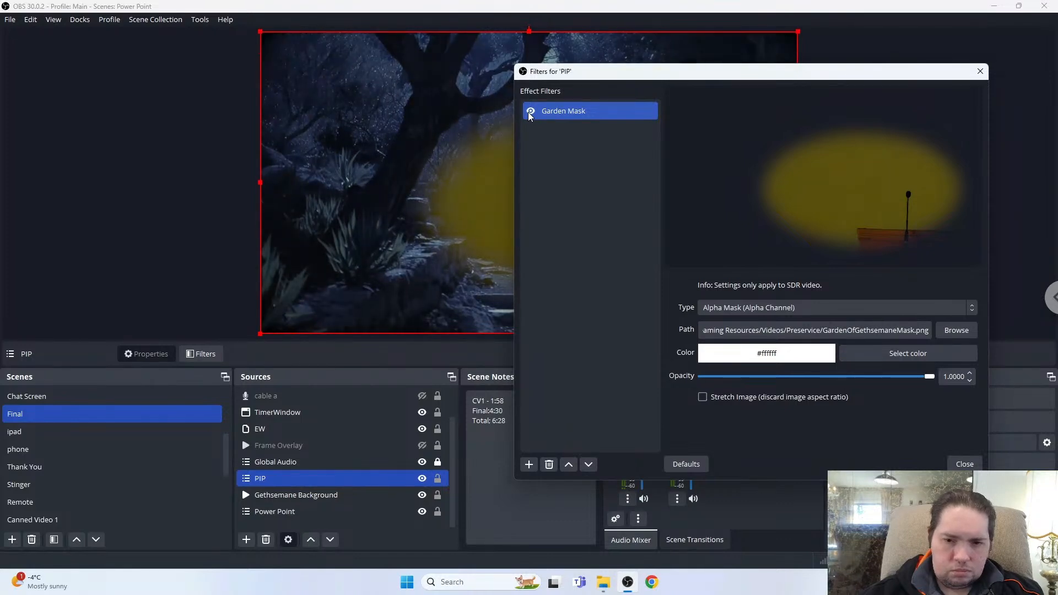
{"action": "left_click", "coordinate": [530, 111]}
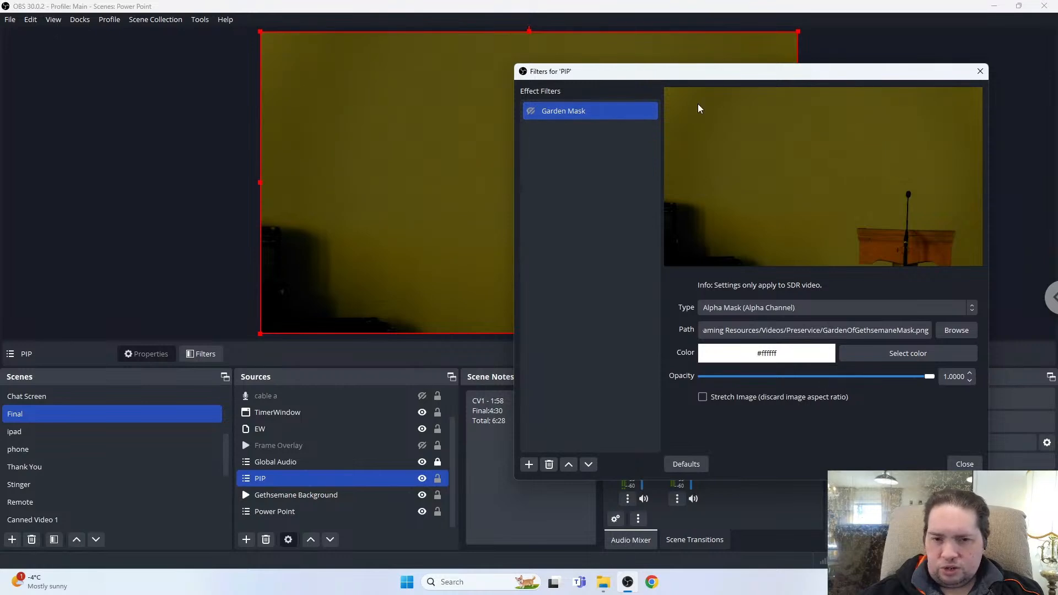
{"action": "left_click", "coordinate": [530, 113]}
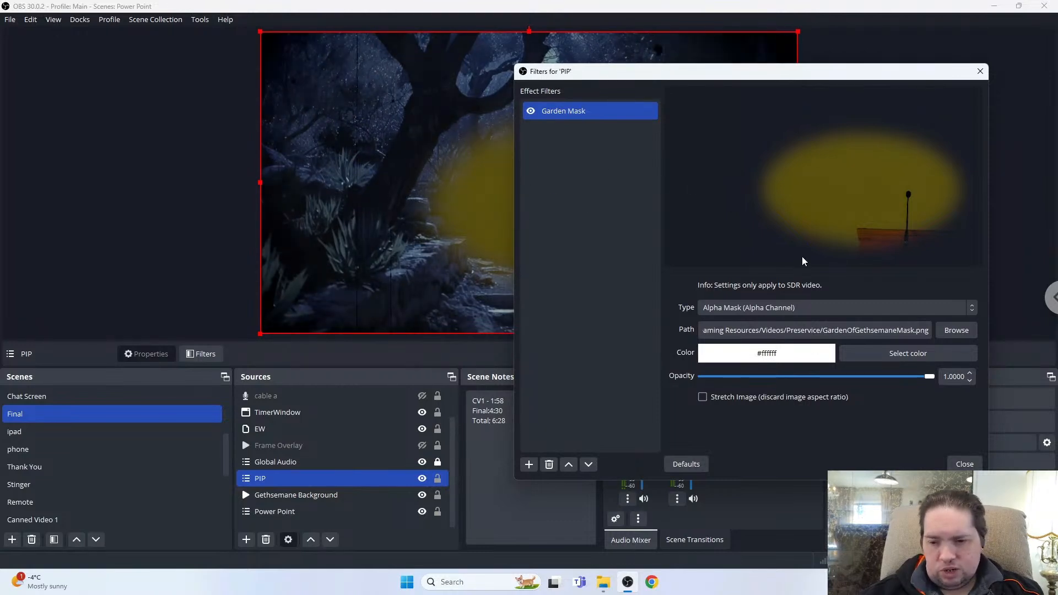
{"action": "left_click", "coordinate": [965, 464]}
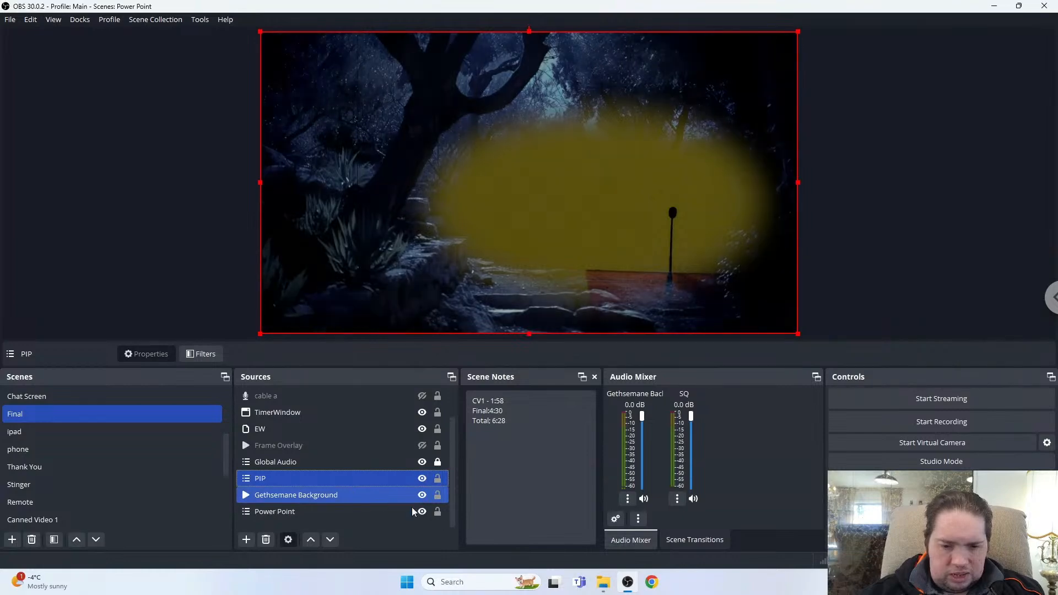
Hide Gethsemane Background and compare the preview while selecting PIP and Power Point in the source list.
{"action": "left_click", "coordinate": [401, 495], "text": "ctrl"}
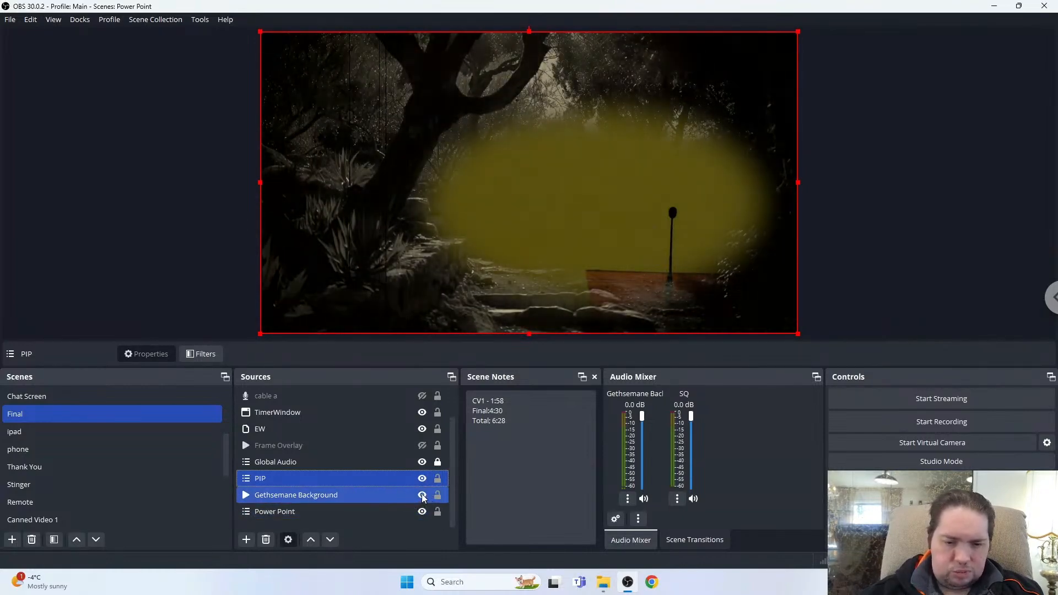
{"action": "left_click", "coordinate": [422, 496]}
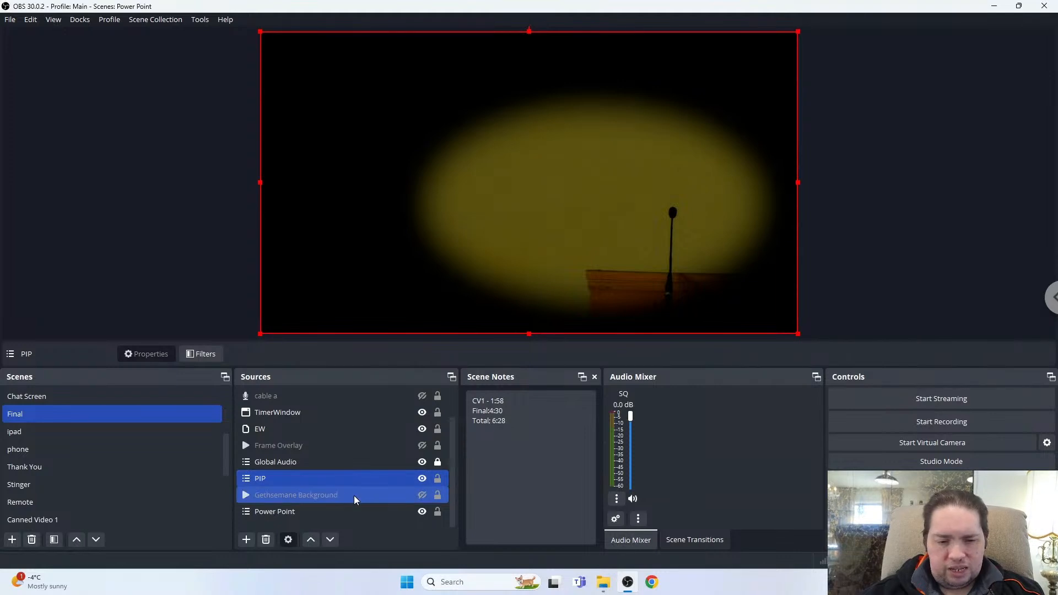
{"action": "left_click", "coordinate": [353, 510], "text": "ctrl"}
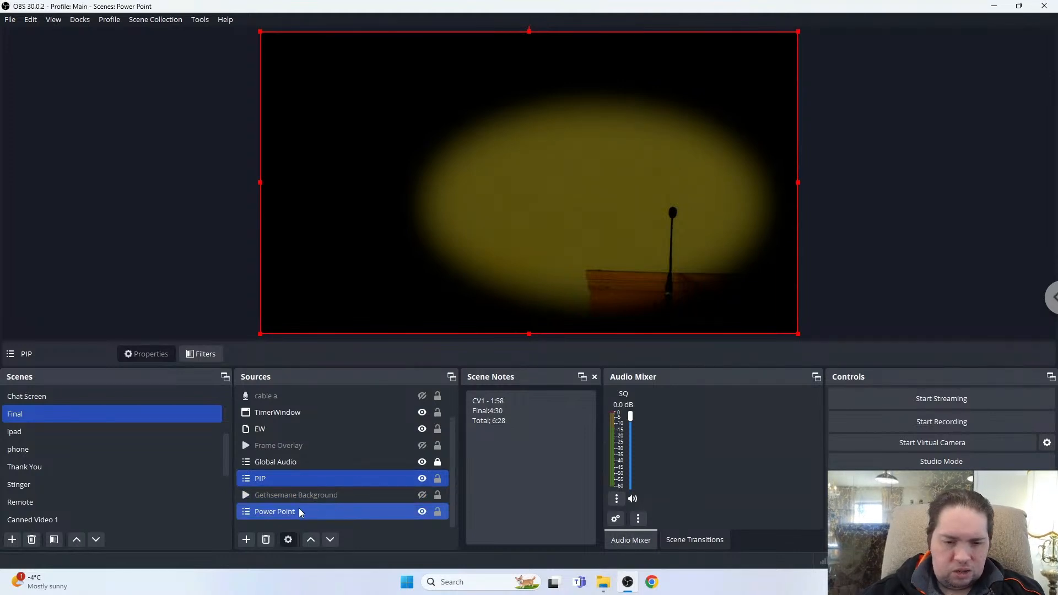
{"action": "left_click", "coordinate": [339, 481]}
{"action": "left_click", "coordinate": [317, 512], "text": "ctrl"}
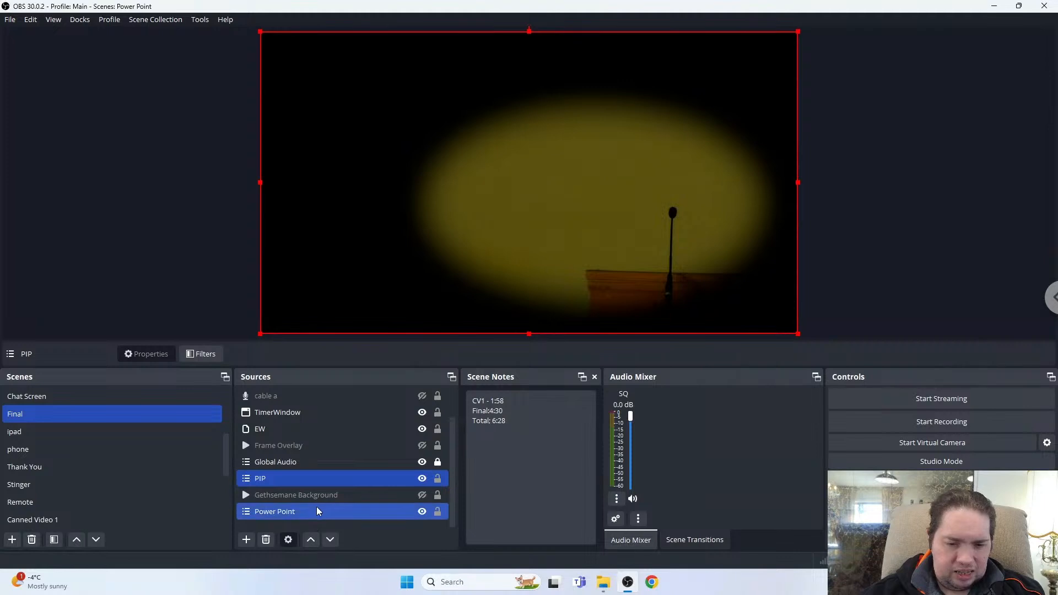
{"action": "left_click", "coordinate": [284, 518], "text": "ctrl"}
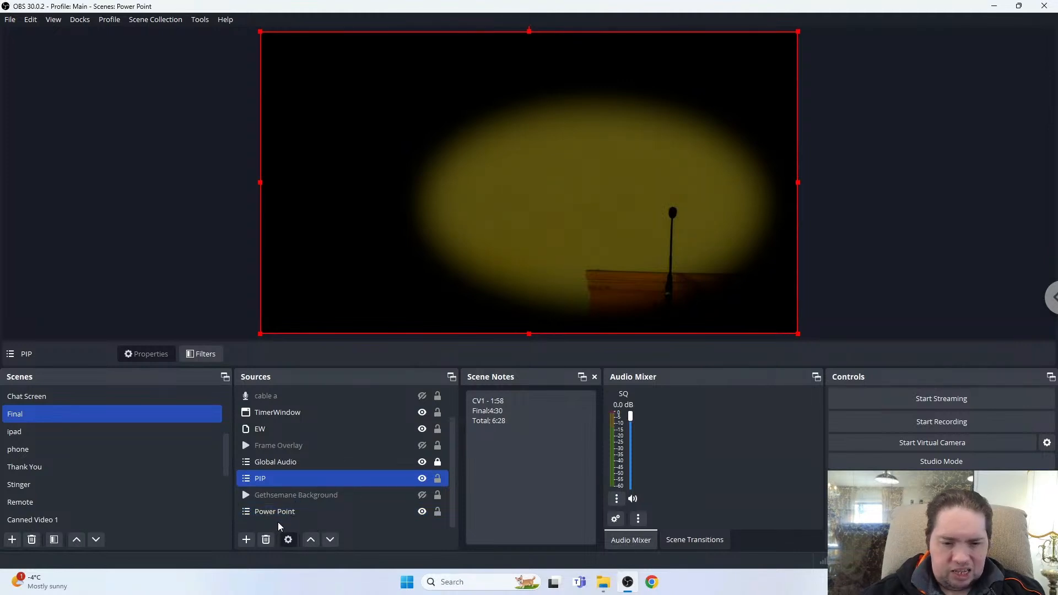
{"action": "left_click", "coordinate": [313, 513], "text": "ctrl"}
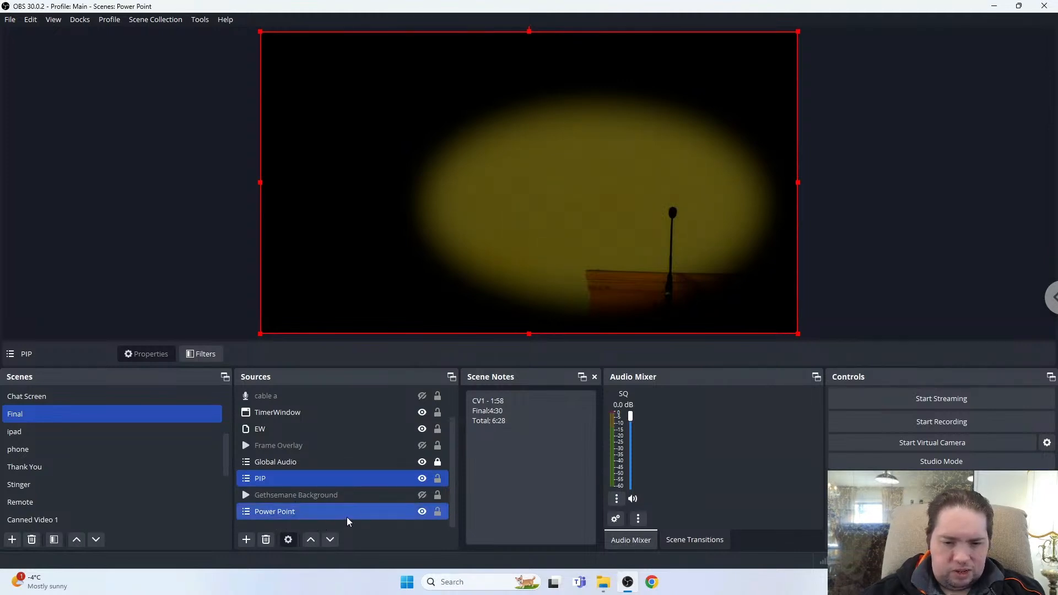
{"action": "left_click", "coordinate": [304, 516], "text": "ctrl"}
{"action": "left_click", "coordinate": [303, 514], "text": "ctrl"}
{"action": "left_click", "coordinate": [304, 518], "text": "ctrl"}
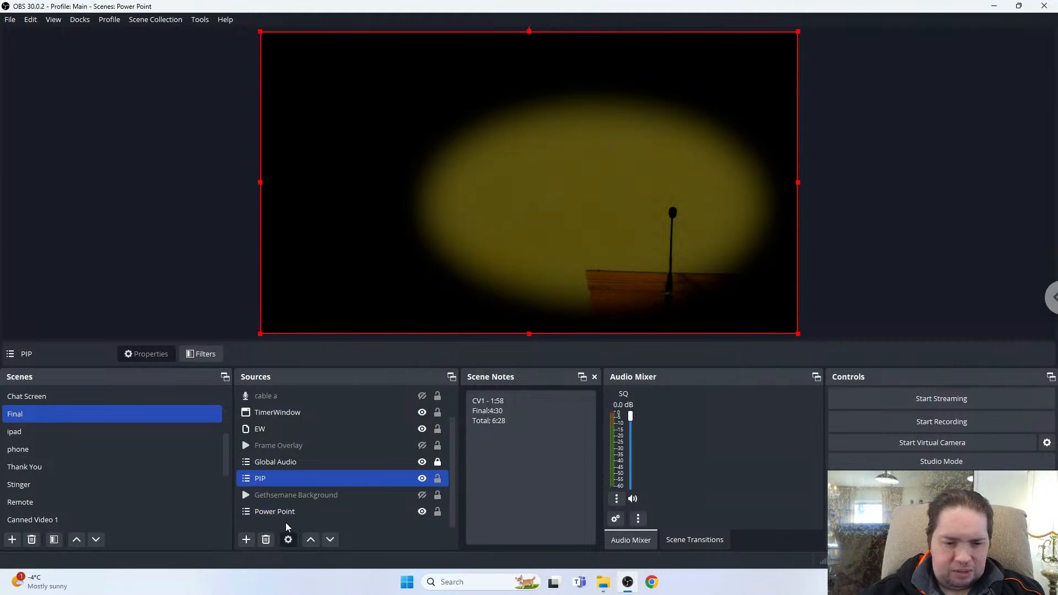
{"action": "left_click", "coordinate": [289, 518], "text": "ctrl"}
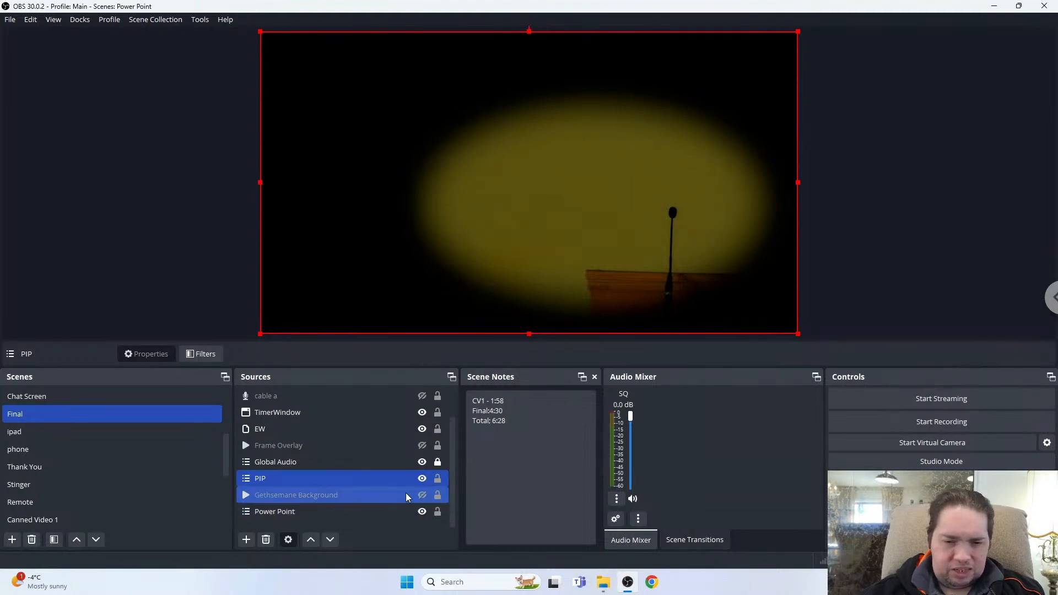
{"action": "left_click", "coordinate": [314, 510], "text": "ctrl"}
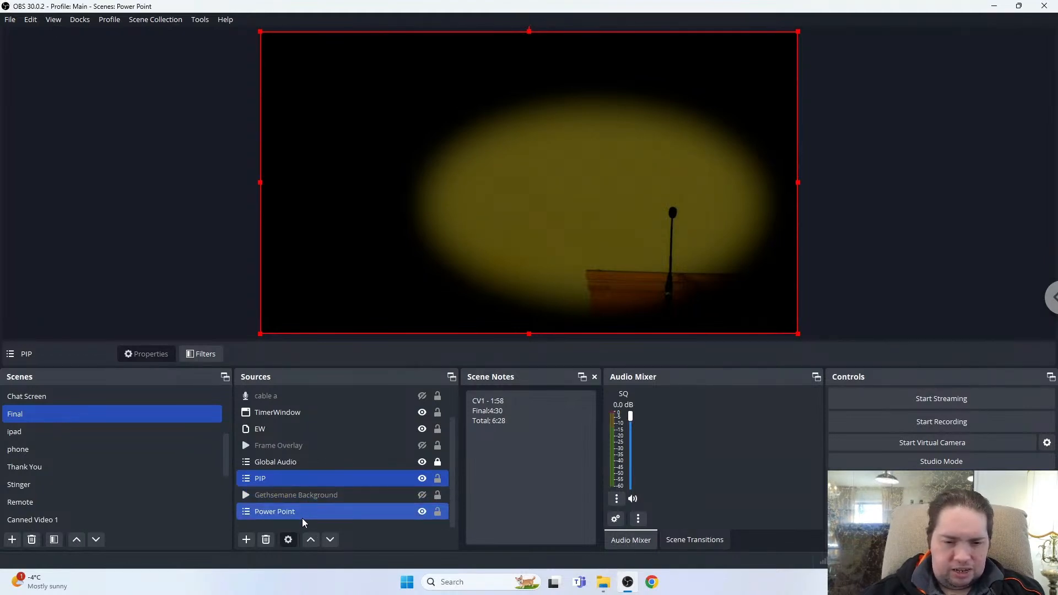
{"action": "left_click", "coordinate": [288, 514]}
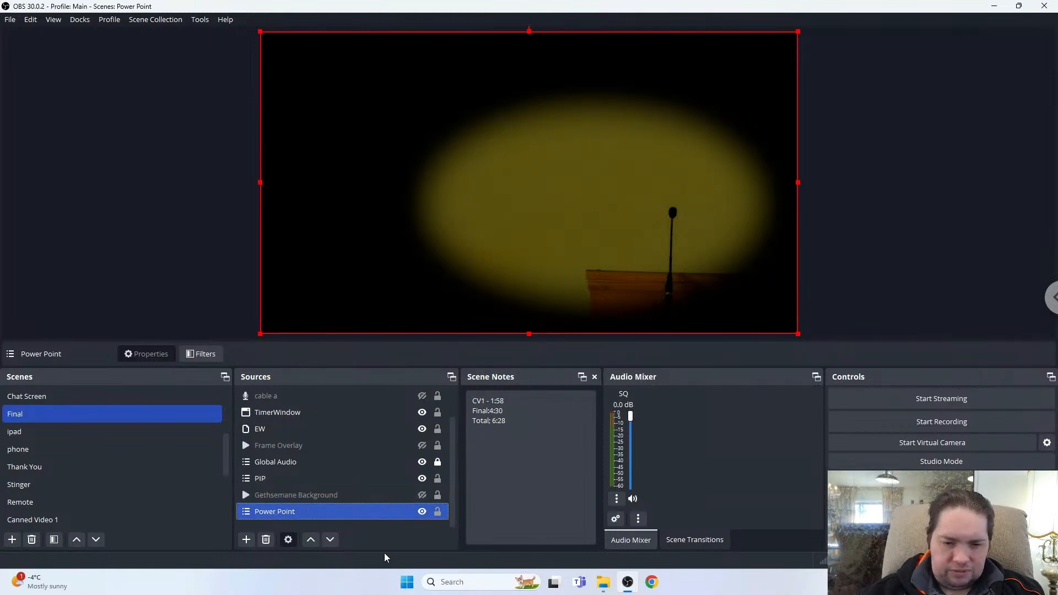
Toggle Gethsemane Background's visibility several times, leaving it shown, and select Power Point.
{"action": "left_click", "coordinate": [421, 497]}
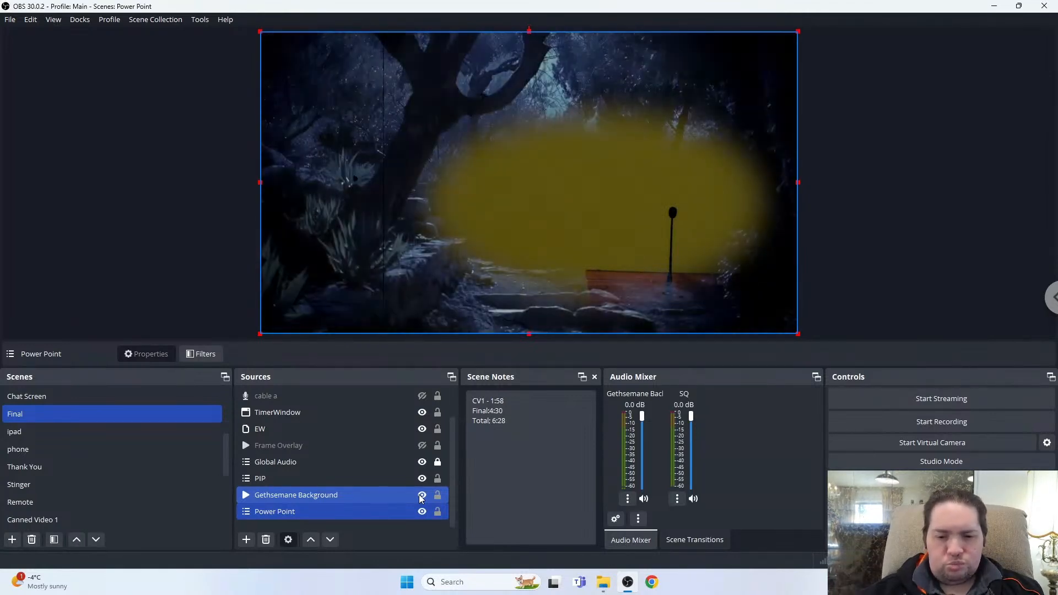
{"action": "left_click", "coordinate": [422, 495]}
{"action": "left_click", "coordinate": [364, 512]}
{"action": "left_click", "coordinate": [415, 499], "text": "ctrl"}
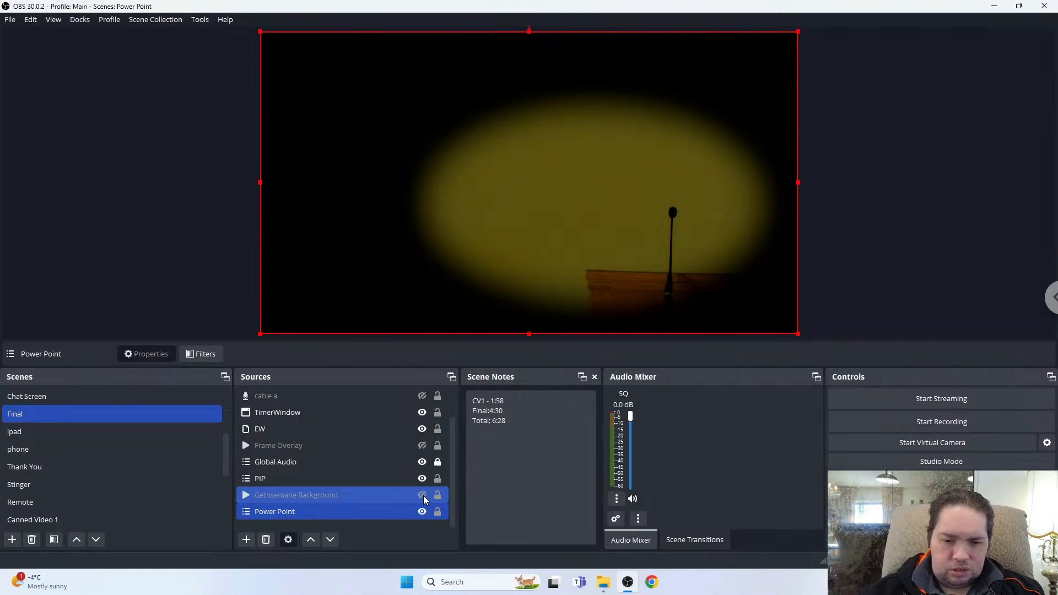
{"action": "left_click", "coordinate": [422, 495]}
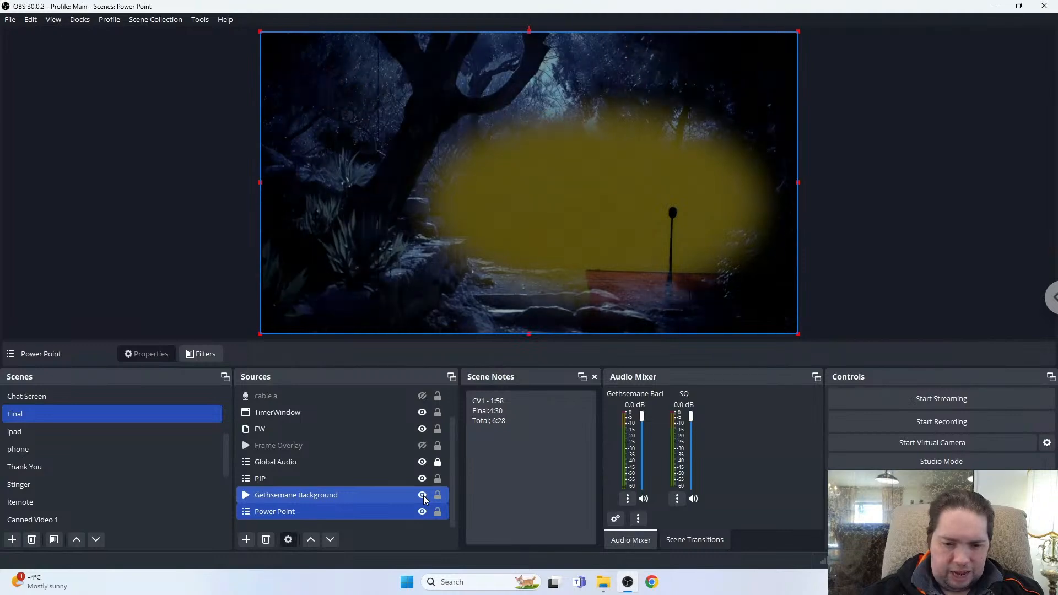
{"action": "left_click", "coordinate": [422, 494]}
{"action": "left_click", "coordinate": [422, 495]}
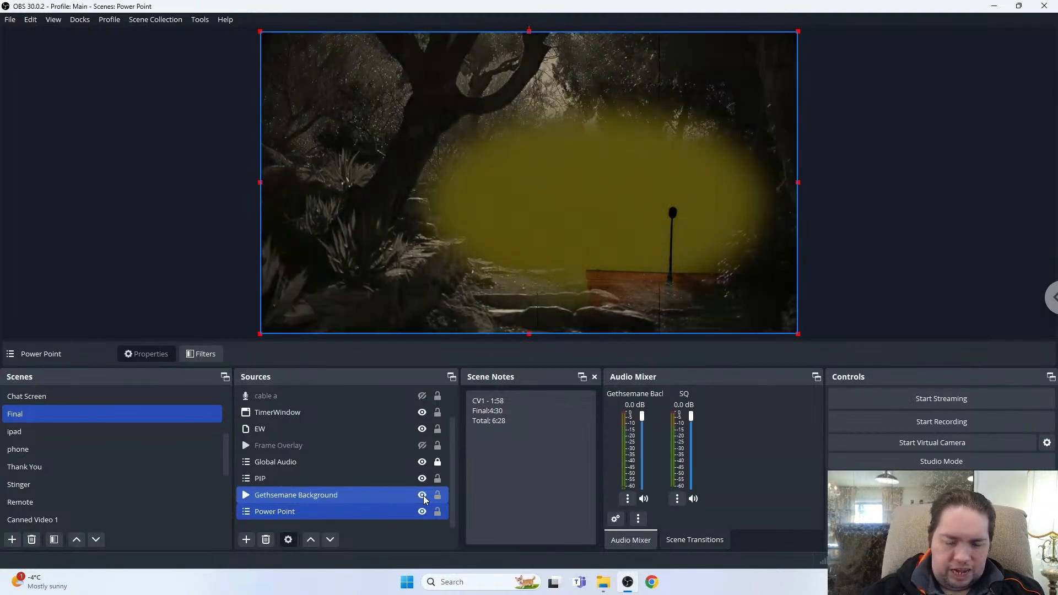
{"action": "left_click", "coordinate": [404, 511]}
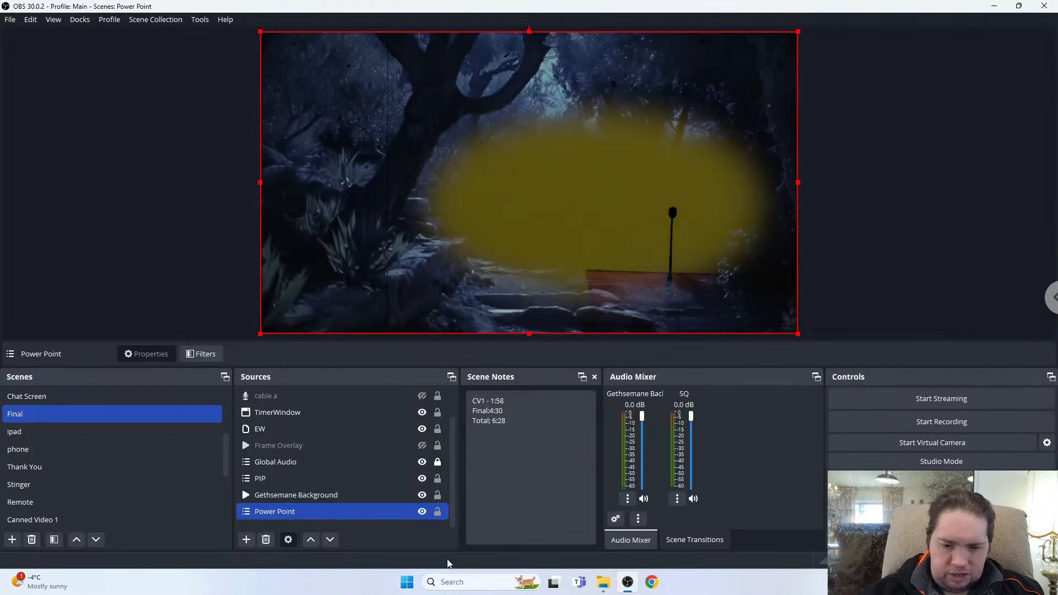
Launch Companion from the Windows search and open its GUI in the browser.
{"action": "left_click", "coordinate": [451, 582]}
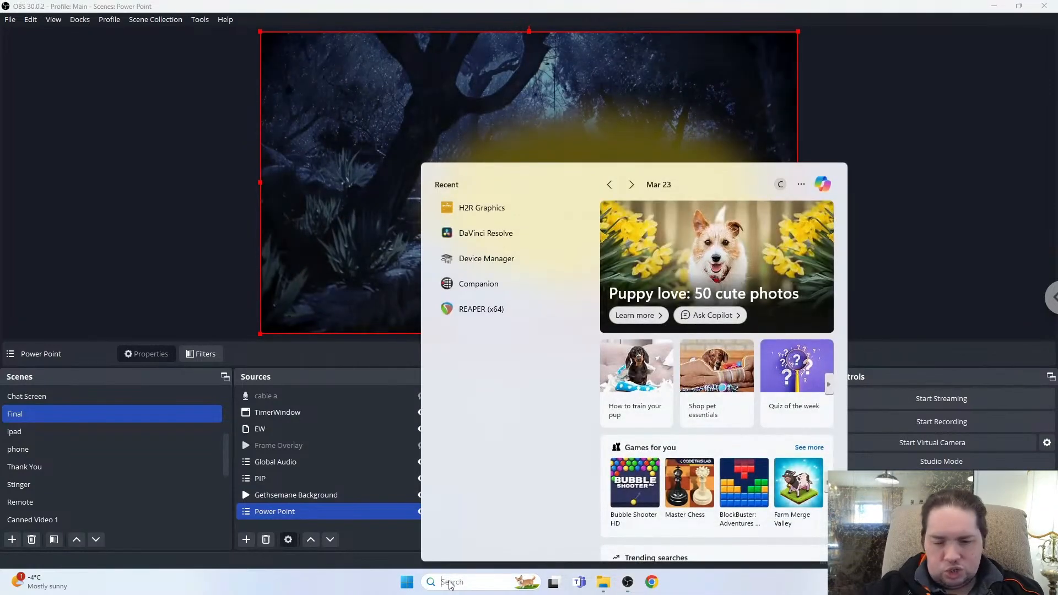
{"action": "type", "text": "com"}
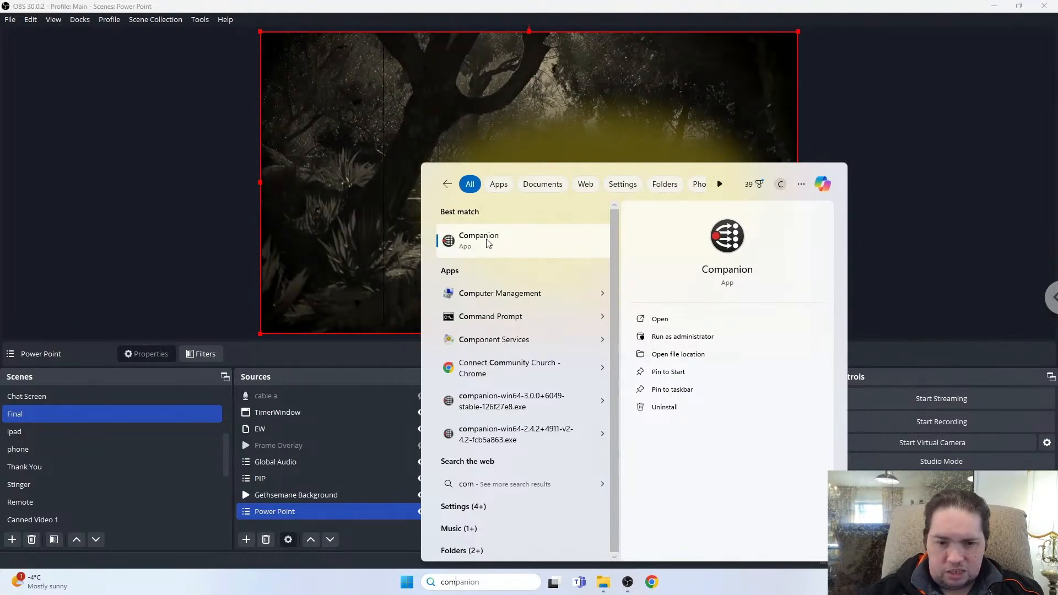
{"action": "left_click", "coordinate": [488, 244]}
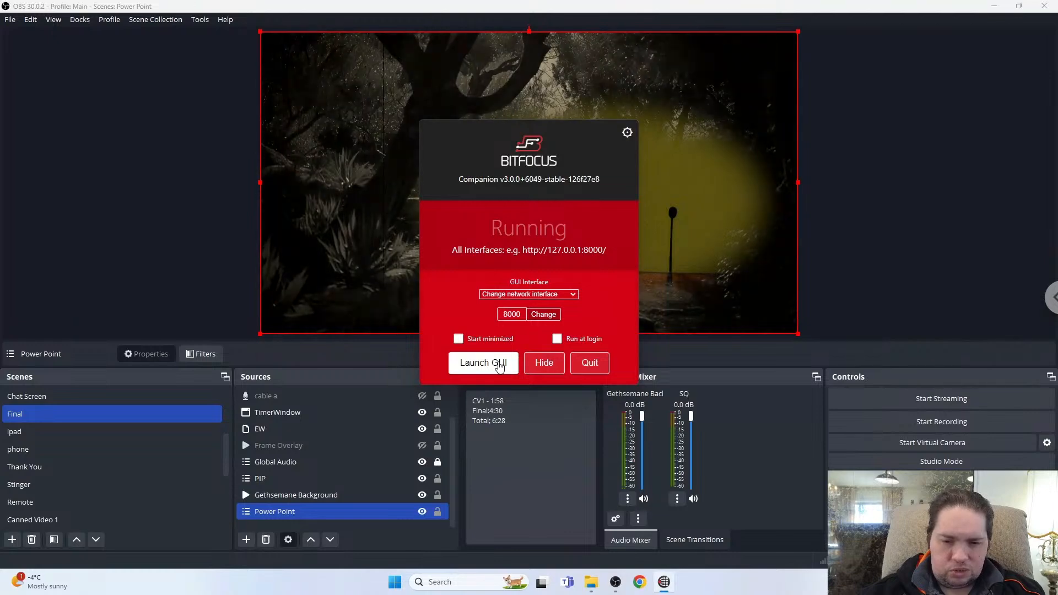
{"action": "left_click", "coordinate": [499, 366]}
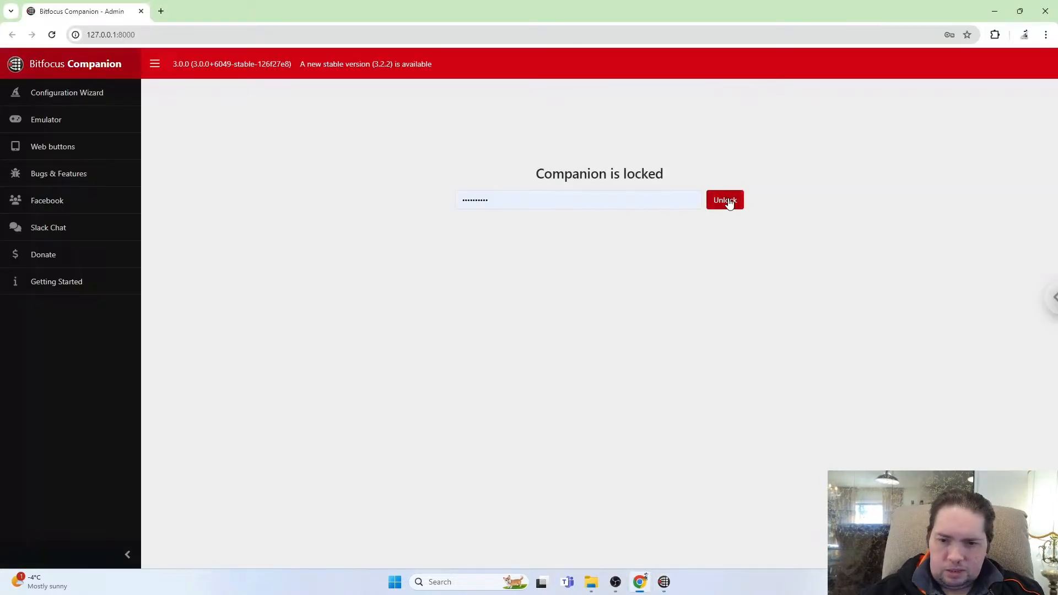
Unlock Companion and open the Buttons page.
{"action": "left_click", "coordinate": [726, 201]}
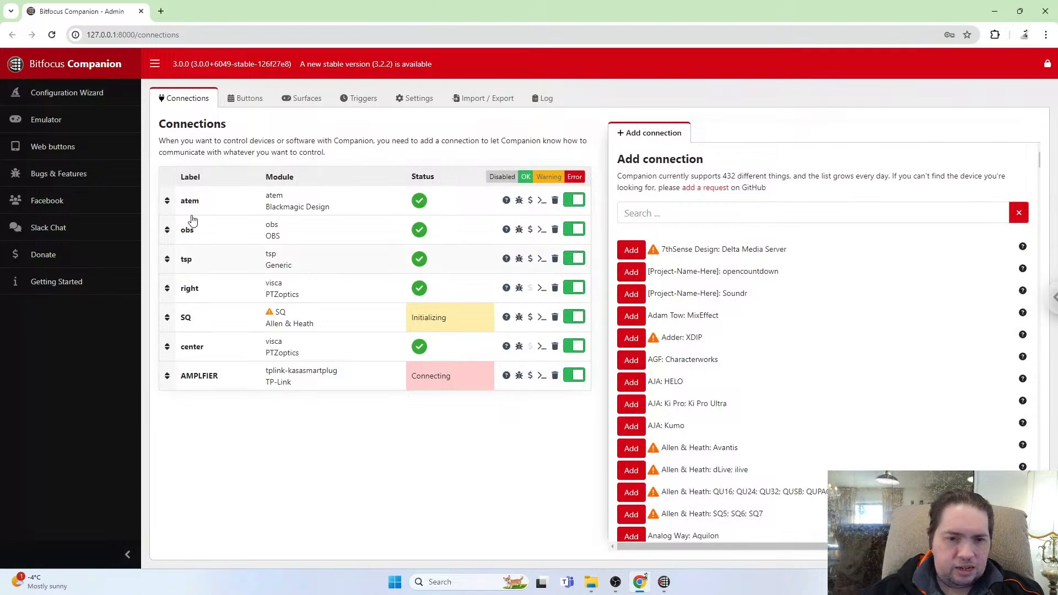
{"action": "left_click", "coordinate": [252, 101]}
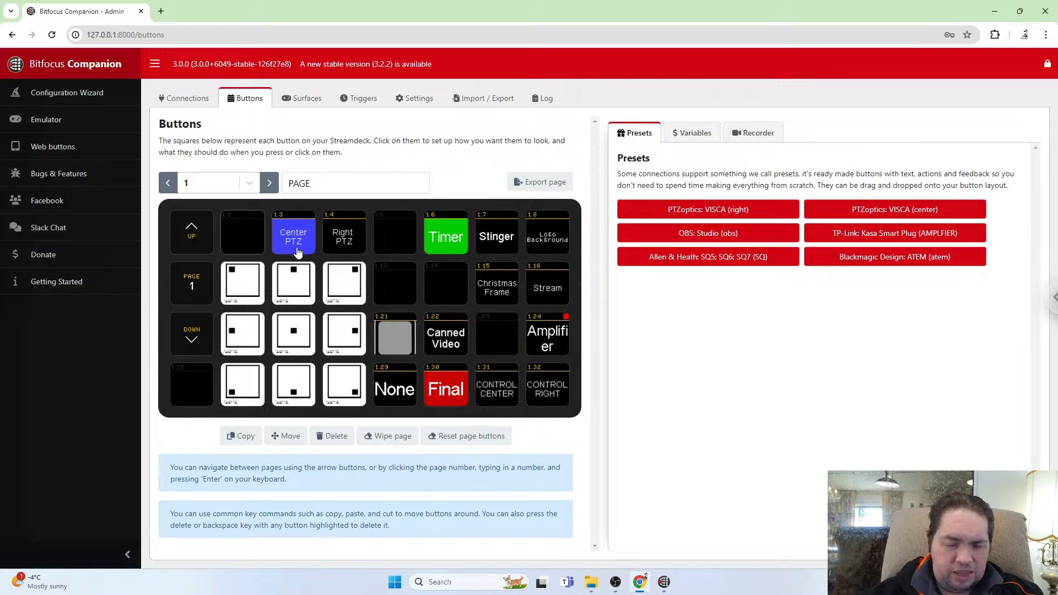
Browse the button pages, select the Right PTZ button, and check the OBS preview before returning to Companion.
{"action": "left_click", "coordinate": [270, 183]}
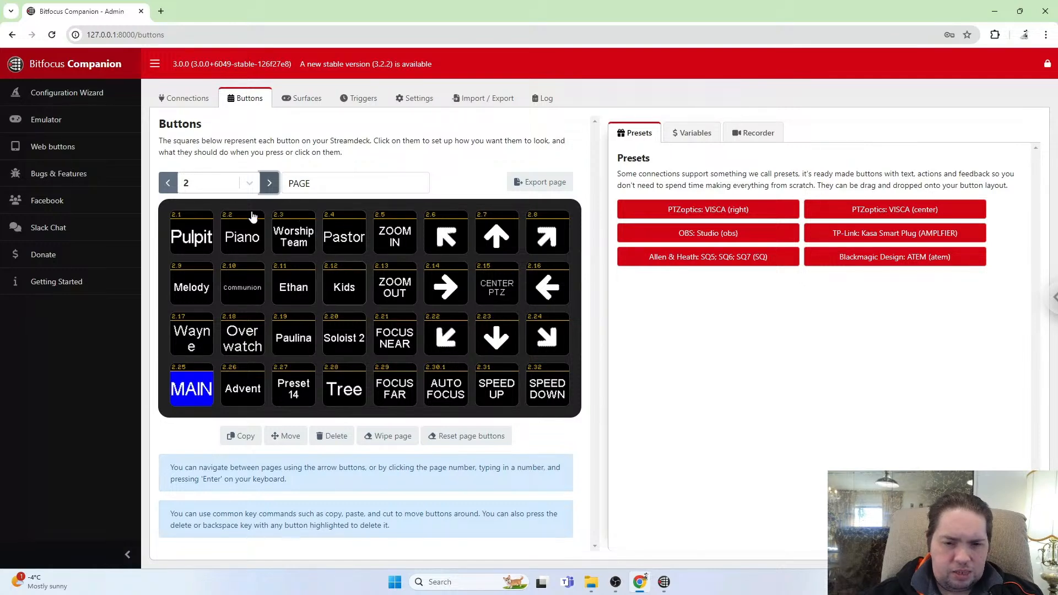
{"action": "left_click", "coordinate": [168, 183]}
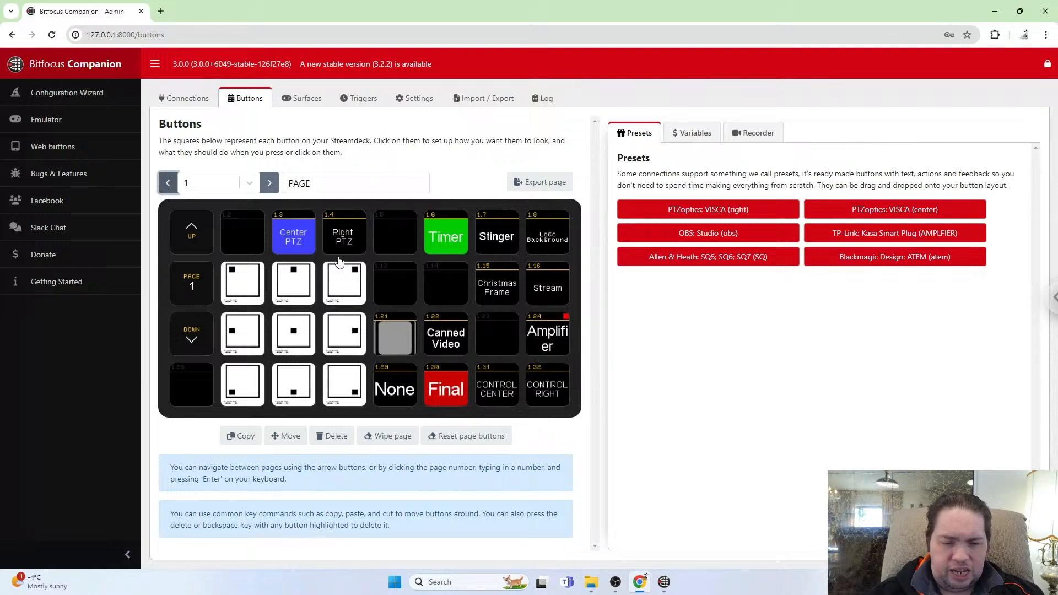
{"action": "key", "text": "shift"}
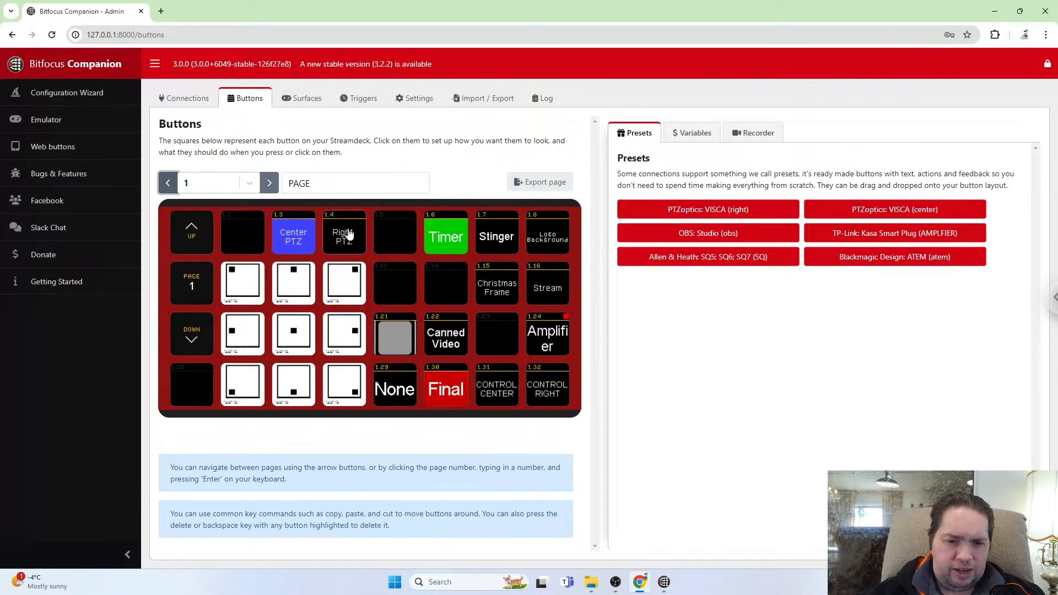
{"action": "left_click", "coordinate": [349, 234]}
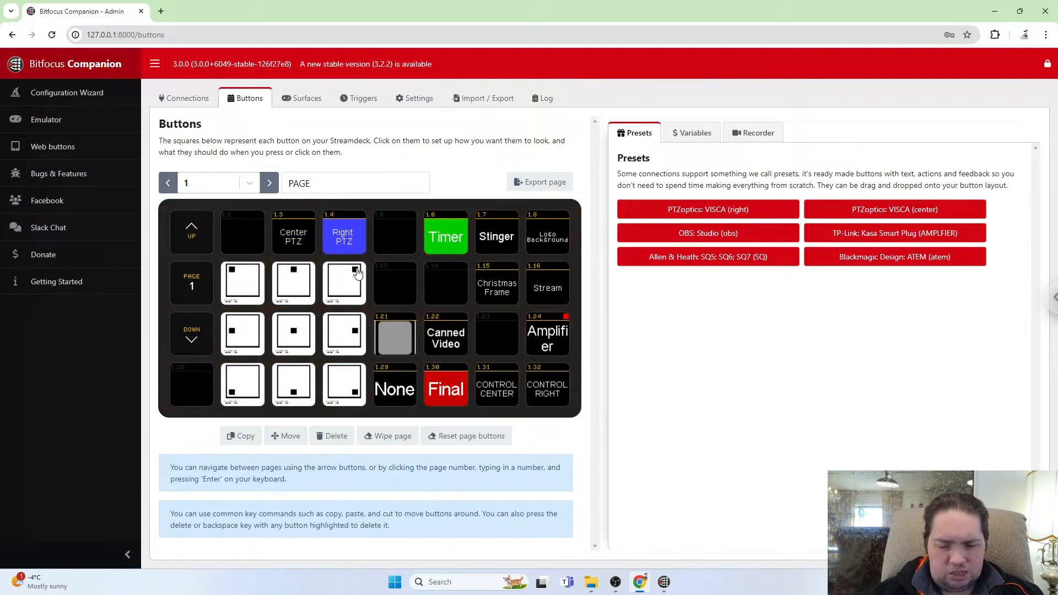
{"action": "key", "text": "alt+Tab"}
{"action": "key", "text": "alt+Tab"}
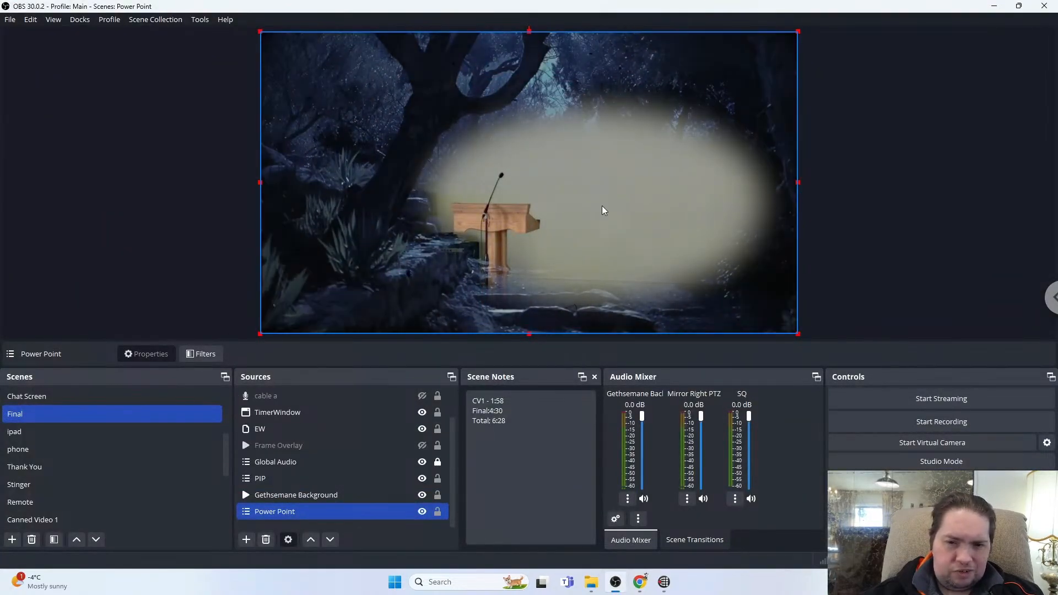
{"action": "key", "text": "alt+Tab"}
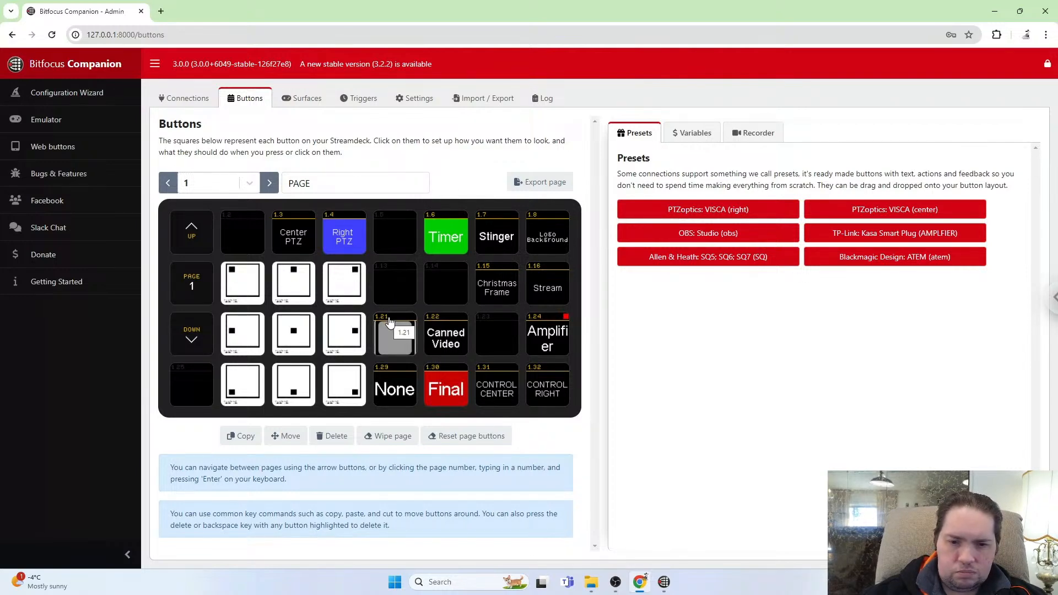
Create a new button at position 1.13 with the text Garden Background.
{"action": "left_click", "coordinate": [400, 284]}
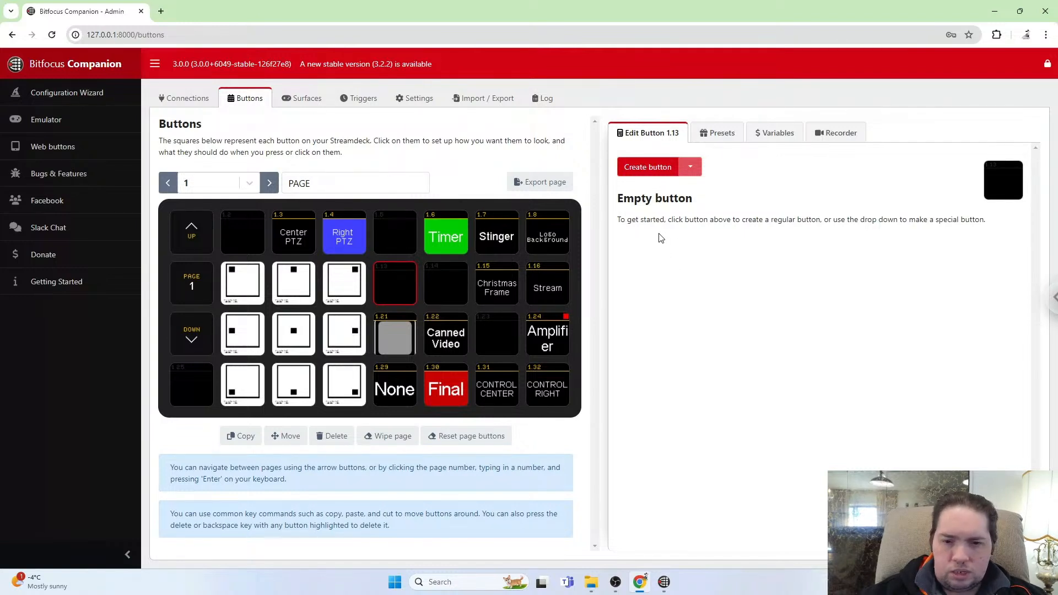
{"action": "left_click", "coordinate": [654, 168]}
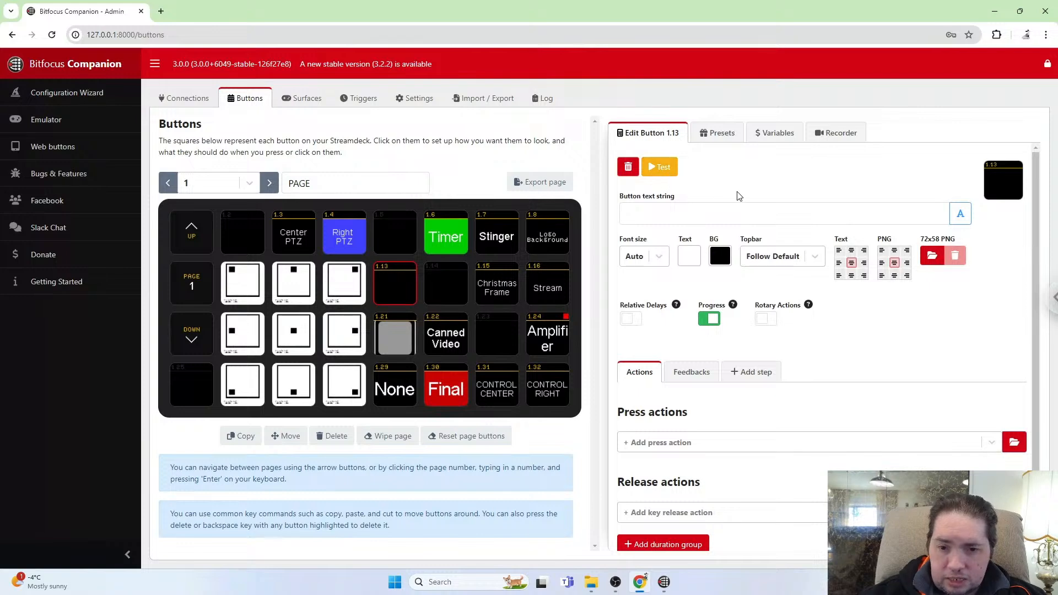
{"action": "left_click", "coordinate": [638, 209]}
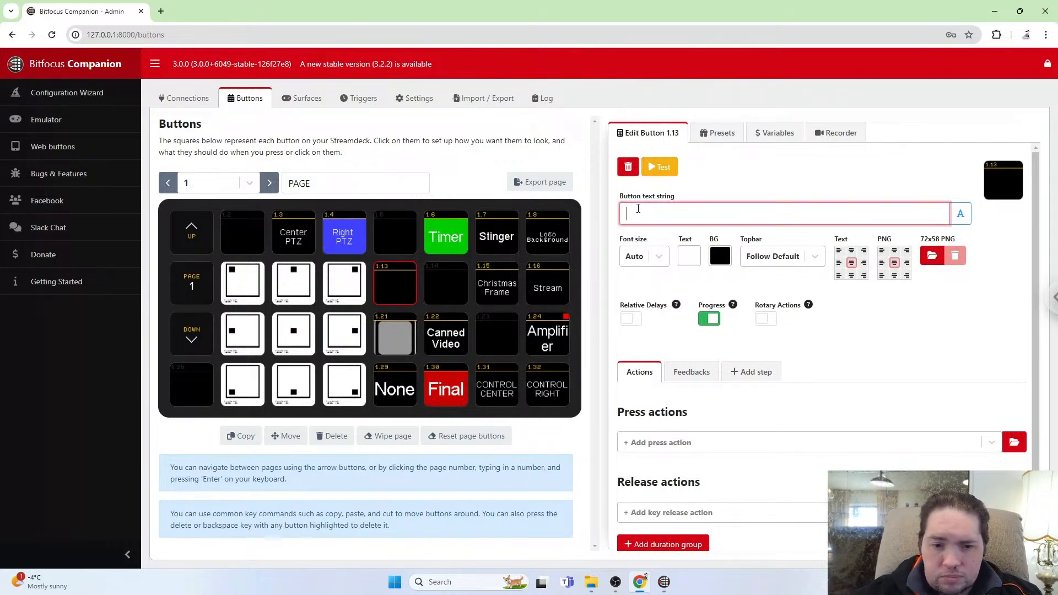
{"action": "type", "text": "Gard"}
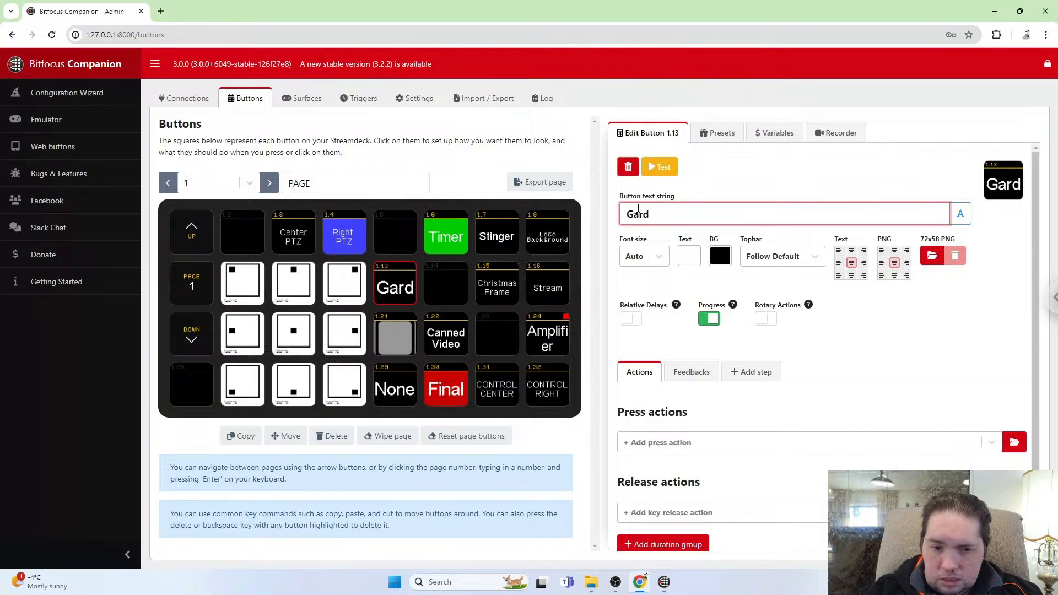
{"action": "type", "text": "en Bac"}
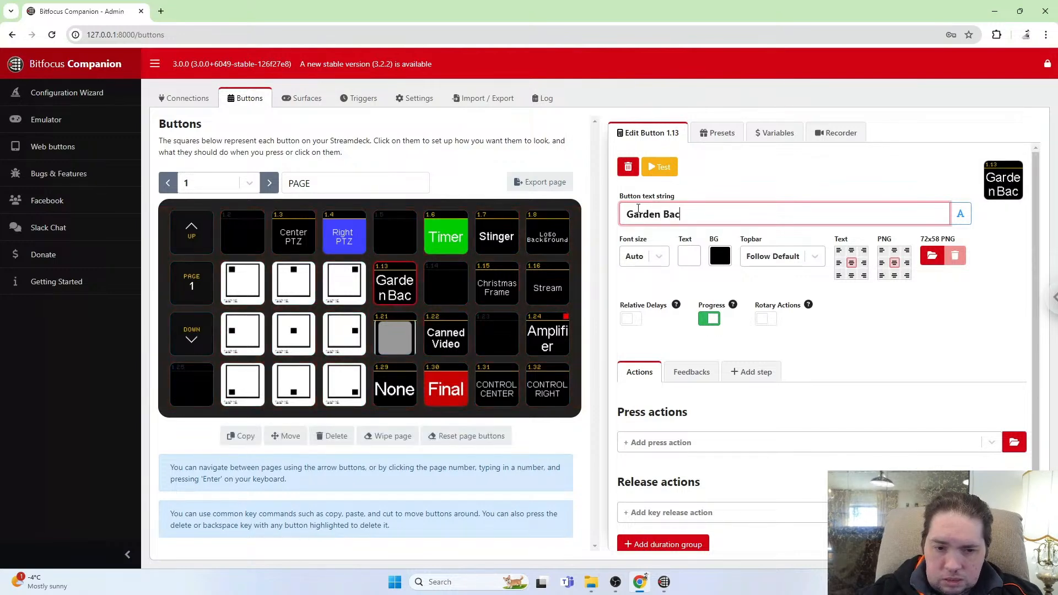
{"action": "type", "text": "kground"}
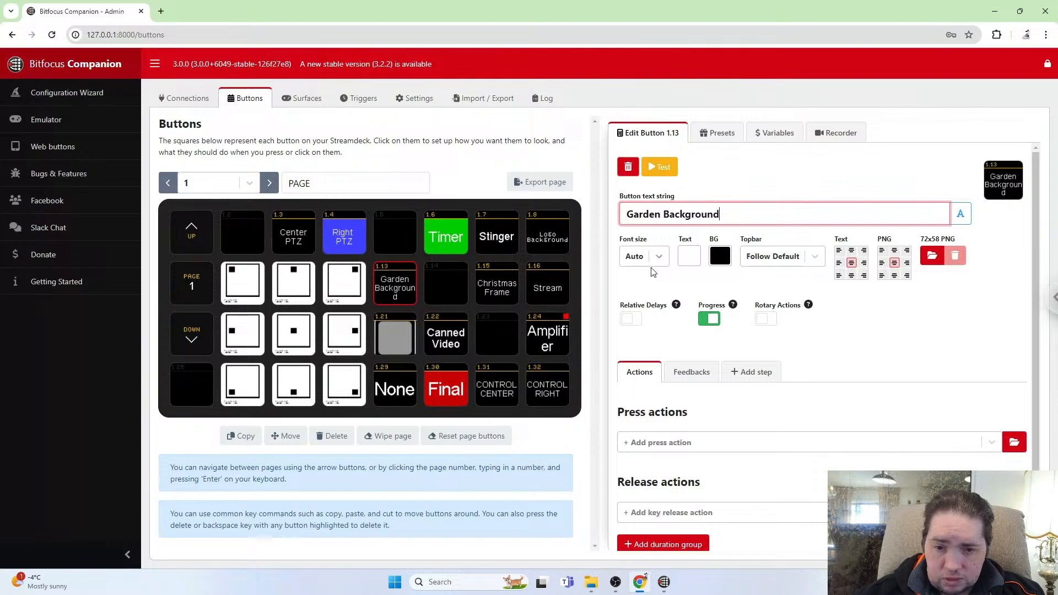
Set the Garden Background button's font size to 7pt.
{"action": "left_click", "coordinate": [662, 258]}
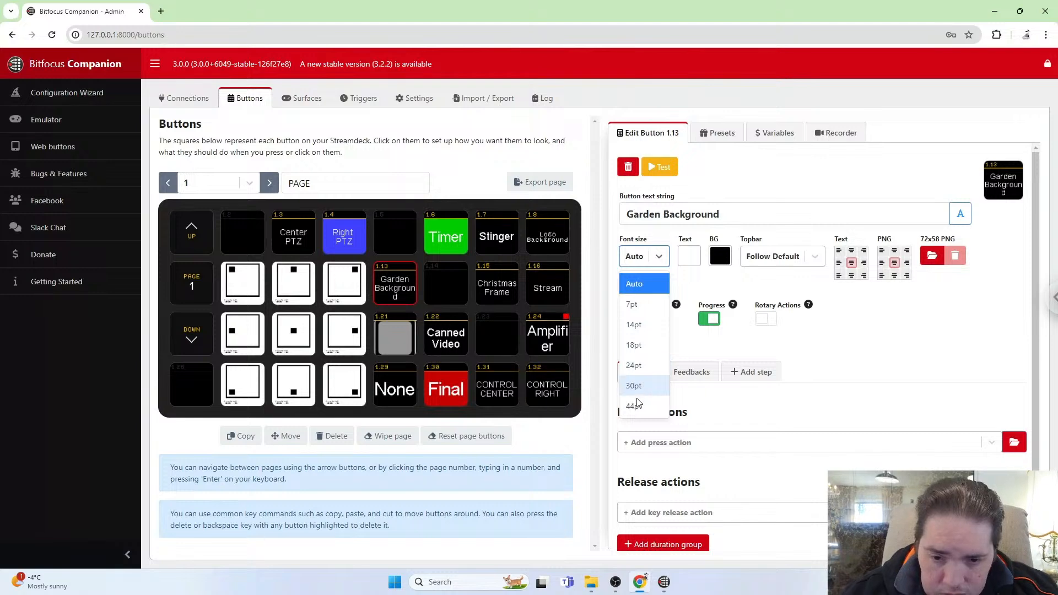
{"action": "left_click", "coordinate": [640, 324]}
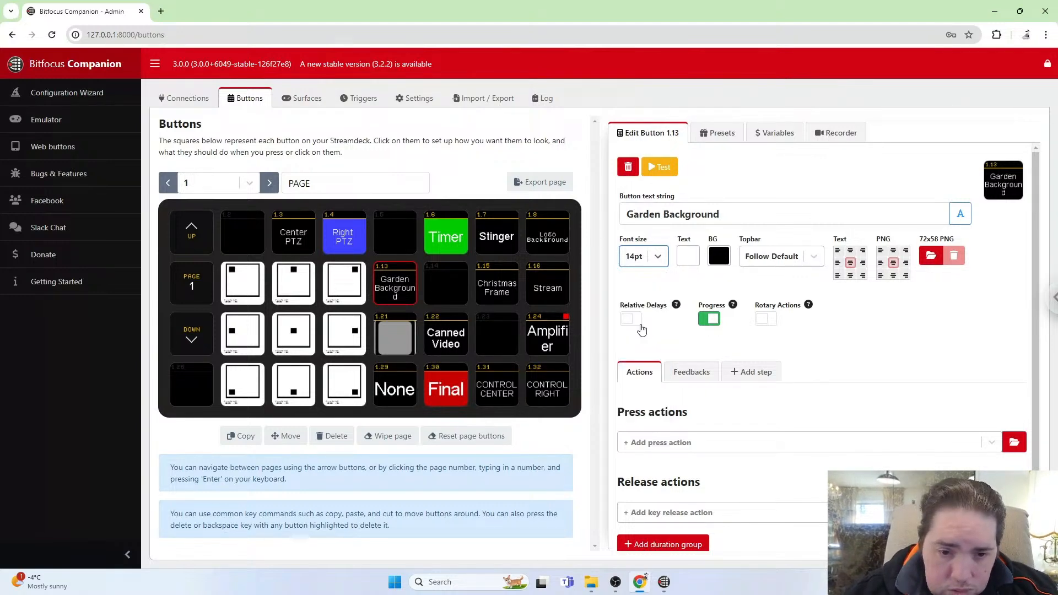
{"action": "left_click", "coordinate": [659, 256]}
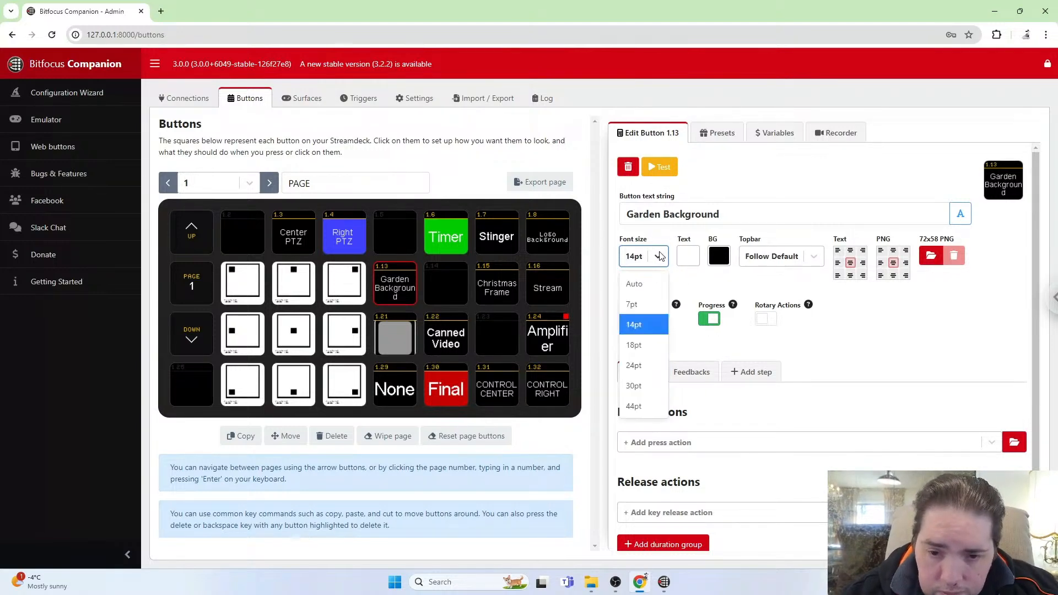
{"action": "left_click", "coordinate": [634, 307]}
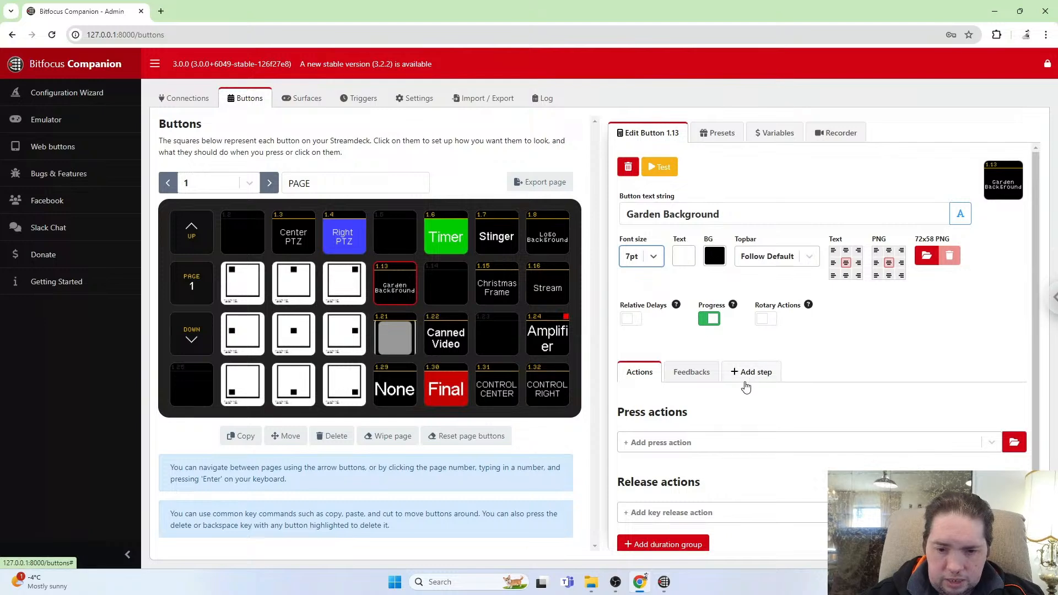
Add an OBS Set Source Visibility press action to the Garden Background button.
{"action": "scroll", "coordinate": [744, 386], "scroll_direction": "down", "scroll_amount": 1}
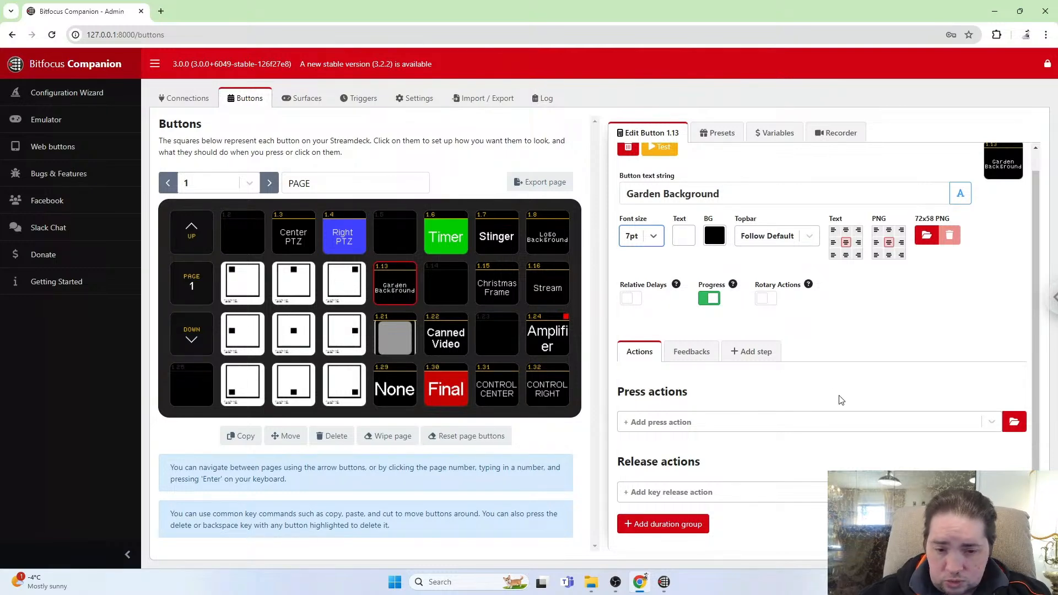
{"action": "left_click", "coordinate": [717, 425]}
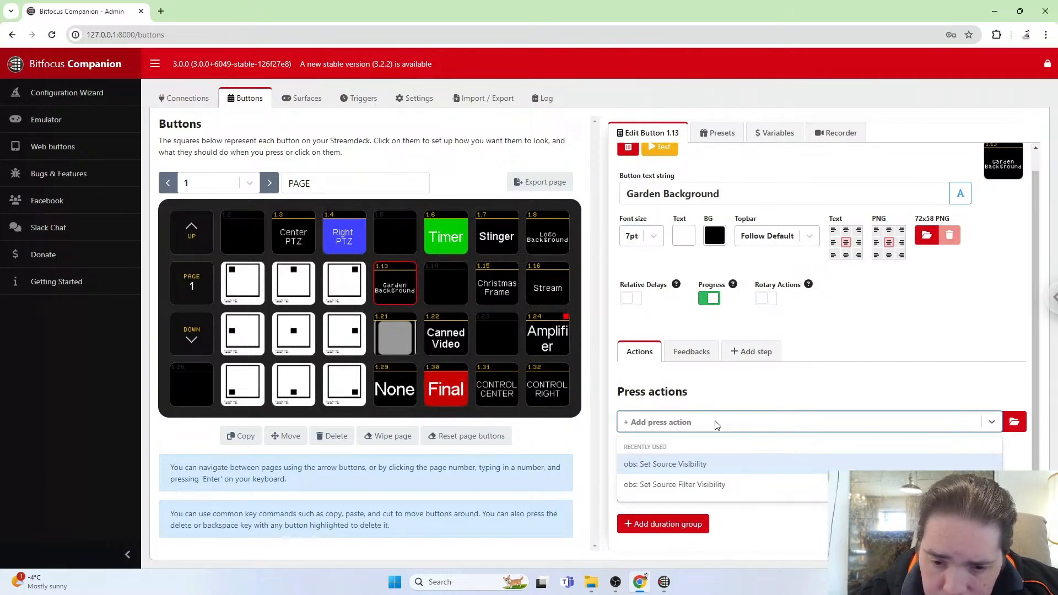
{"action": "type", "text": "obs"}
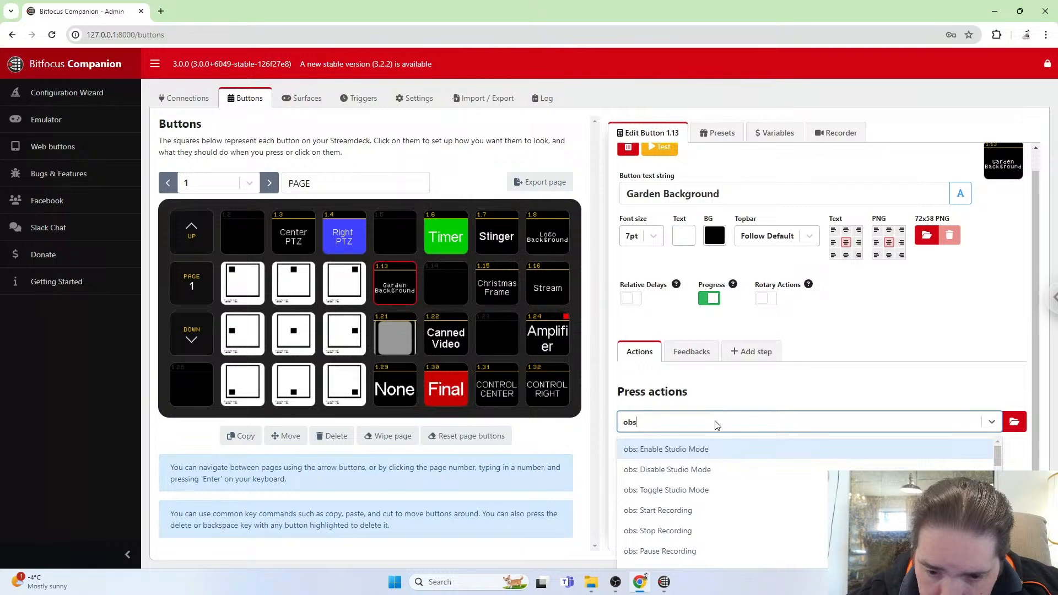
{"action": "type", "text": " s"}
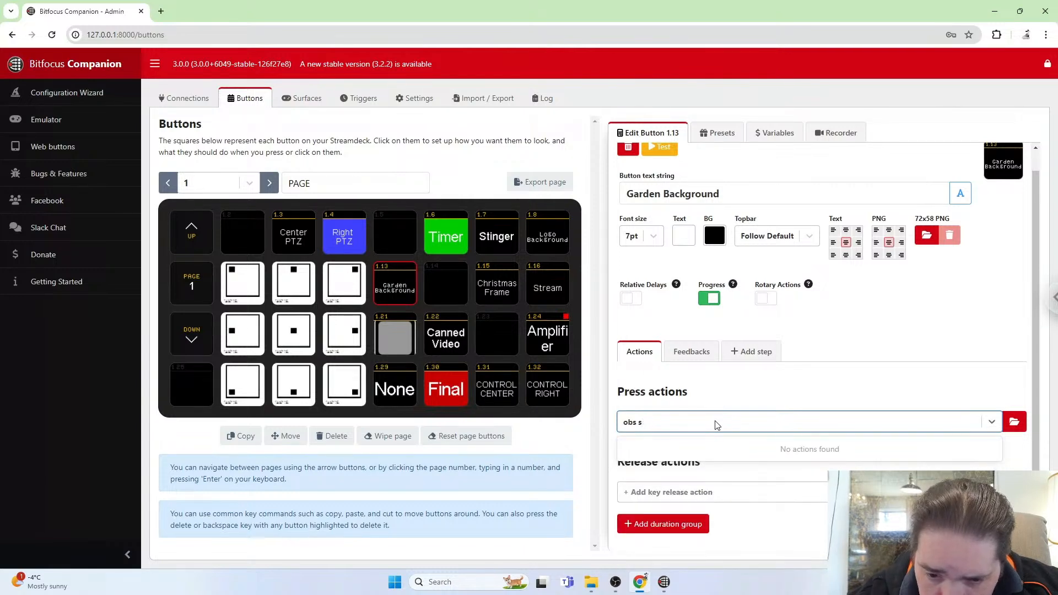
{"action": "key", "text": "BackSpace"}
{"action": "key", "text": "BackSpace"}
{"action": "key", "text": "BackSpace"}
{"action": "key", "text": "BackSpace"}
{"action": "key", "text": "BackSpace"}
{"action": "type", "text": "s"}
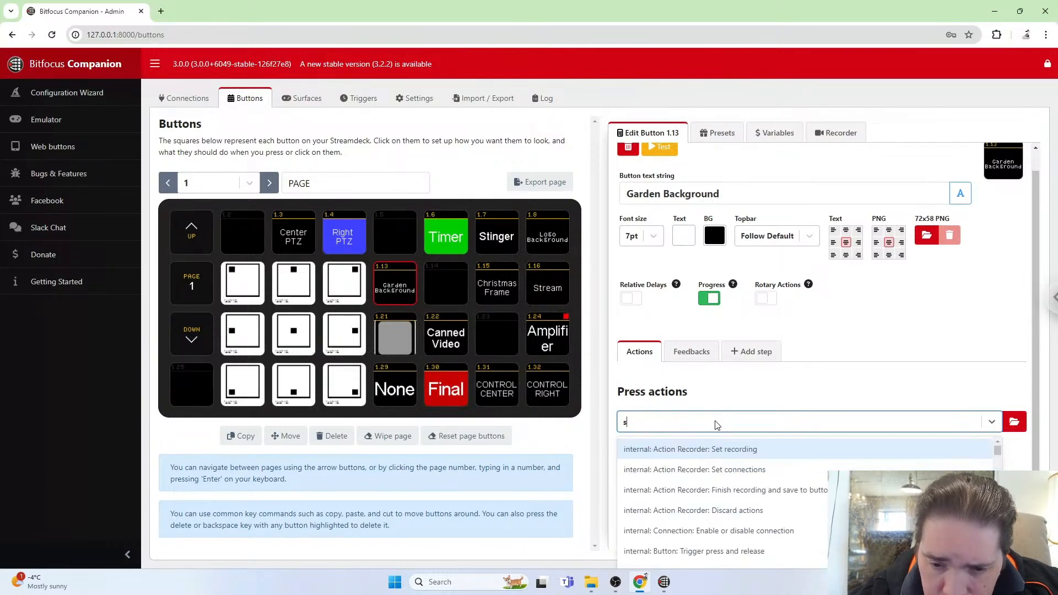
{"action": "type", "text": "o"}
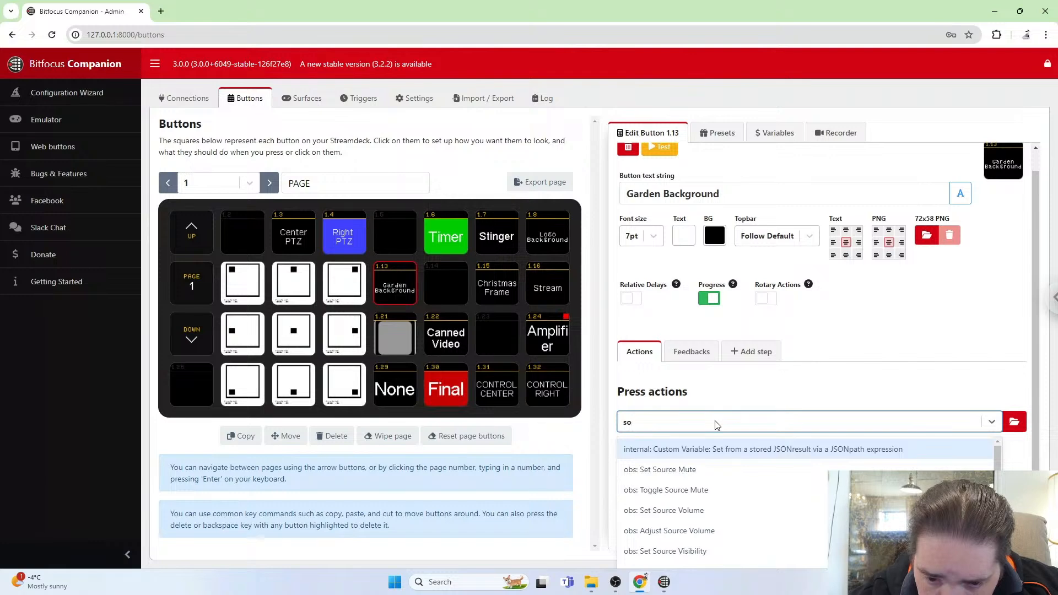
{"action": "type", "text": "urc"}
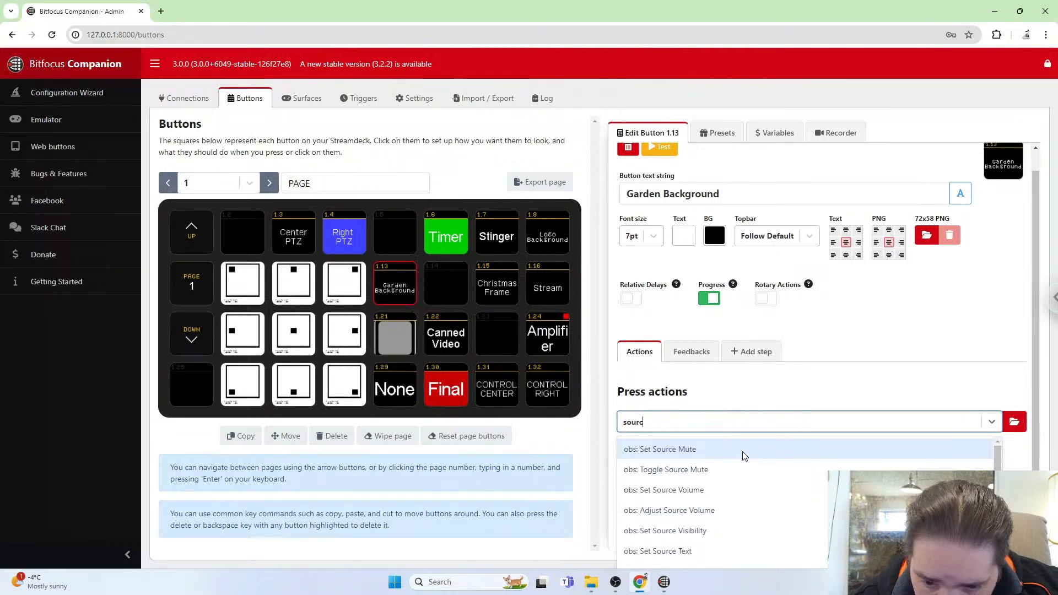
{"action": "scroll", "coordinate": [742, 466], "scroll_direction": "down", "scroll_amount": 2}
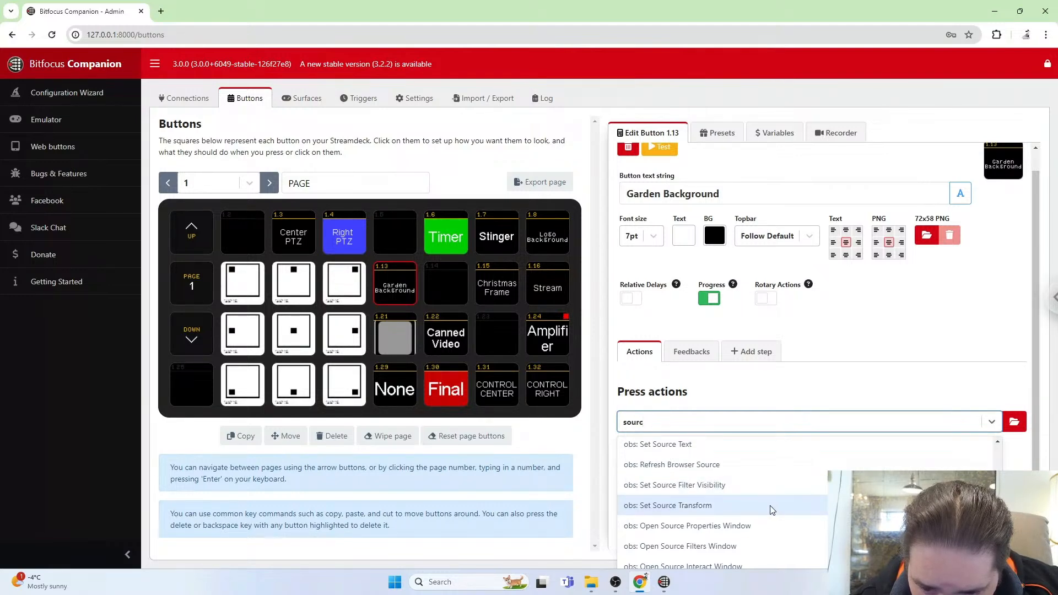
{"action": "scroll", "coordinate": [771, 510], "scroll_direction": "down", "scroll_amount": 2}
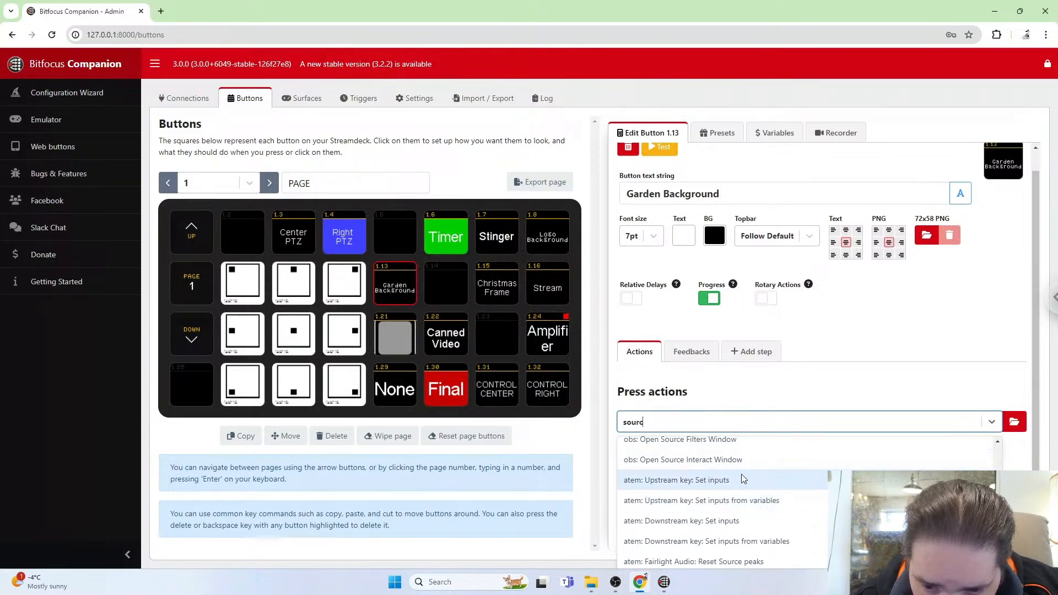
{"action": "scroll", "coordinate": [748, 483], "scroll_direction": "up", "scroll_amount": 2}
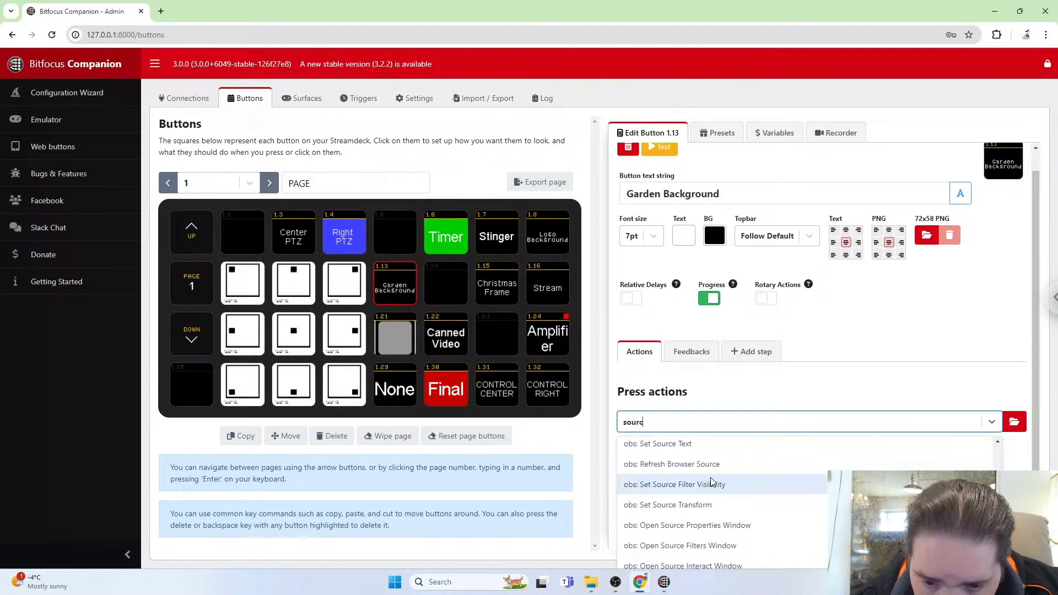
{"action": "key", "text": "BackSpace"}
{"action": "key", "text": "BackSpace"}
{"action": "key", "text": "BackSpace"}
{"action": "key", "text": "BackSpace"}
{"action": "key", "text": "BackSpace"}
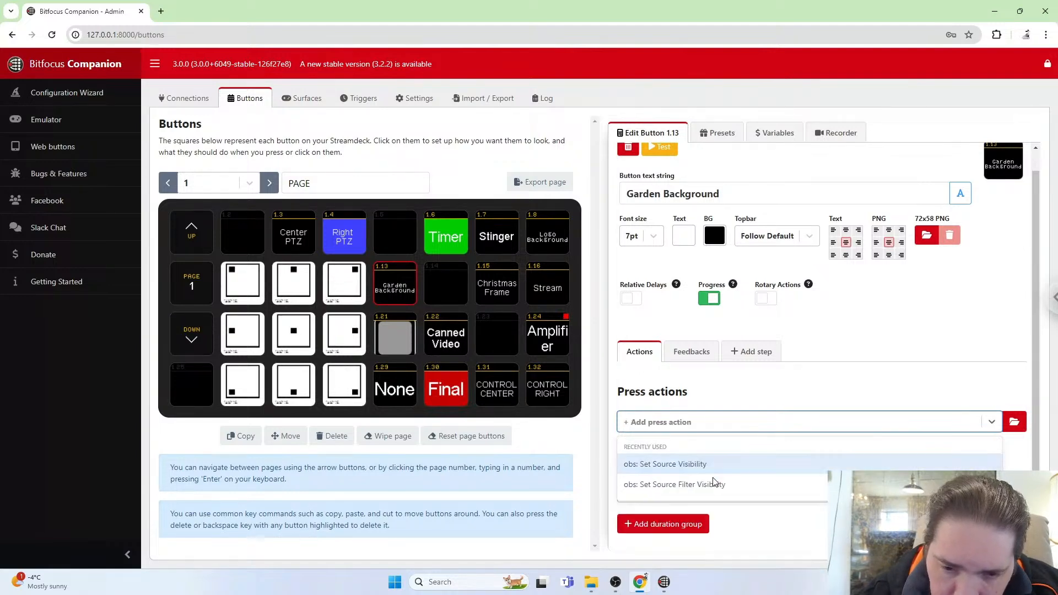
{"action": "type", "text": "vis"}
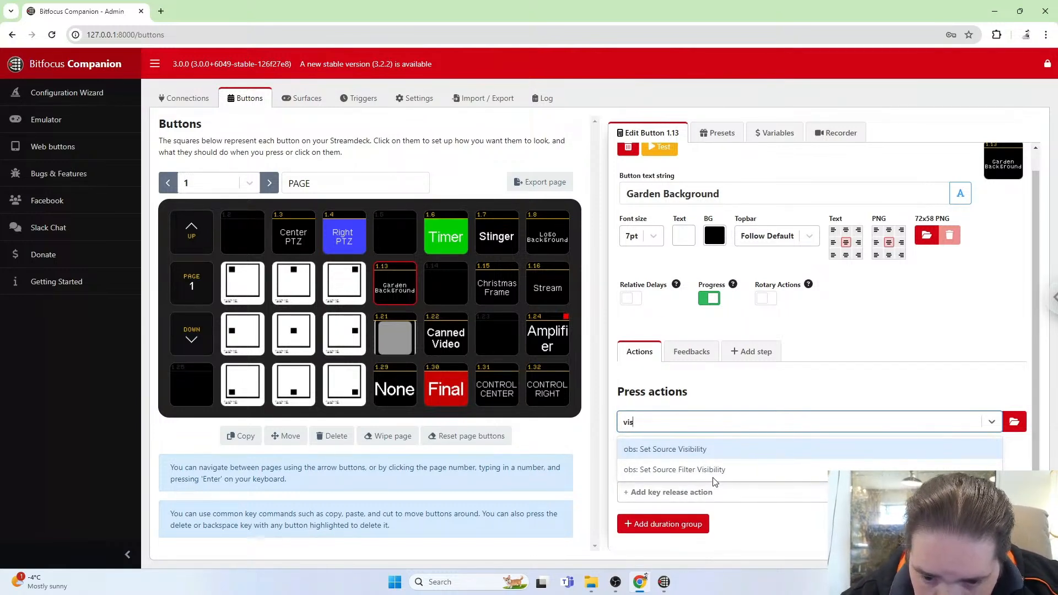
{"action": "left_click", "coordinate": [701, 449]}
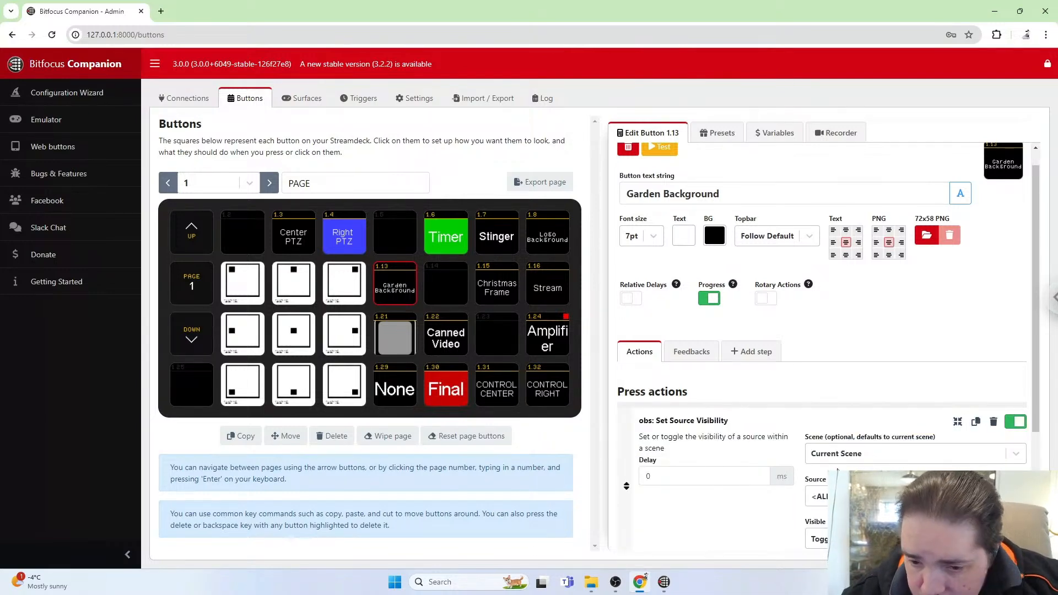
Set the visibility action's scene to Final and its source to Gethsemane Background.
{"action": "left_click", "coordinate": [1017, 453]}
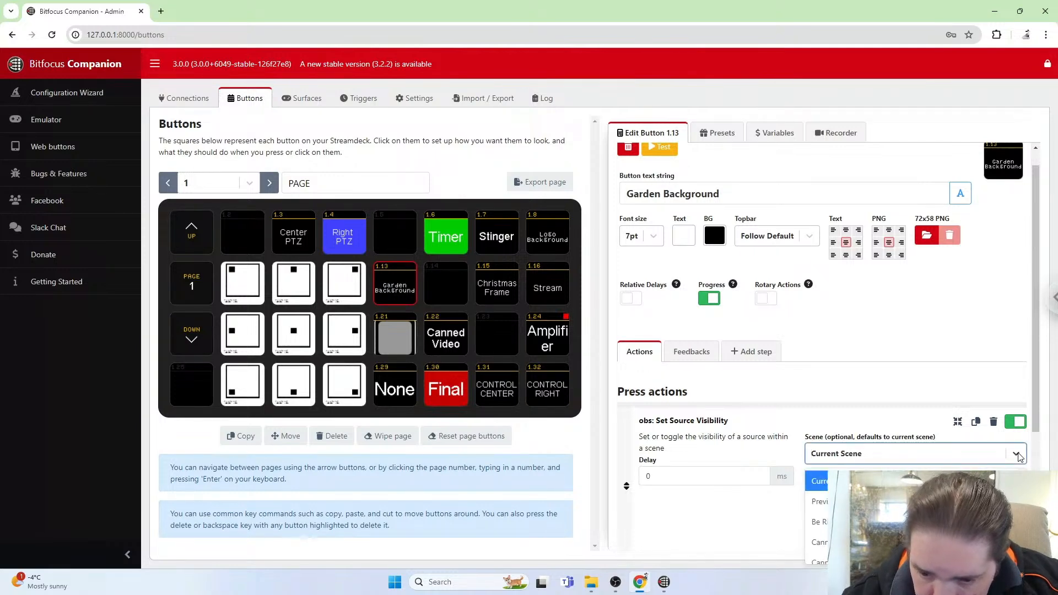
{"action": "scroll", "coordinate": [915, 518], "scroll_direction": "down", "scroll_amount": 2}
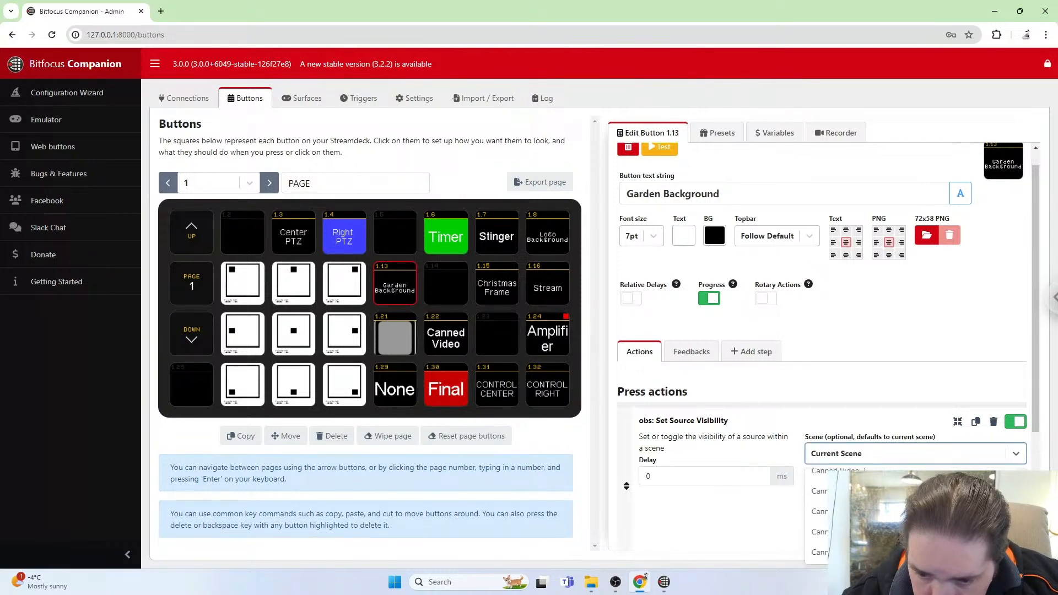
{"action": "scroll", "coordinate": [915, 507], "scroll_direction": "down", "scroll_amount": 2}
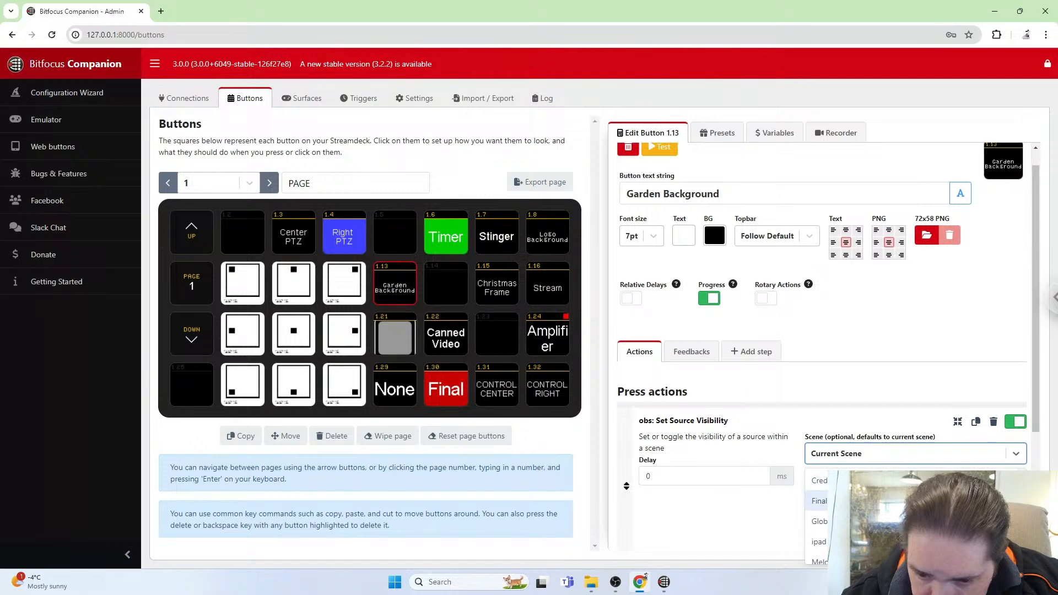
{"action": "left_click", "coordinate": [915, 501]}
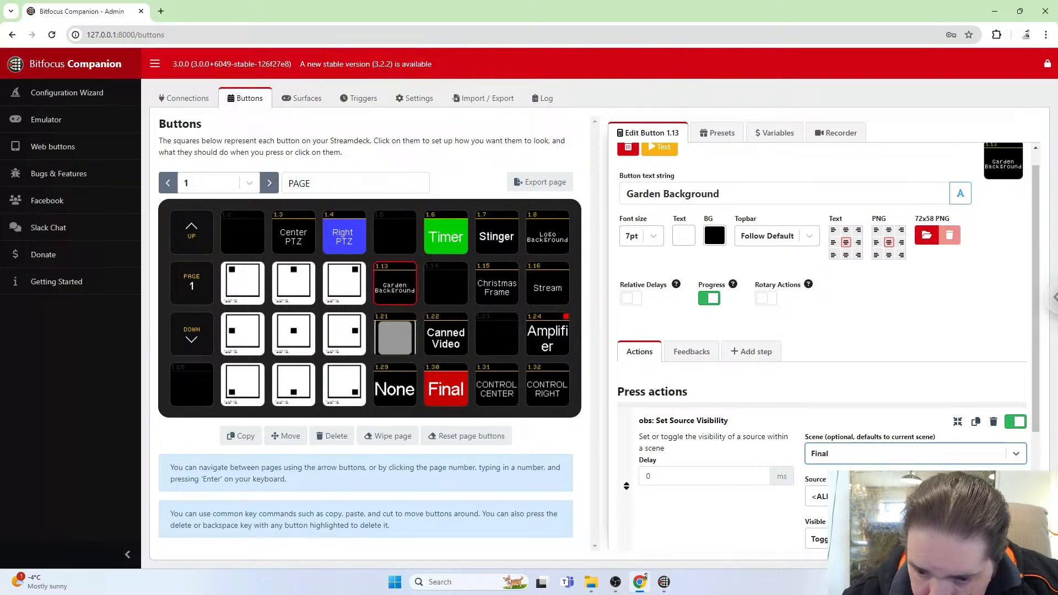
{"action": "left_click", "coordinate": [915, 496]}
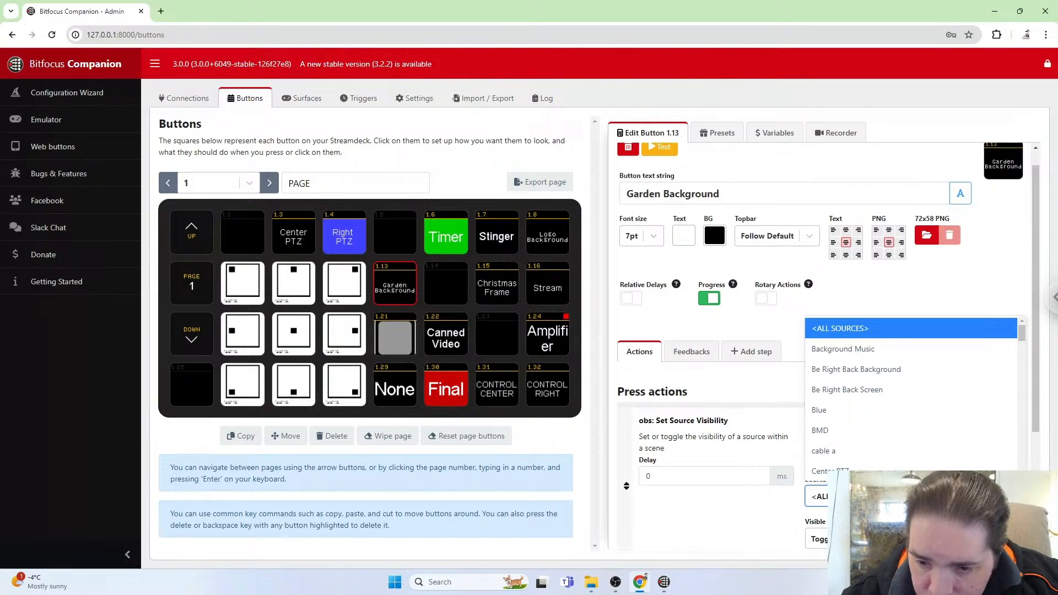
{"action": "scroll", "coordinate": [946, 429], "scroll_direction": "down", "scroll_amount": 3}
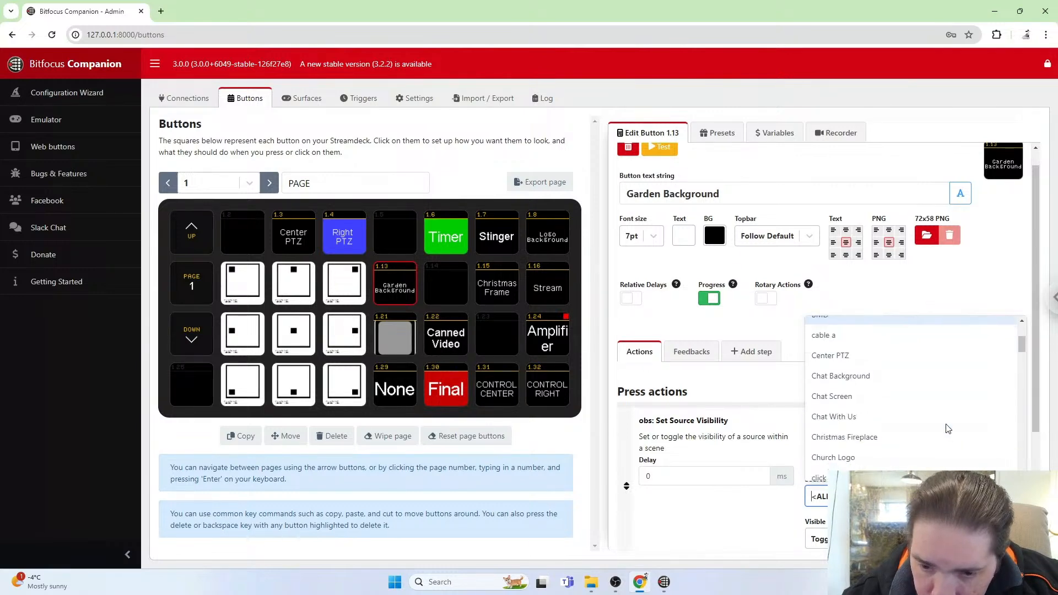
{"action": "scroll", "coordinate": [945, 429], "scroll_direction": "down", "scroll_amount": 3}
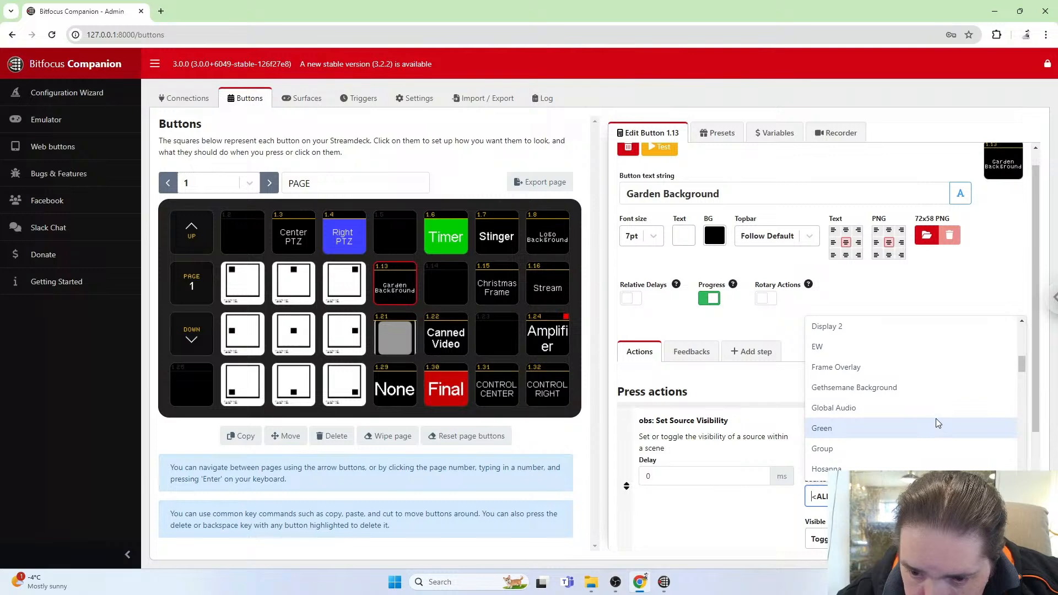
{"action": "left_click", "coordinate": [911, 386]}
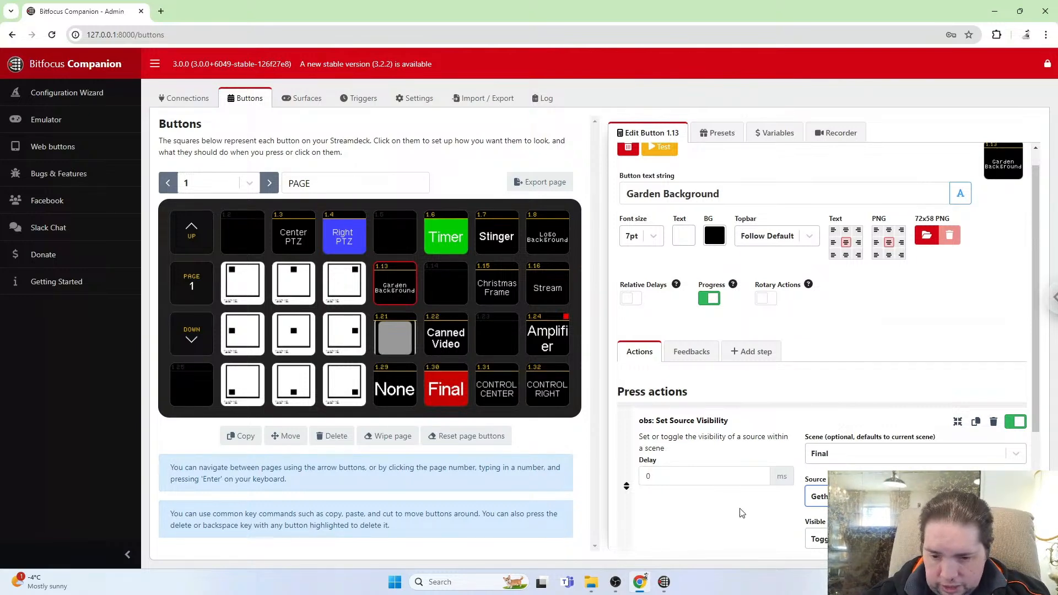
{"action": "scroll", "coordinate": [742, 511], "scroll_direction": "down", "scroll_amount": 2}
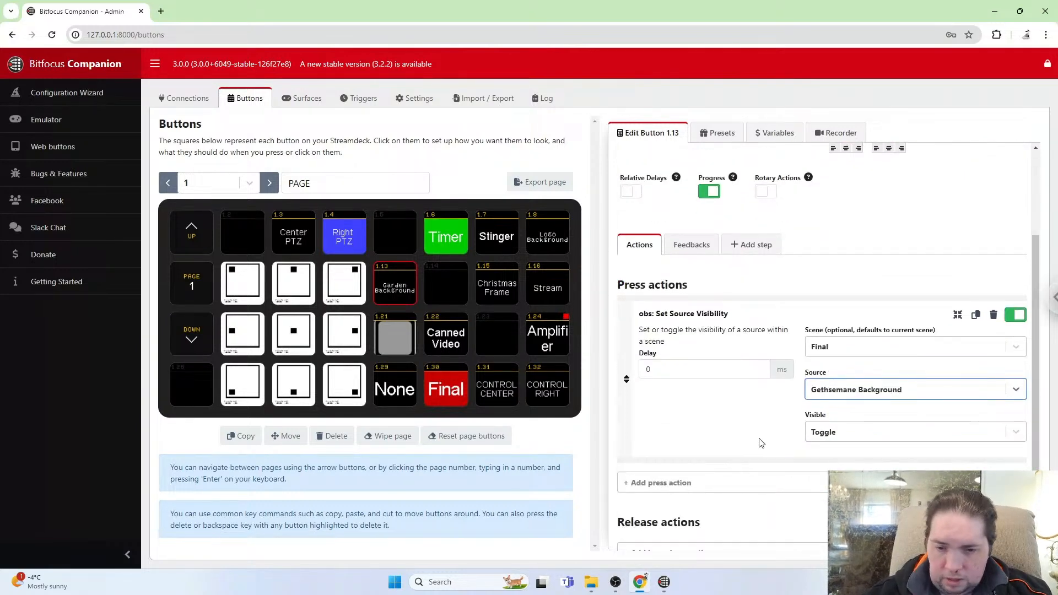
{"action": "scroll", "coordinate": [761, 443], "scroll_direction": "down", "scroll_amount": 1}
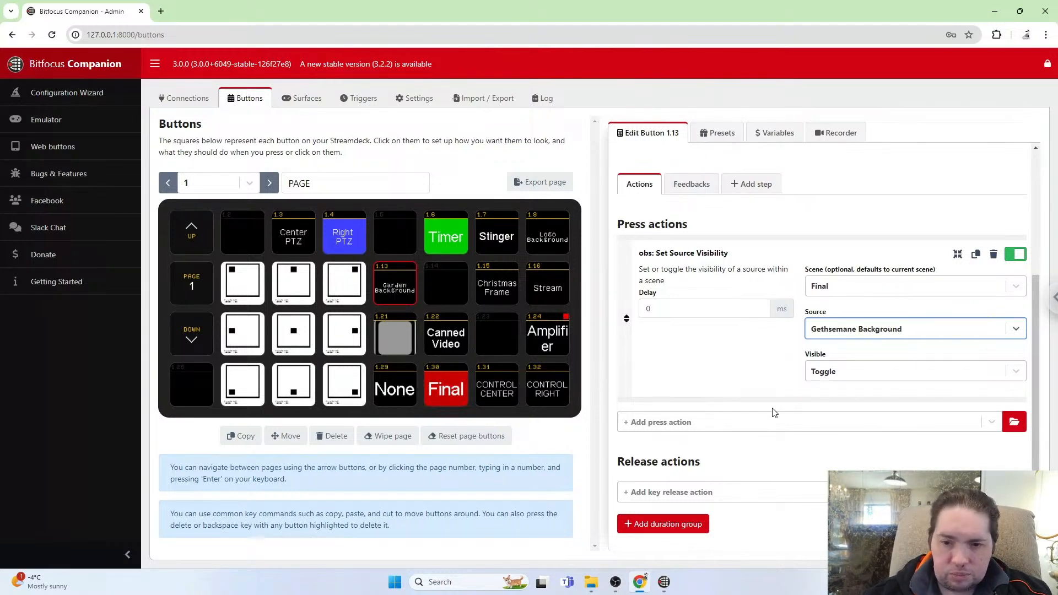
Add an obs: Source Visible in Program feedback to the Garden Background button.
{"action": "left_click", "coordinate": [699, 187]}
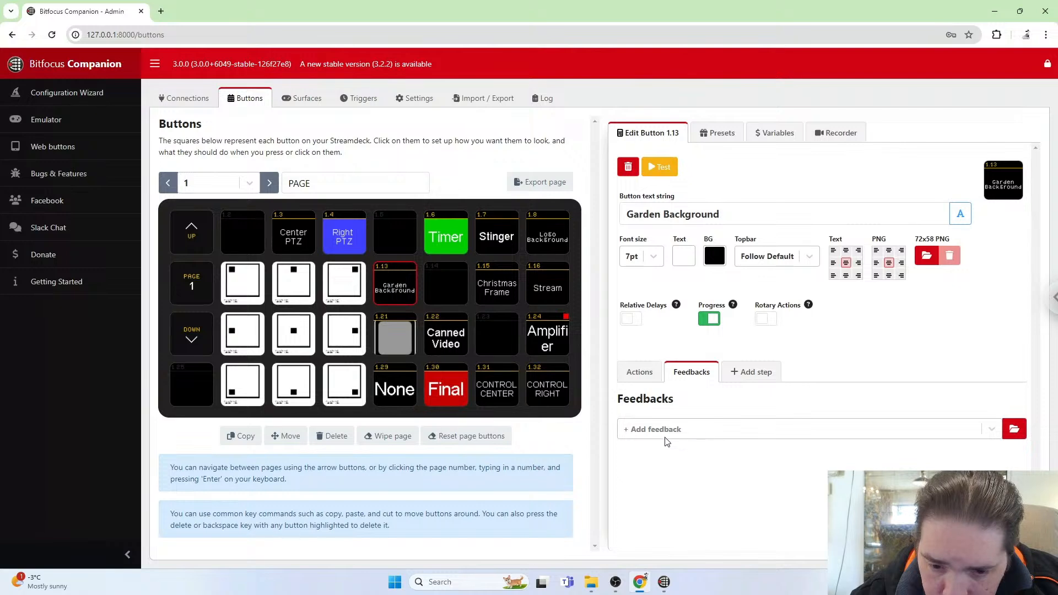
{"action": "left_click", "coordinate": [706, 439]}
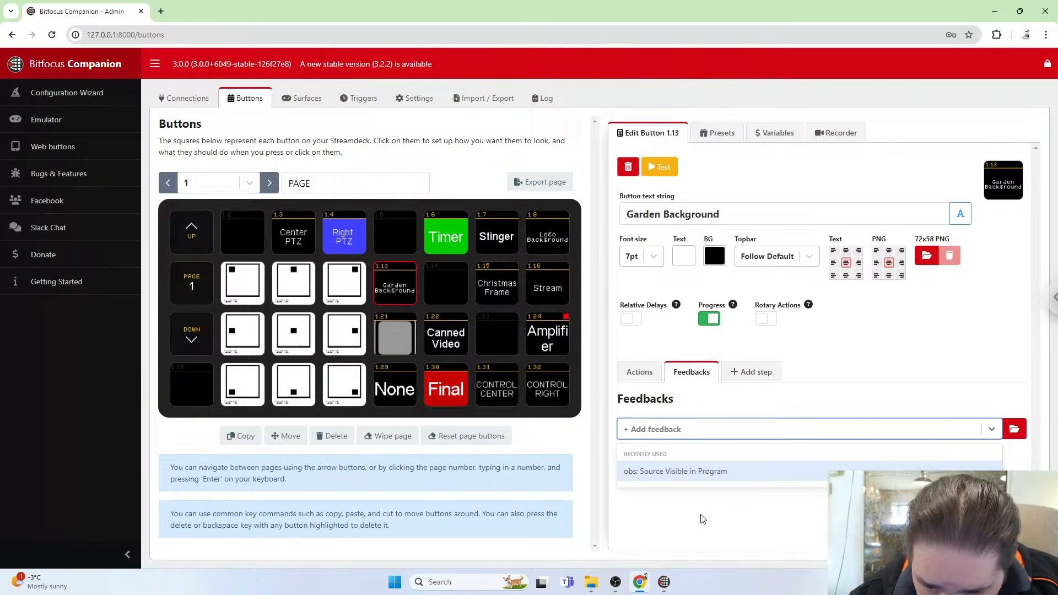
{"action": "left_click", "coordinate": [734, 475]}
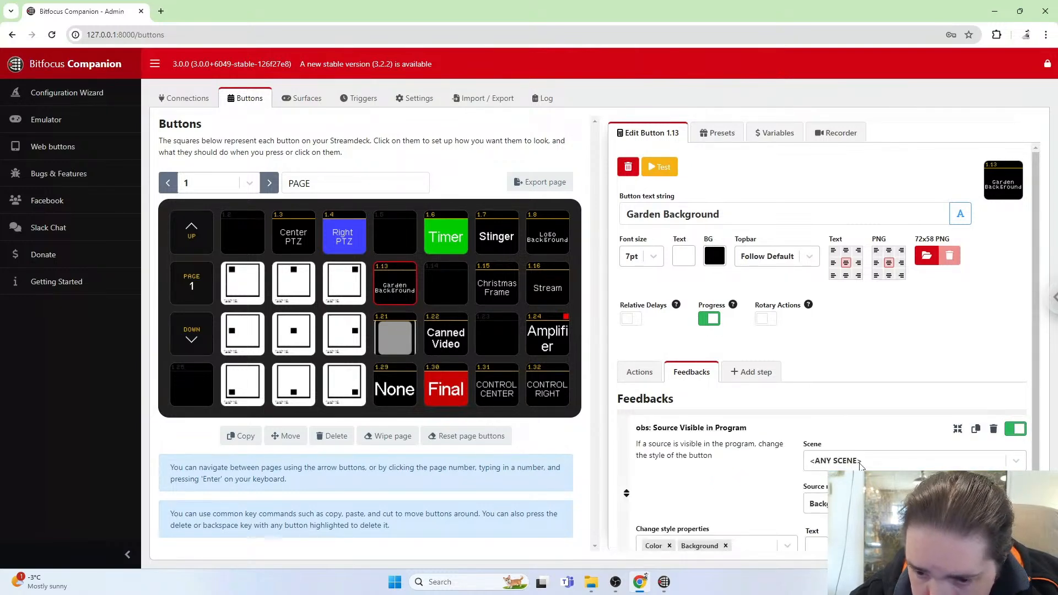
Set the feedback's scene to Final and its source name to Gethsemane Background.
{"action": "left_click", "coordinate": [887, 460]}
{"action": "scroll", "coordinate": [888, 462], "scroll_direction": "down", "scroll_amount": 1}
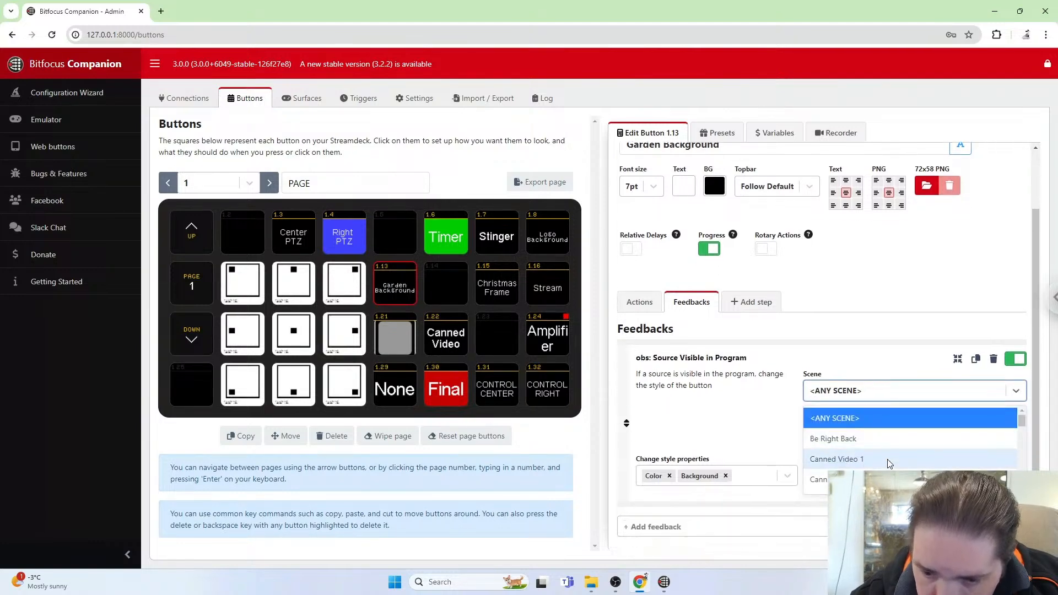
{"action": "scroll", "coordinate": [882, 455], "scroll_direction": "down", "scroll_amount": 4}
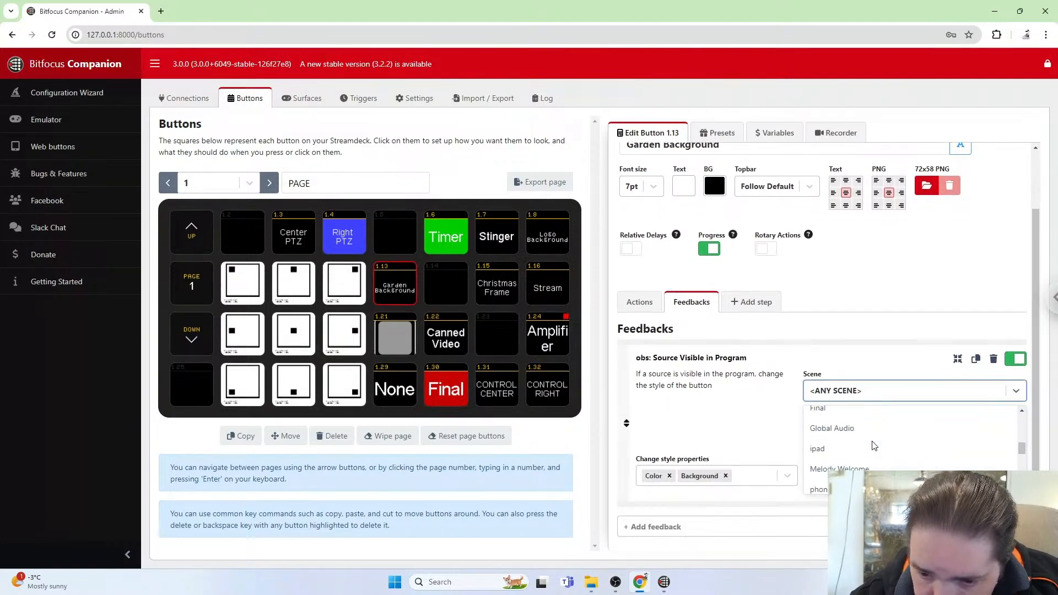
{"action": "scroll", "coordinate": [872, 445], "scroll_direction": "down", "scroll_amount": 3}
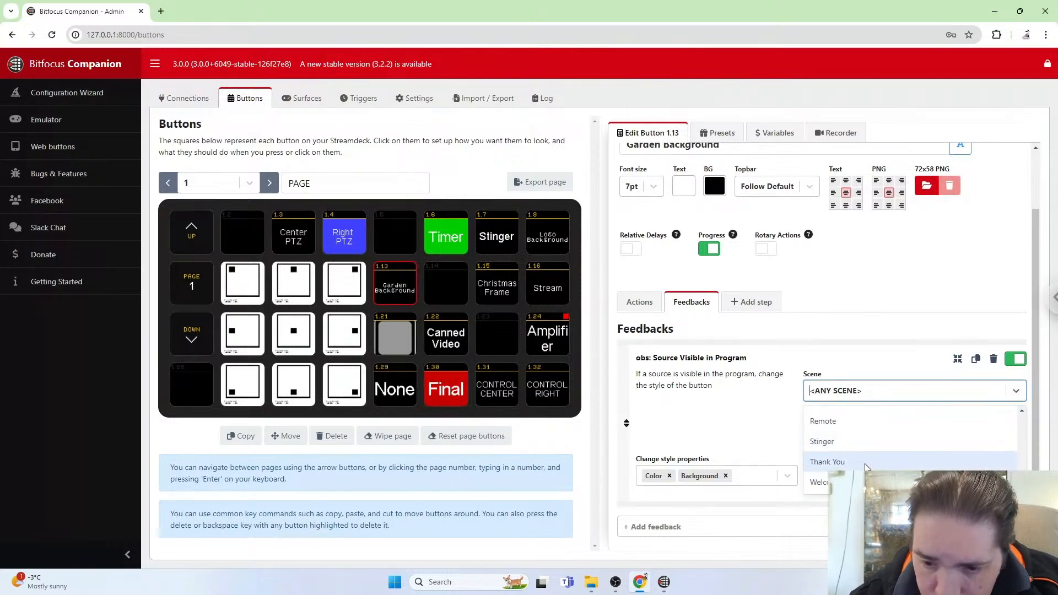
{"action": "scroll", "coordinate": [861, 466], "scroll_direction": "up", "scroll_amount": 4}
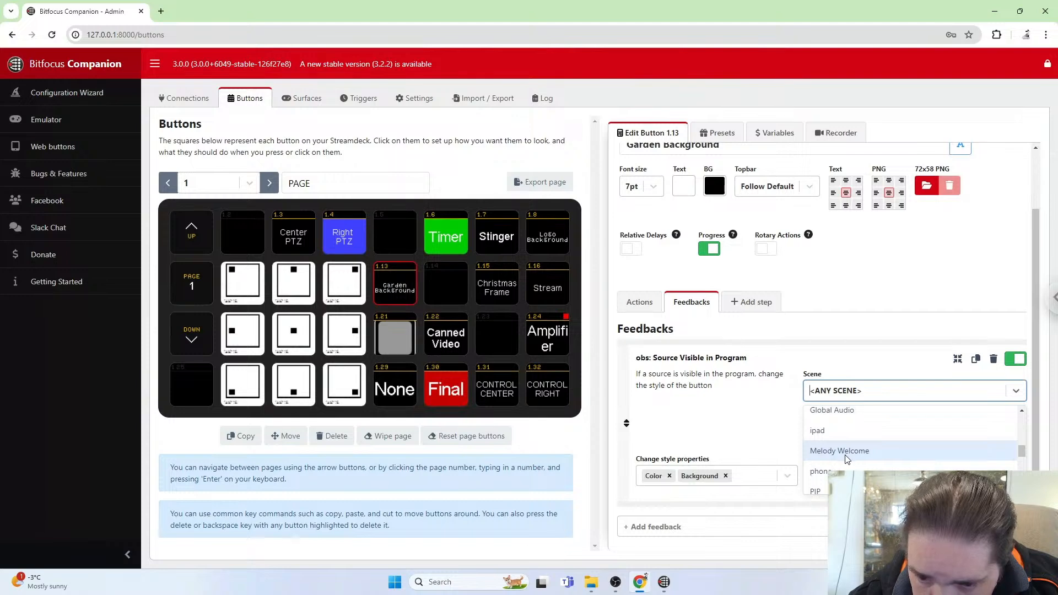
{"action": "scroll", "coordinate": [846, 459], "scroll_direction": "down", "scroll_amount": 3}
{"action": "type", "text": "f"}
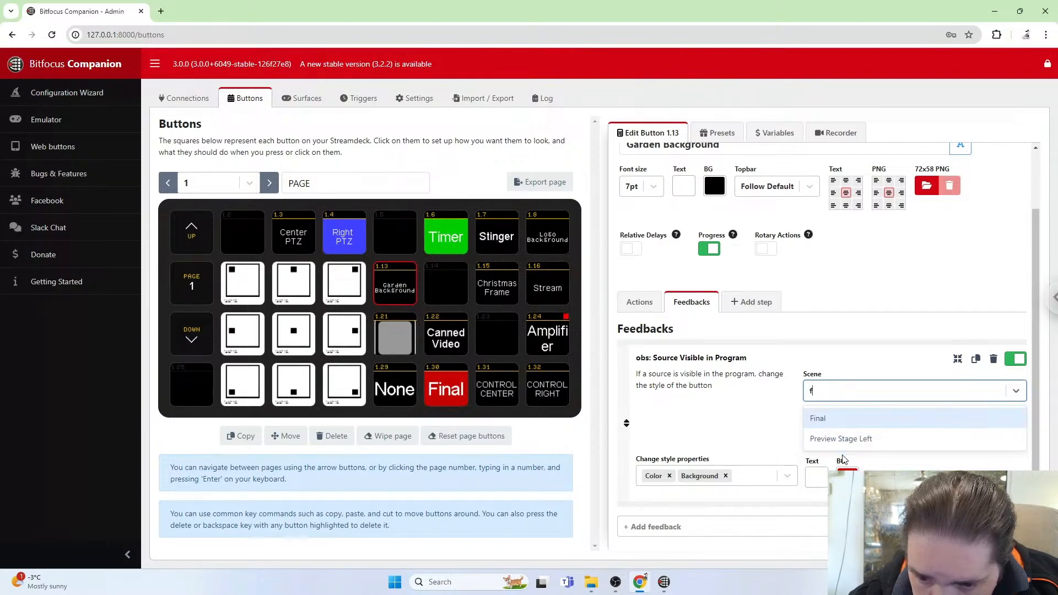
{"action": "left_click", "coordinate": [826, 424]}
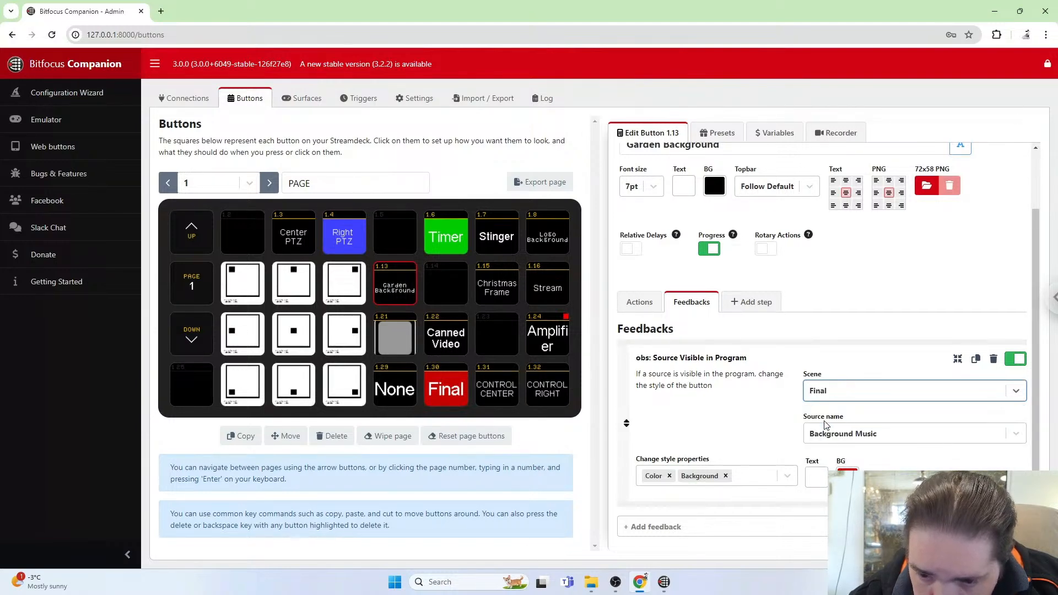
{"action": "left_click", "coordinate": [893, 437]}
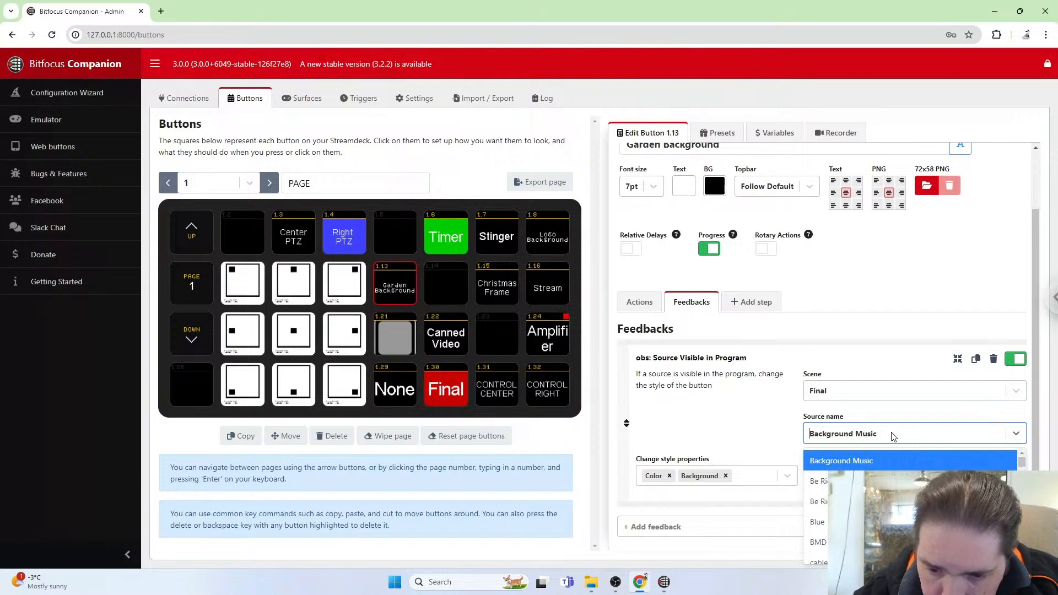
{"action": "type", "text": "ge"}
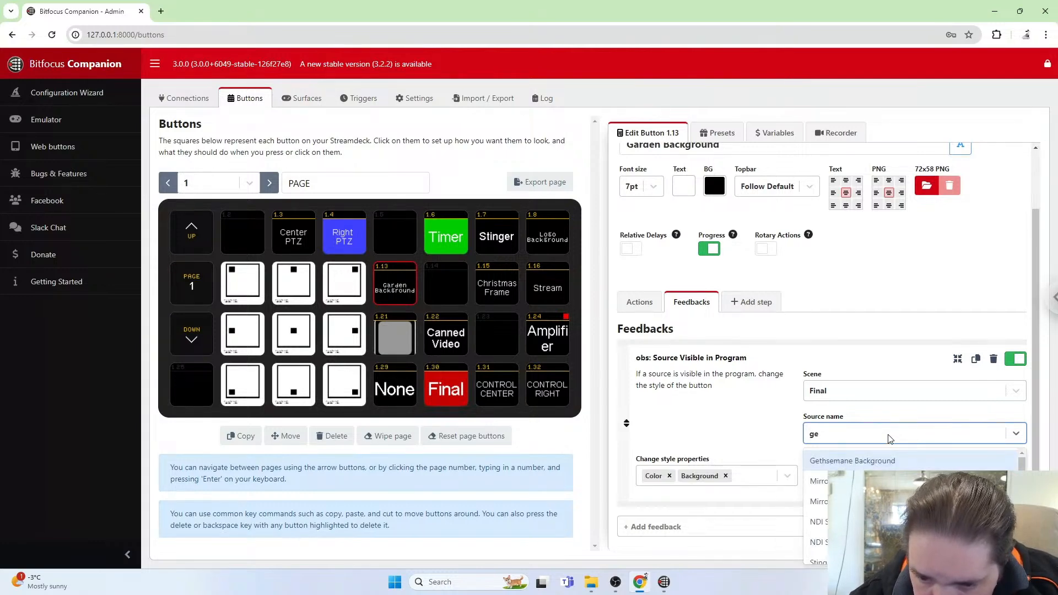
{"action": "left_click", "coordinate": [881, 460]}
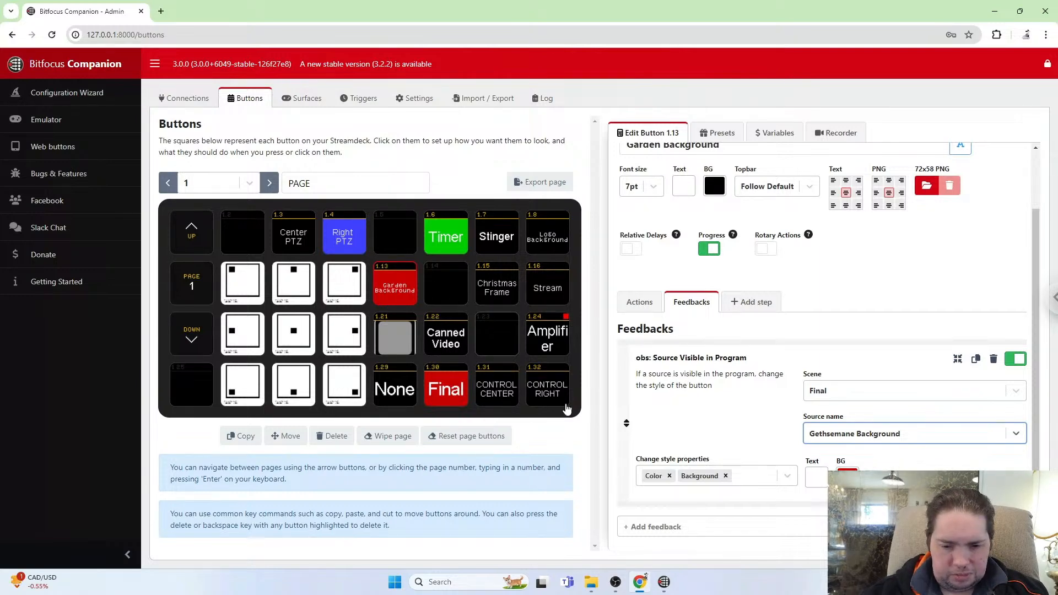
Test the Garden Background button by toggling the source off and on while checking the OBS preview.
{"action": "left_click", "coordinate": [616, 582]}
{"action": "key", "text": "alt+Tab"}
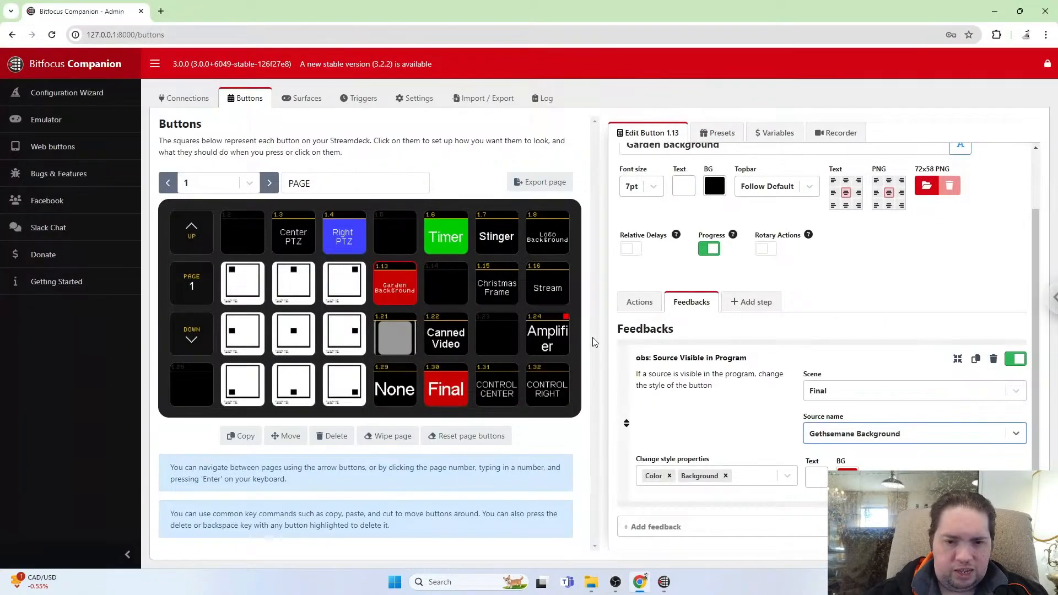
{"action": "key", "text": "shift"}
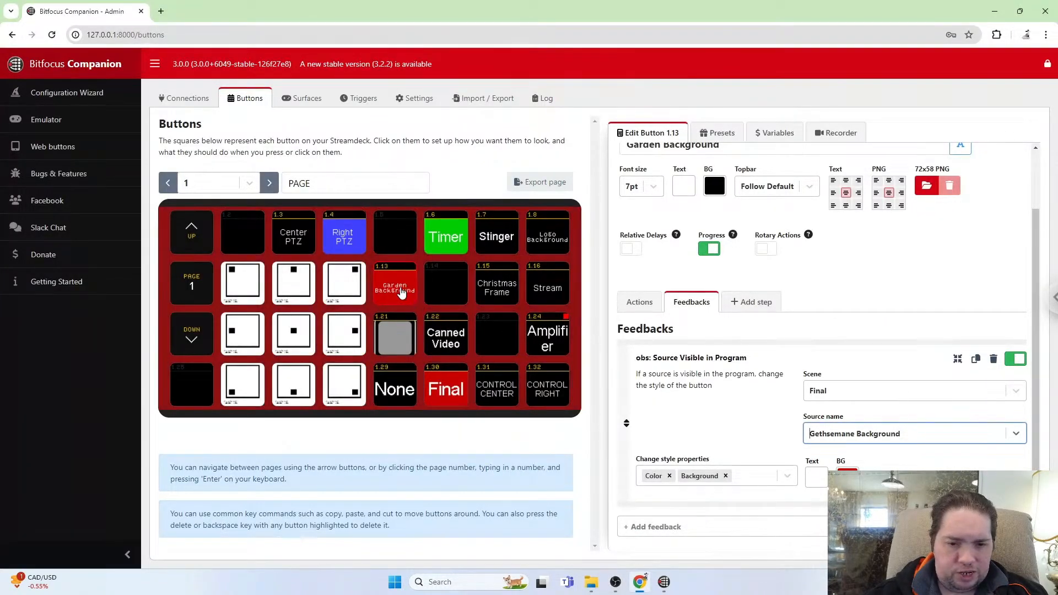
{"action": "left_click", "coordinate": [396, 291], "text": "shift"}
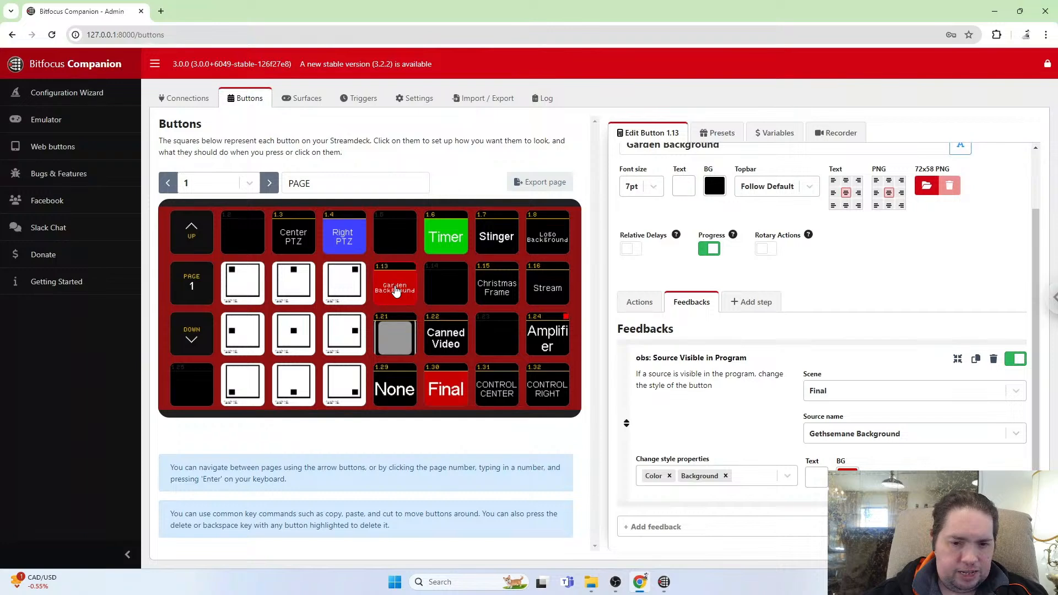
{"action": "key", "text": "alt+Tab"}
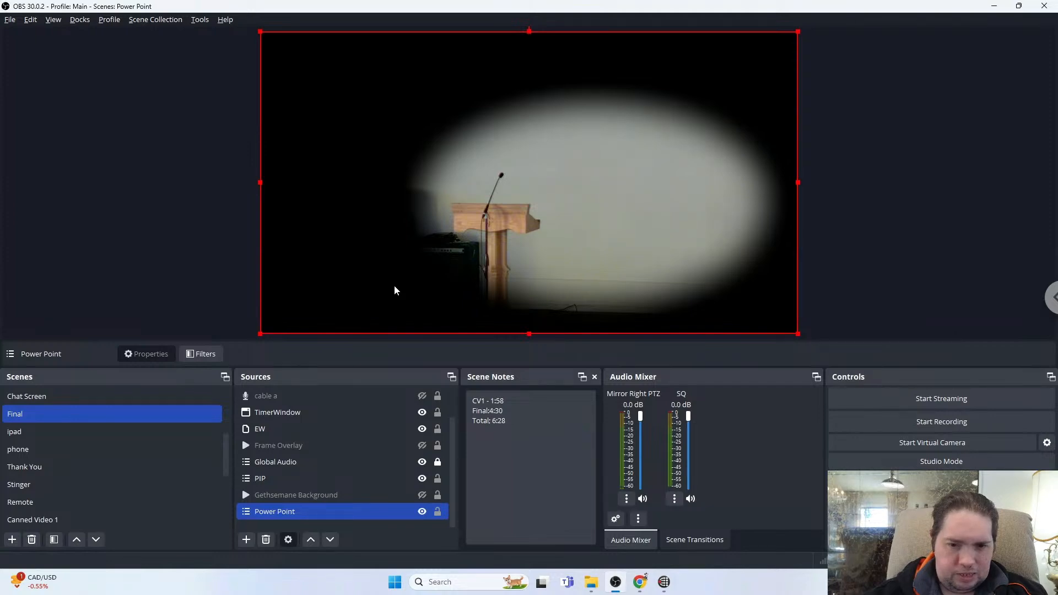
{"action": "key", "text": "alt+Tab"}
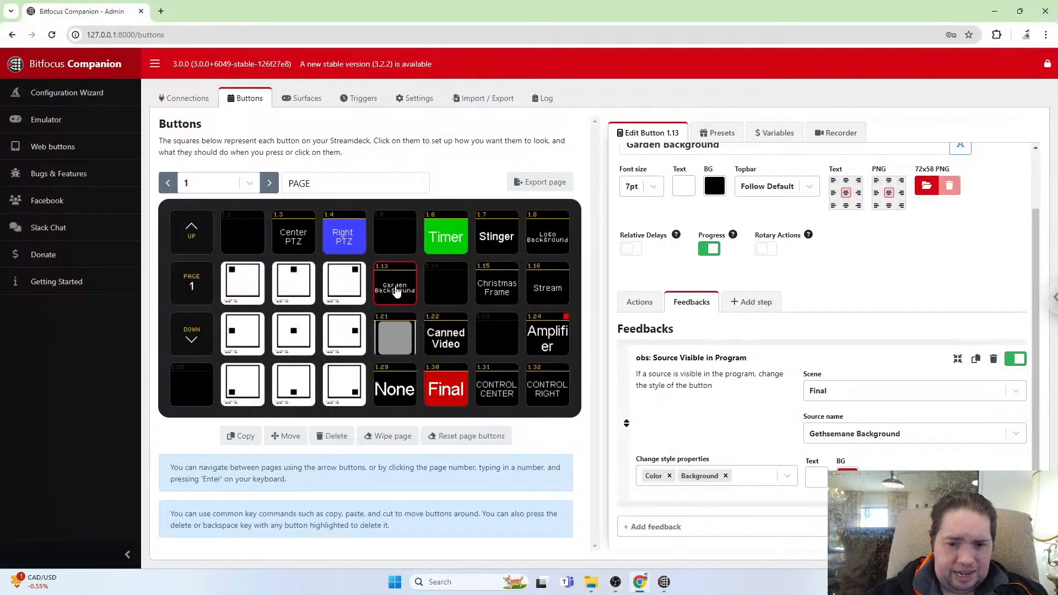
{"action": "key", "text": "shift"}
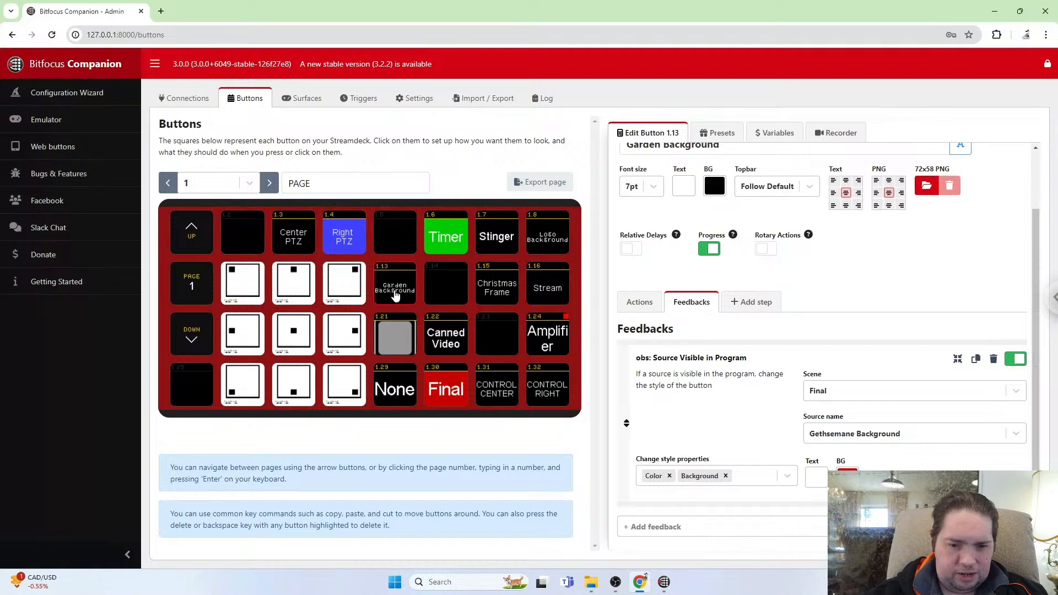
{"action": "left_click", "coordinate": [394, 295]}
{"action": "key", "text": "alt+Tab"}
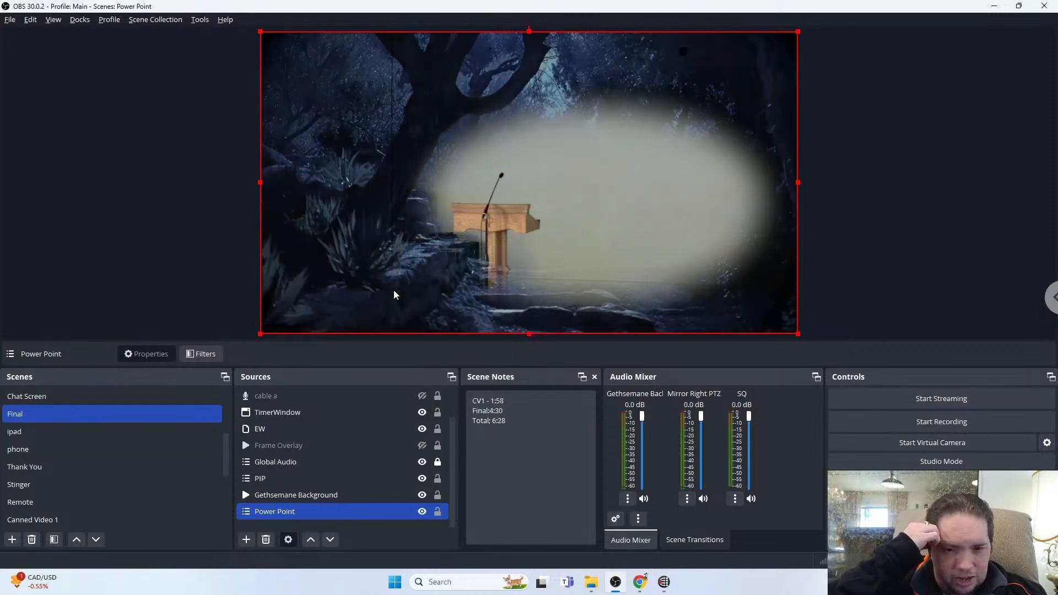
{"action": "key", "text": "alt+Tab"}
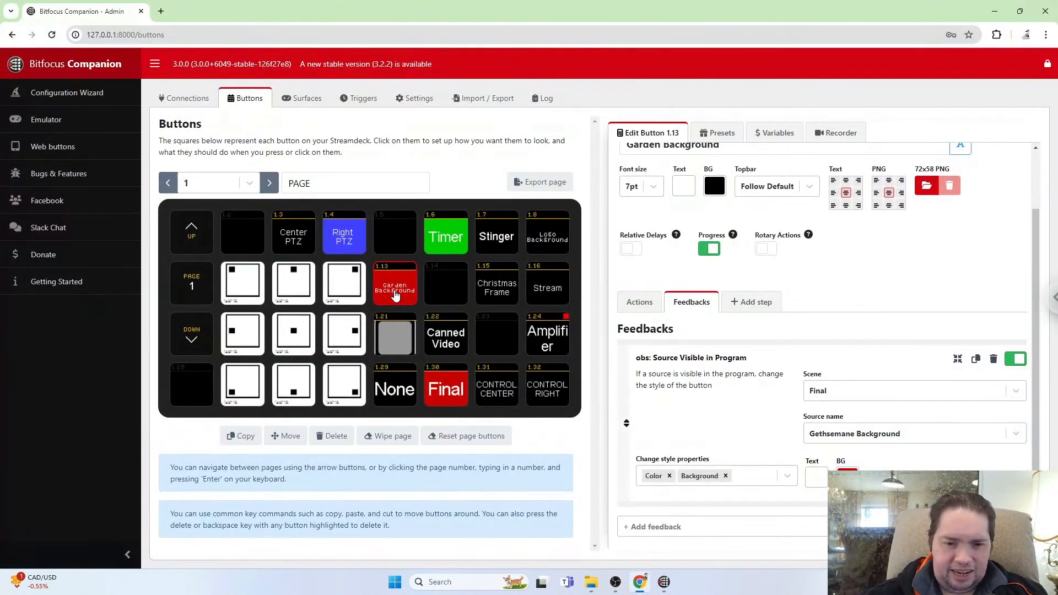
{"action": "key", "text": "alt+Tab"}
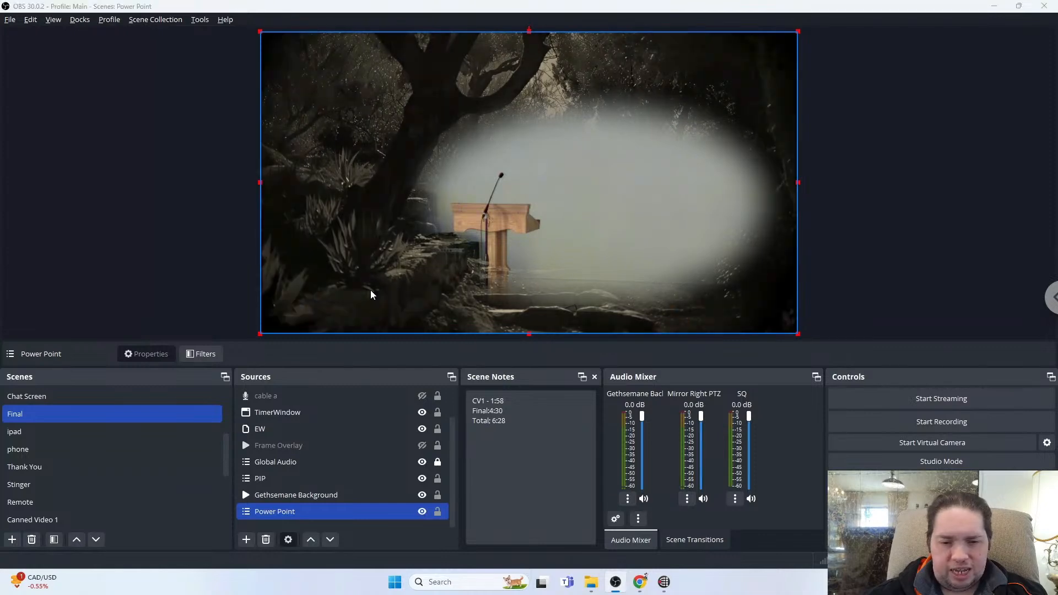
{"action": "key", "text": "alt+Tab"}
{"action": "key", "text": "shift"}
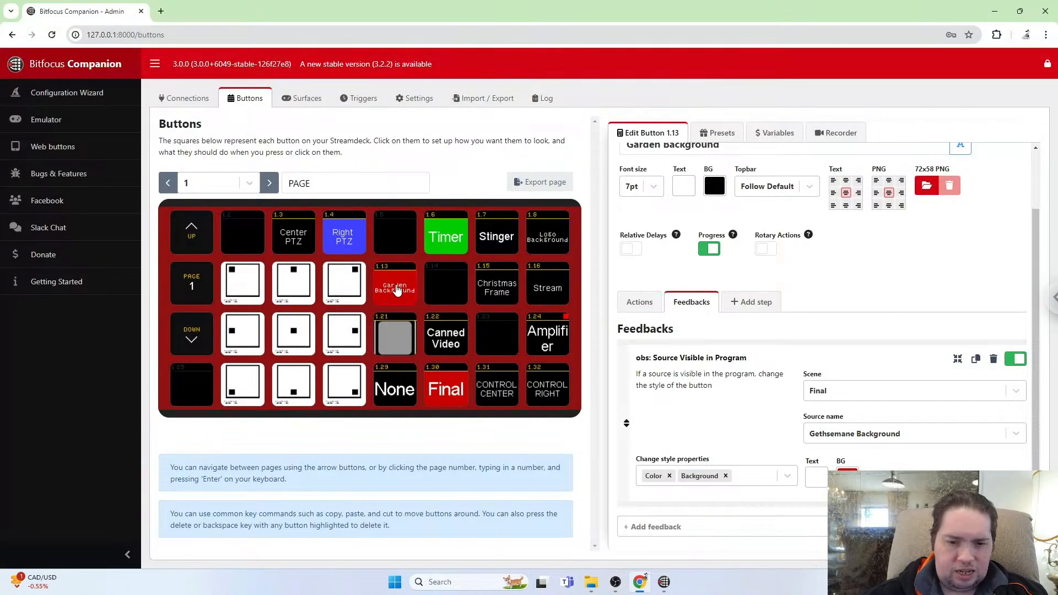
{"action": "key", "text": "alt+Tab"}
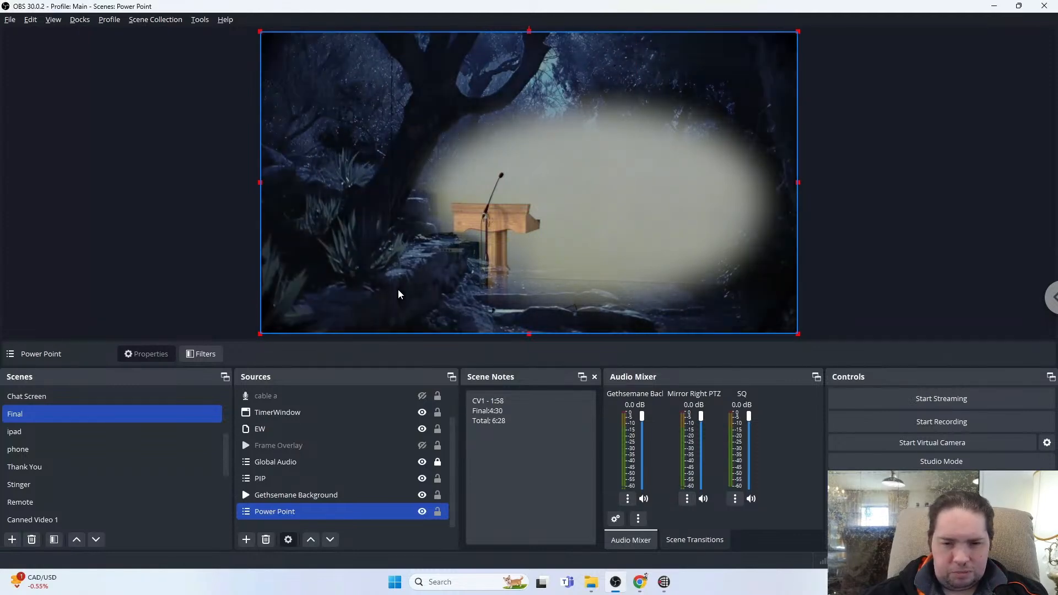
{"action": "key", "text": "alt+Tab"}
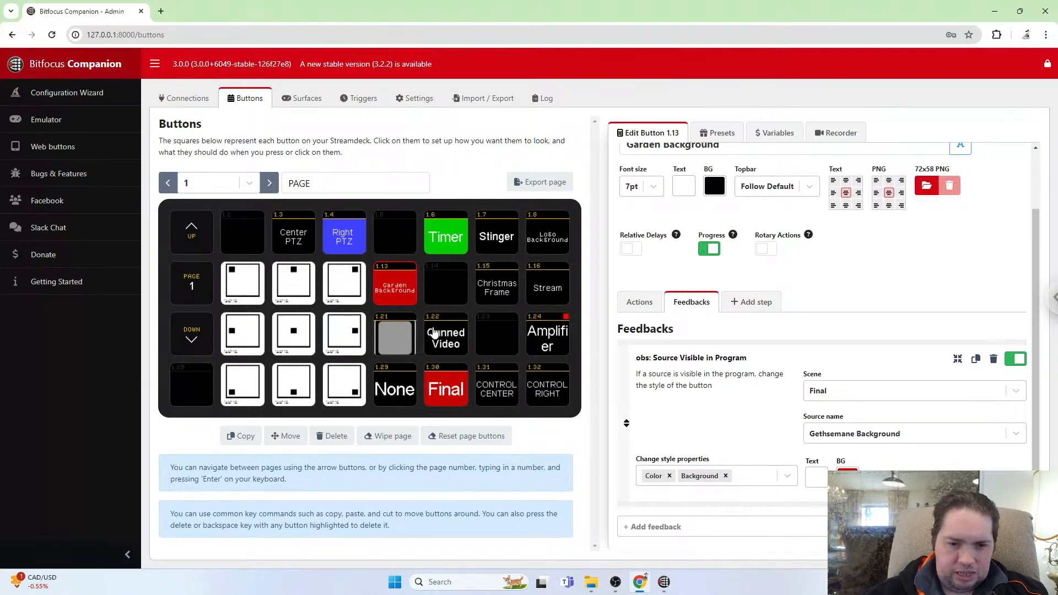
Create a new button in the empty slot beside Garden Background and label it Gethsemane Mask.
{"action": "left_click", "coordinate": [445, 288]}
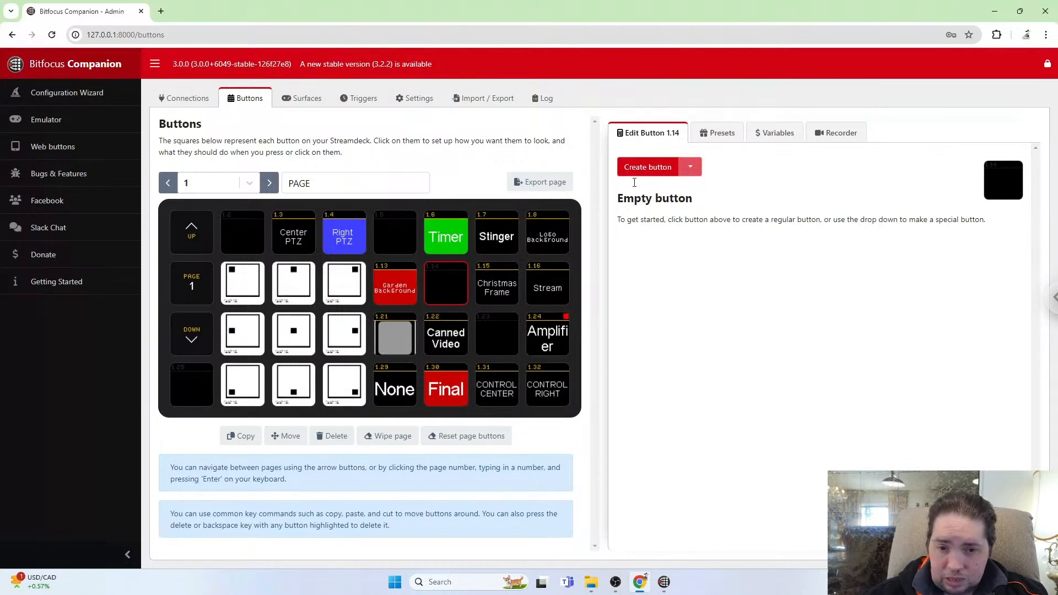
{"action": "left_click", "coordinate": [648, 167]}
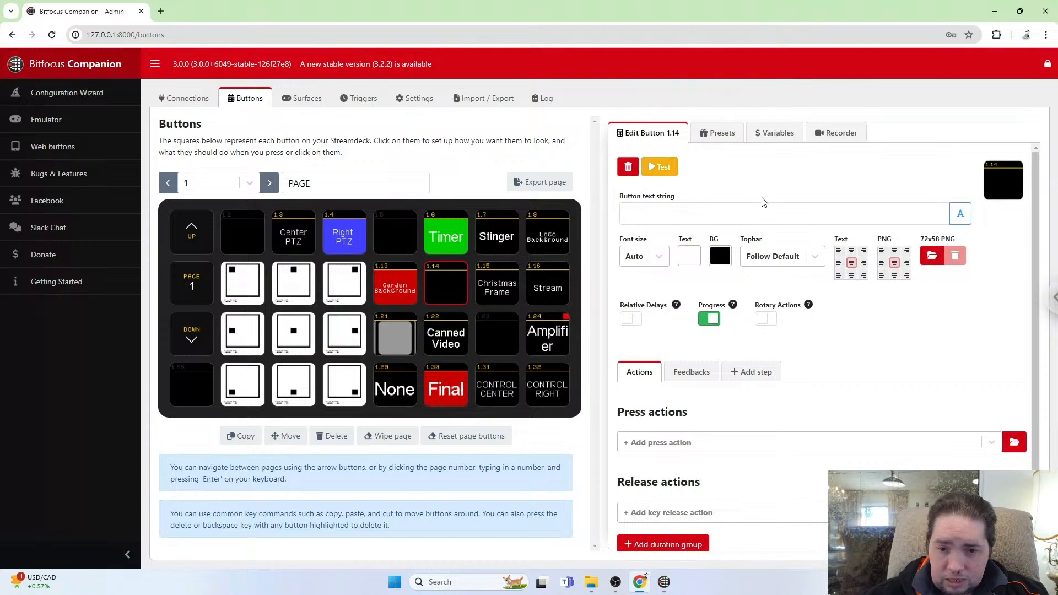
{"action": "left_click", "coordinate": [658, 211]}
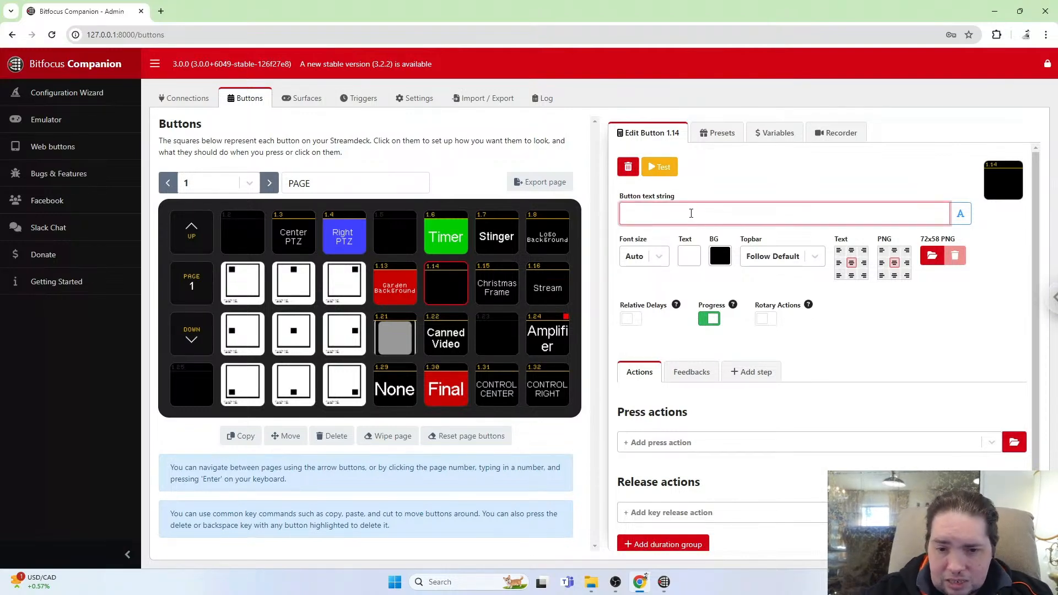
{"action": "type", "text": "Get"}
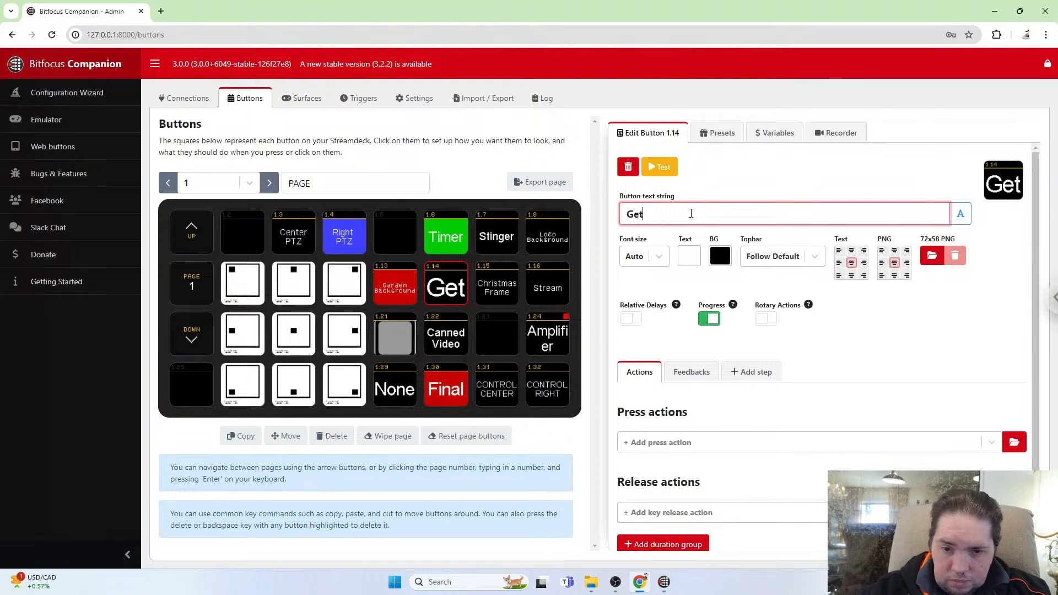
{"action": "type", "text": "hs"}
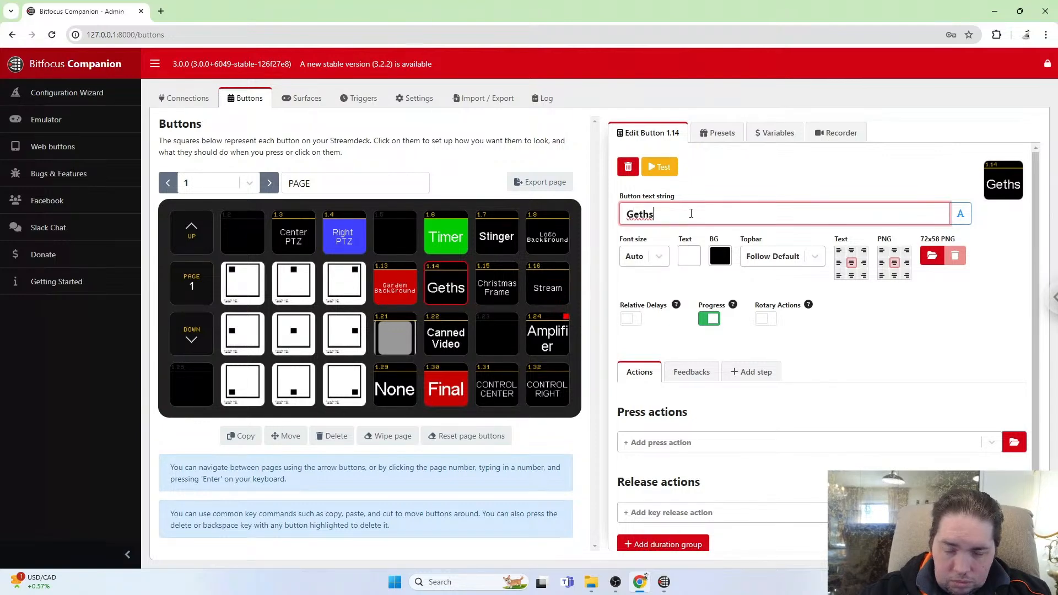
{"action": "type", "text": "emane"}
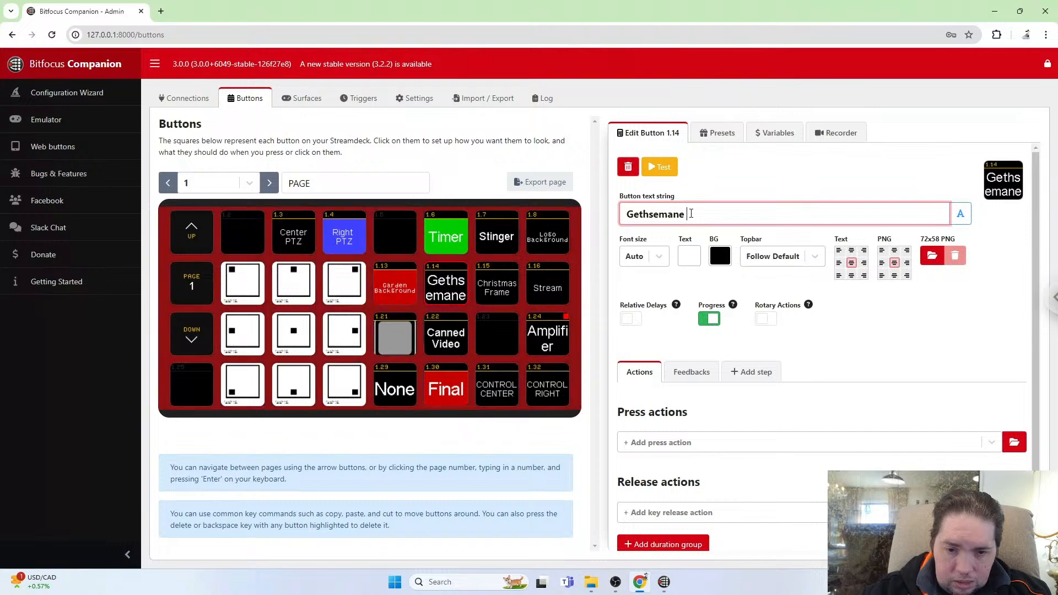
{"action": "type", "text": " Mask"}
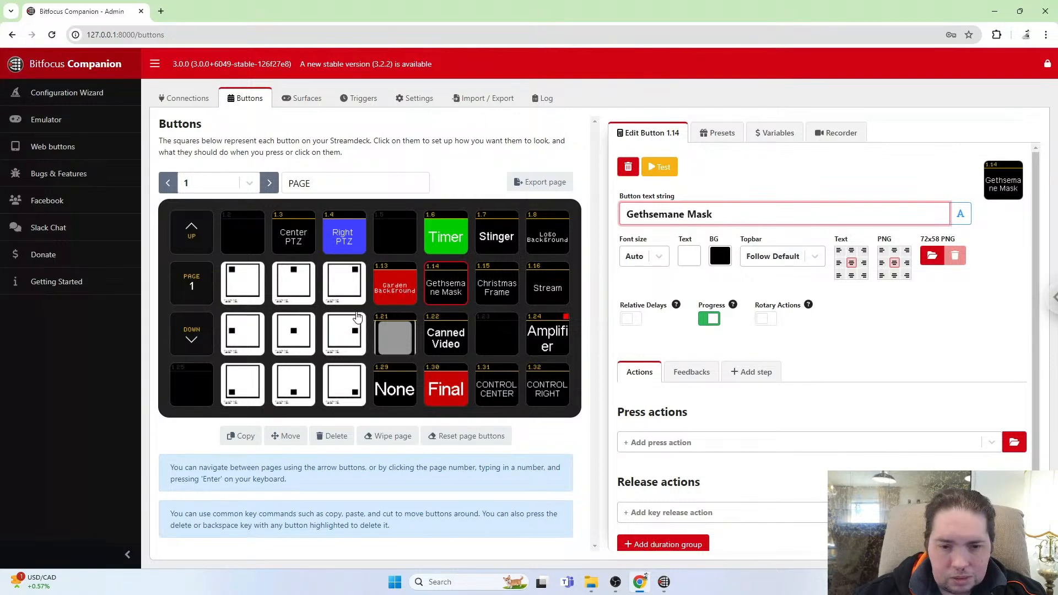
Shorten the Garden Background button's text to Background.
{"action": "left_click", "coordinate": [410, 292]}
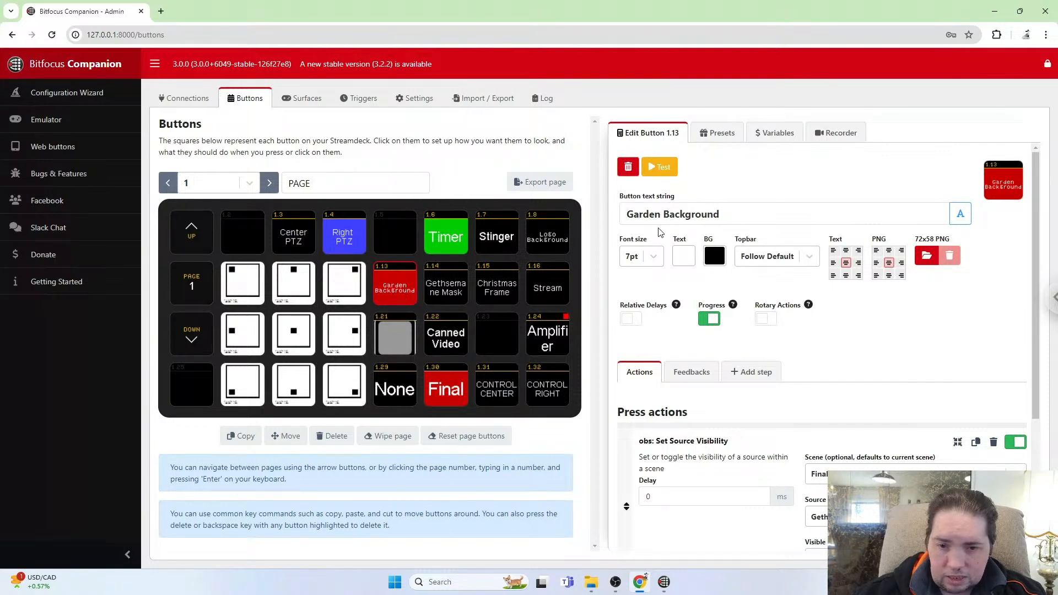
{"action": "left_click", "coordinate": [661, 214]}
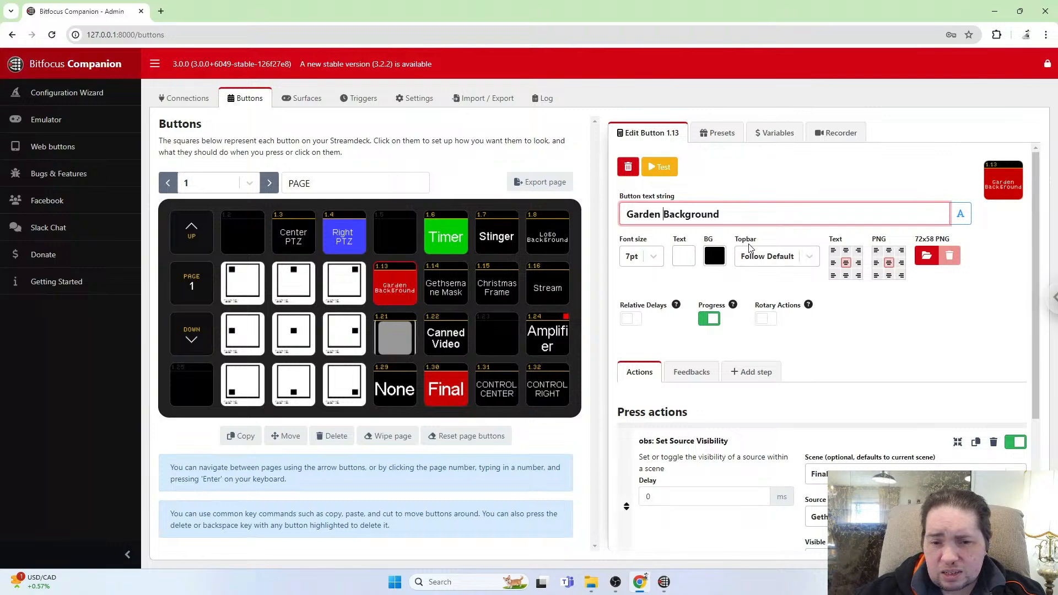
{"action": "key", "text": "BackSpace"}
{"action": "key", "text": "BackSpace"}
{"action": "key", "text": "BackSpace"}
{"action": "key", "text": "BackSpace"}
{"action": "key", "text": "BackSpace"}
{"action": "key", "text": "BackSpace"}
{"action": "key", "text": "BackSpace"}
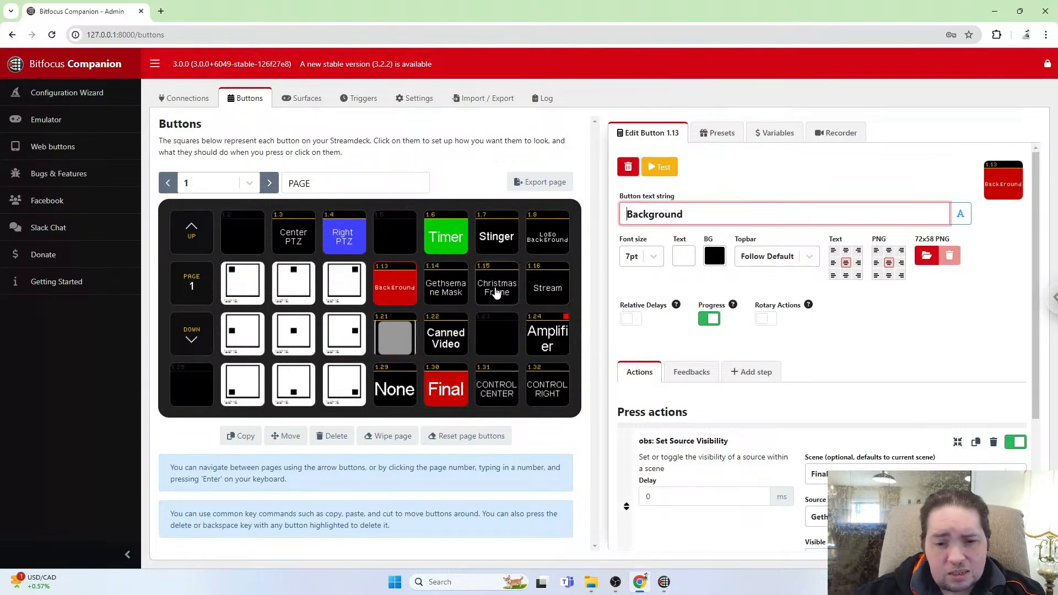
Shorten the Gethsemane Mask button's text to Mask.
{"action": "left_click", "coordinate": [443, 291]}
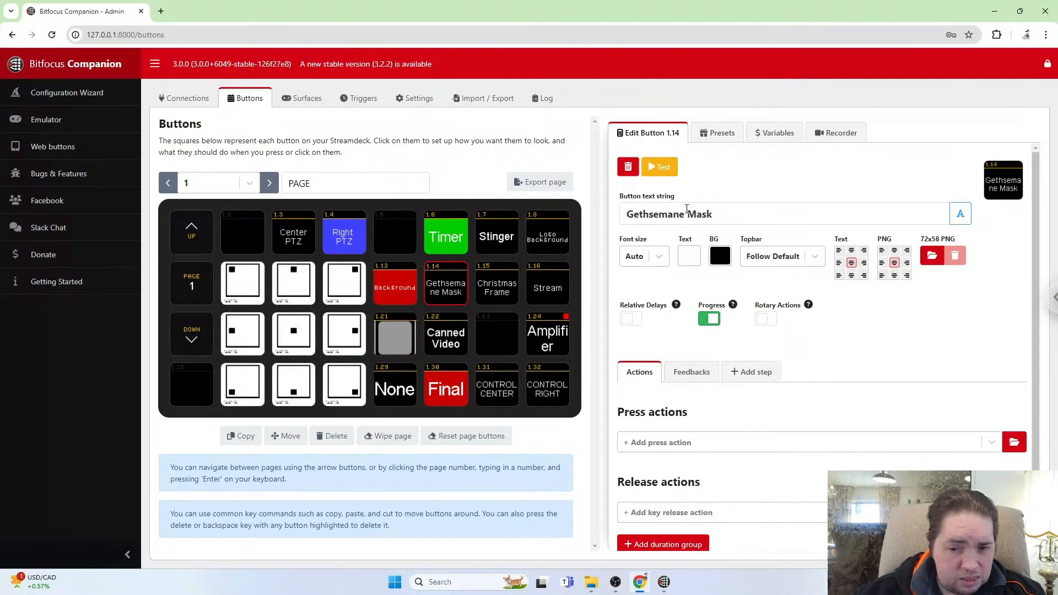
{"action": "left_click", "coordinate": [686, 213]}
{"action": "key", "text": "BackSpace"}
{"action": "key", "text": "BackSpace"}
{"action": "key", "text": "BackSpace"}
{"action": "key", "text": "BackSpace"}
{"action": "key", "text": "BackSpace"}
{"action": "key", "text": "BackSpace"}
{"action": "key", "text": "BackSpace"}
{"action": "key", "text": "BackSpace"}
{"action": "key", "text": "BackSpace"}
{"action": "key", "text": "BackSpace"}
{"action": "key", "text": "BackSpace"}
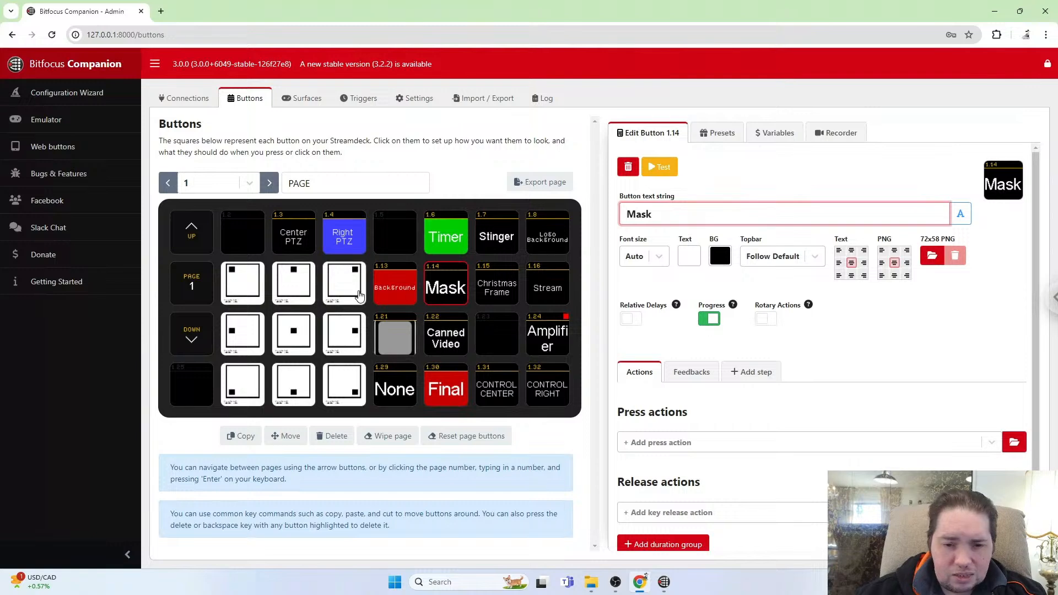
Set the Background button's font size to Auto.
{"action": "left_click", "coordinate": [398, 284]}
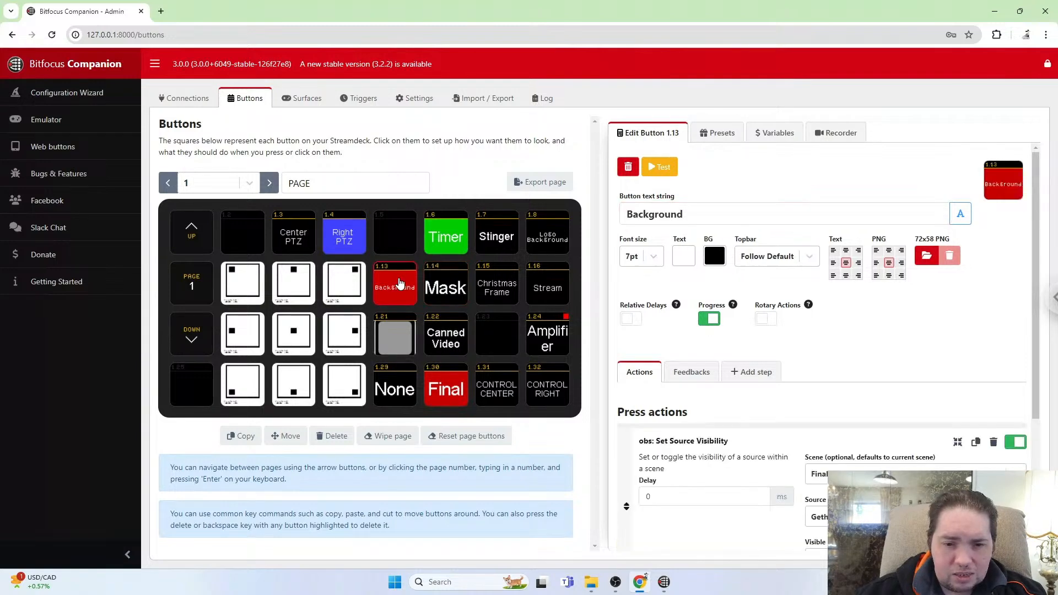
{"action": "left_click", "coordinate": [633, 259]}
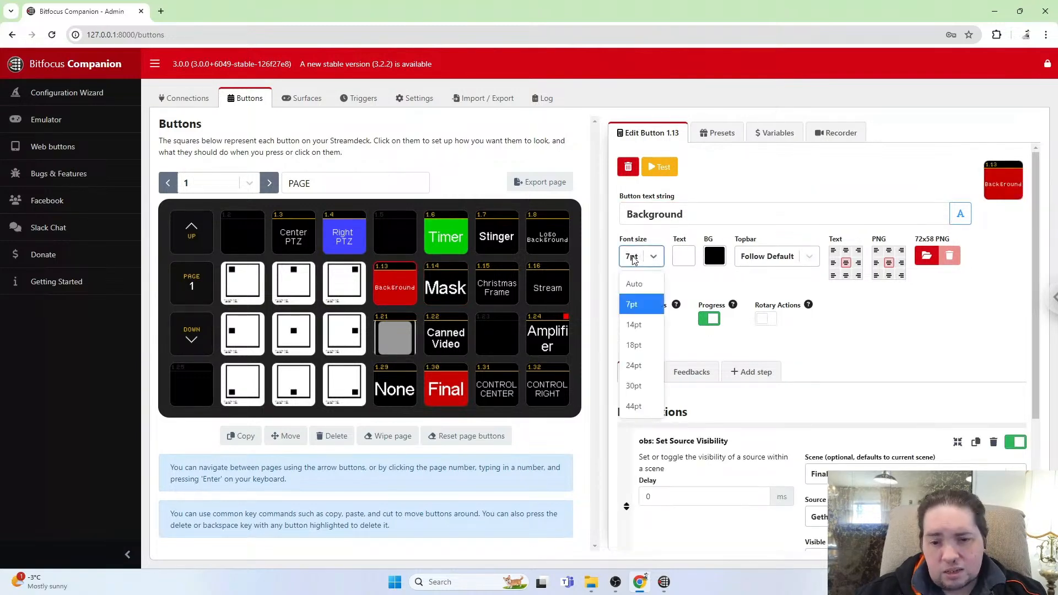
{"action": "left_click", "coordinate": [639, 285]}
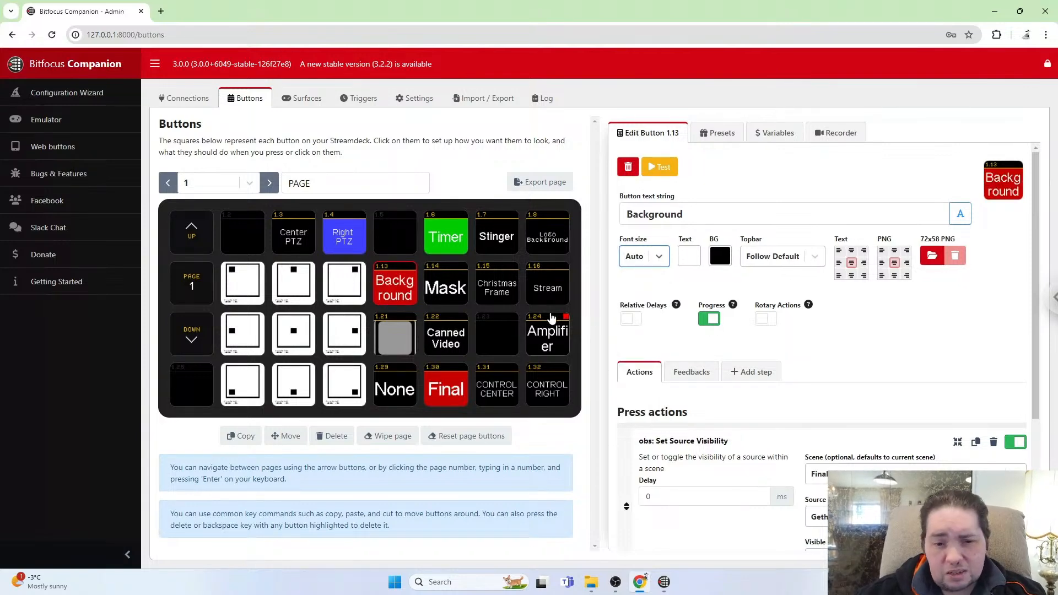
Add an obs: Set Source Filter Visibility press action to the Mask button.
{"action": "left_click", "coordinate": [446, 294]}
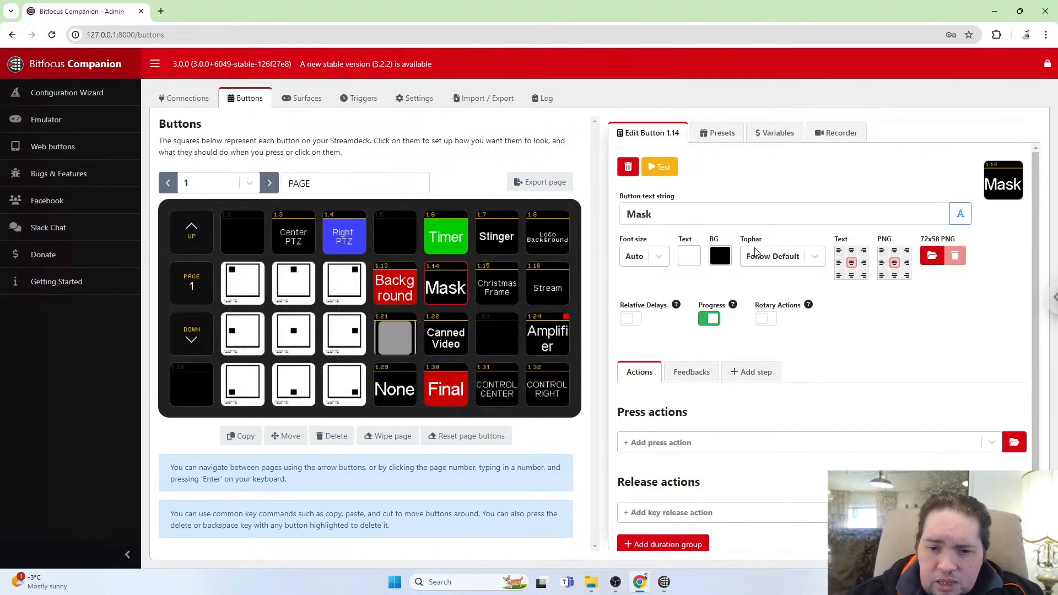
{"action": "left_click", "coordinate": [705, 448]}
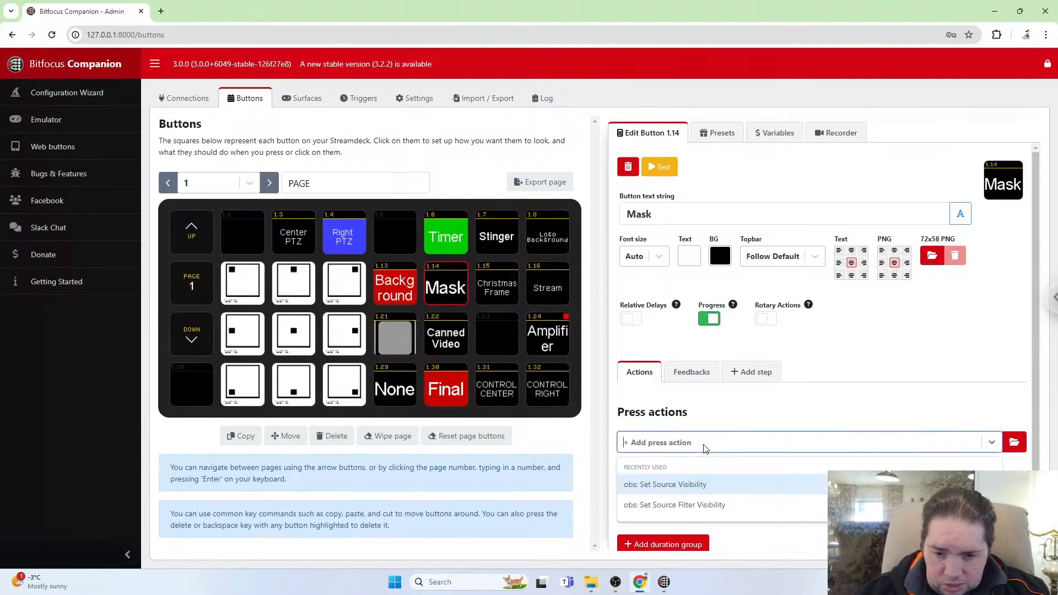
{"action": "type", "text": "f"}
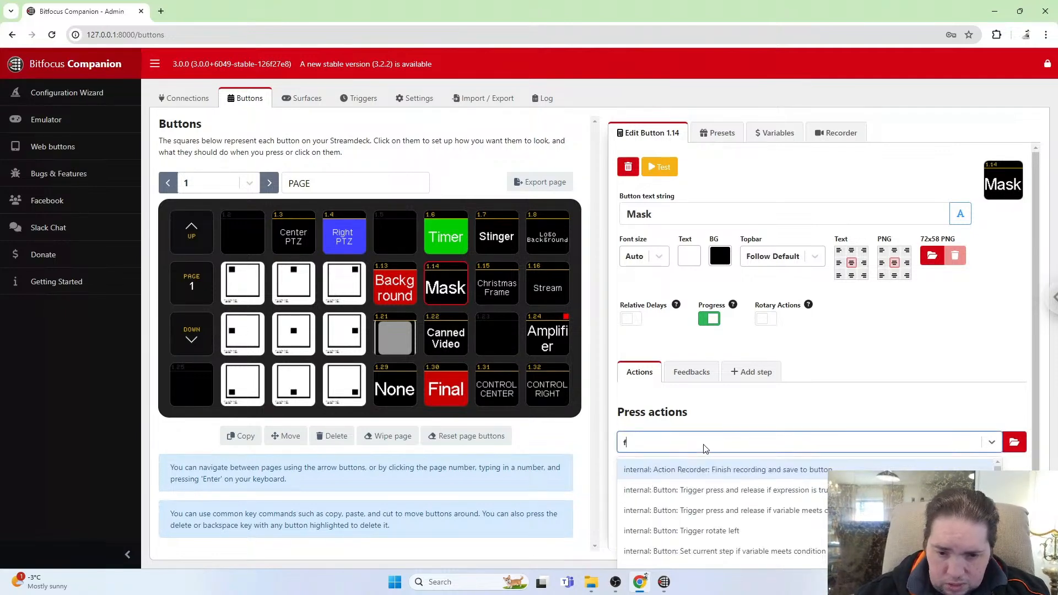
{"action": "type", "text": "ilt"}
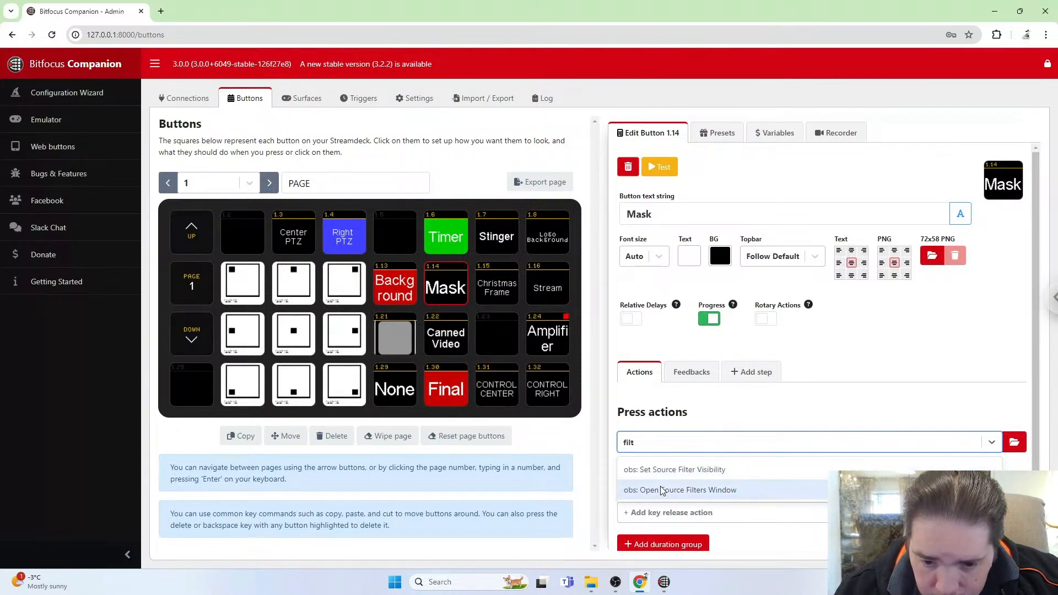
{"action": "left_click", "coordinate": [687, 470]}
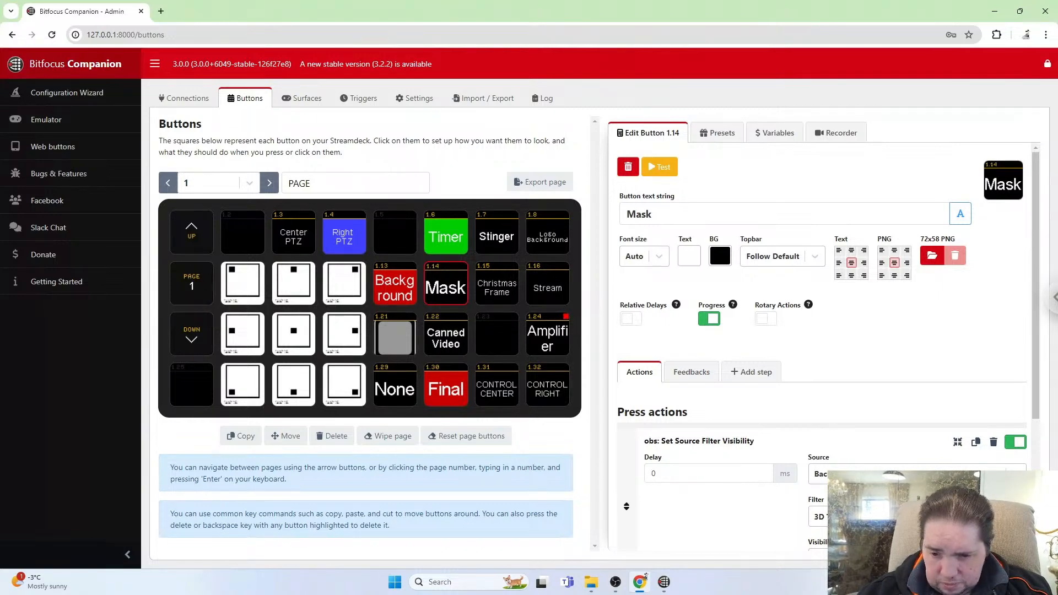
Set the filter visibility action's source to Gethsemane Background.
{"action": "left_click", "coordinate": [918, 475]}
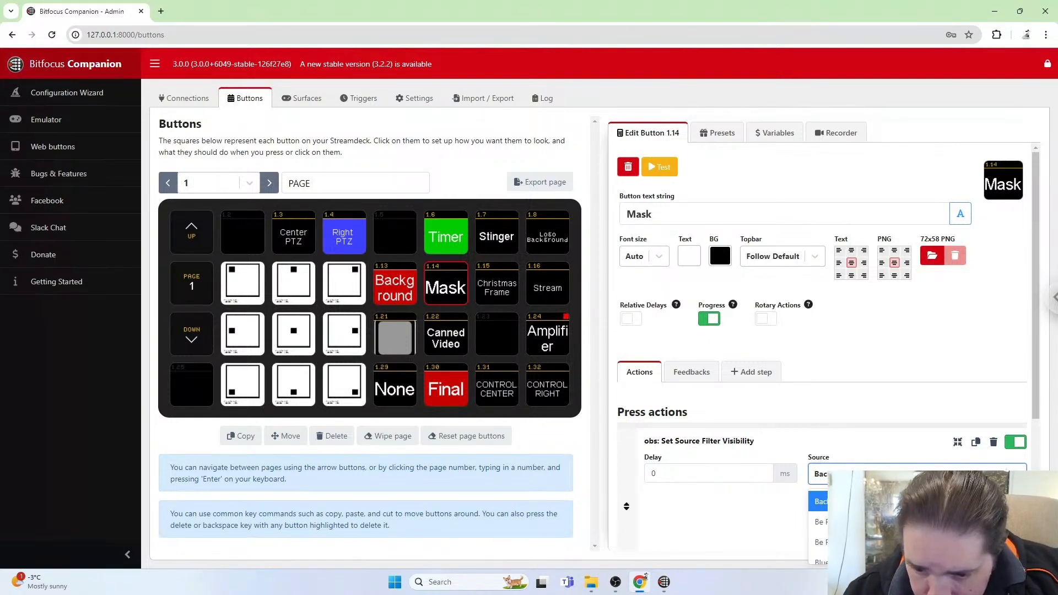
{"action": "scroll", "coordinate": [915, 438], "scroll_direction": "down", "scroll_amount": 2}
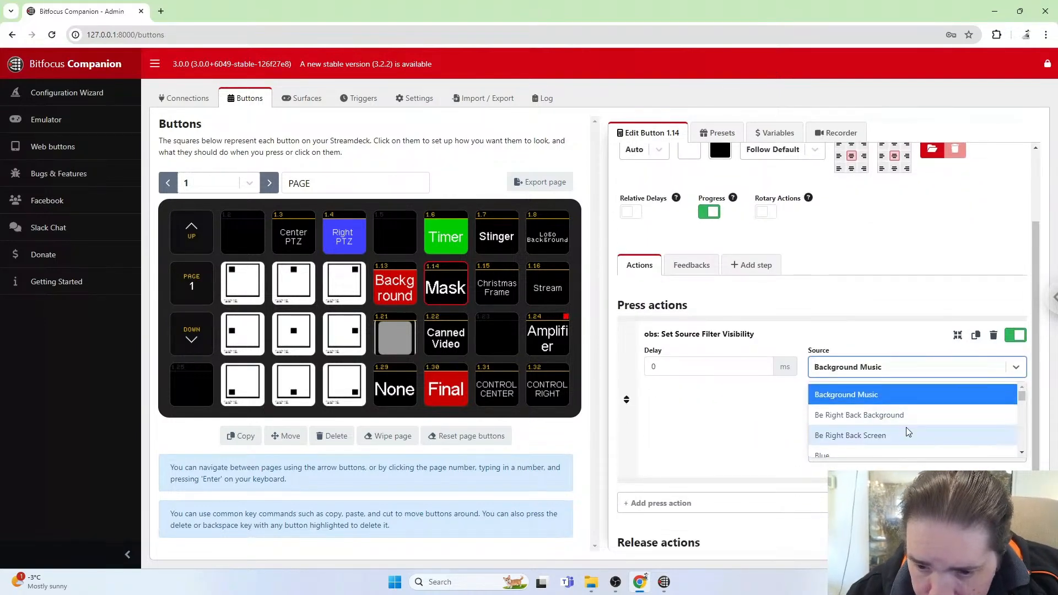
{"action": "scroll", "coordinate": [906, 427], "scroll_direction": "down", "scroll_amount": 2}
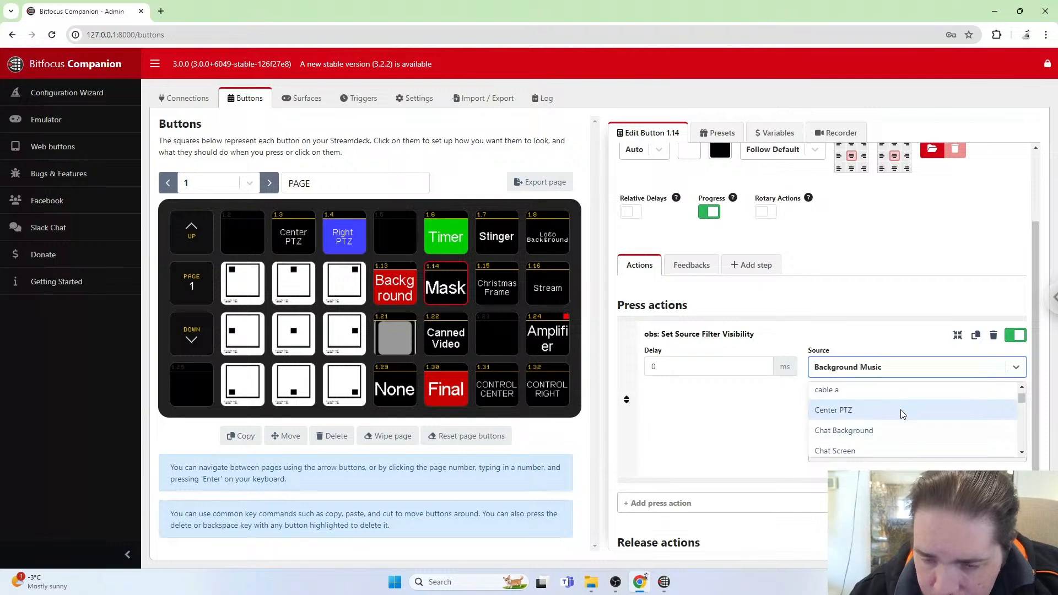
{"action": "left_click", "coordinate": [894, 364]}
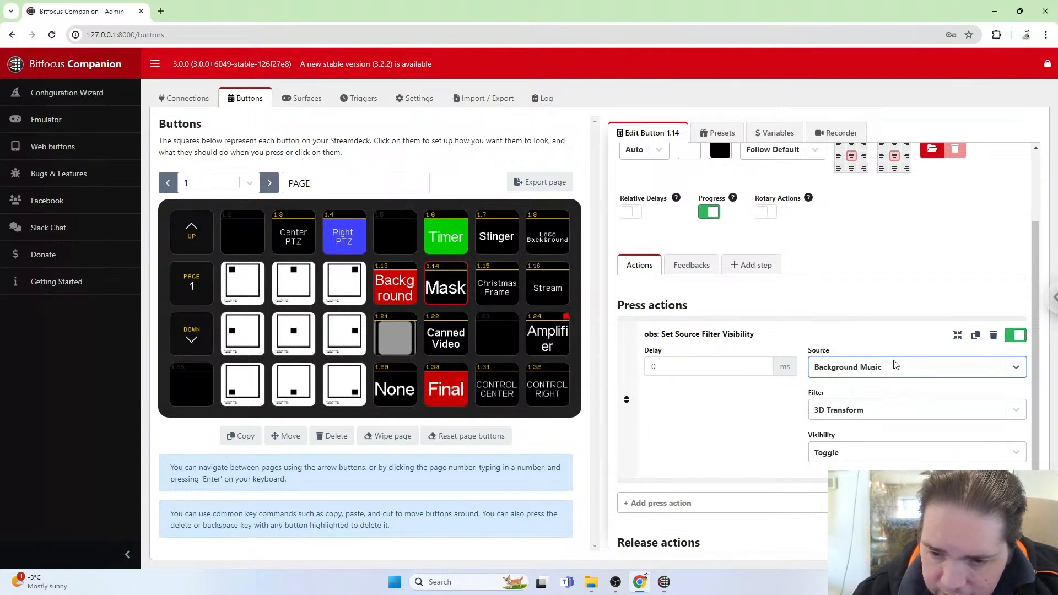
{"action": "type", "text": "get"}
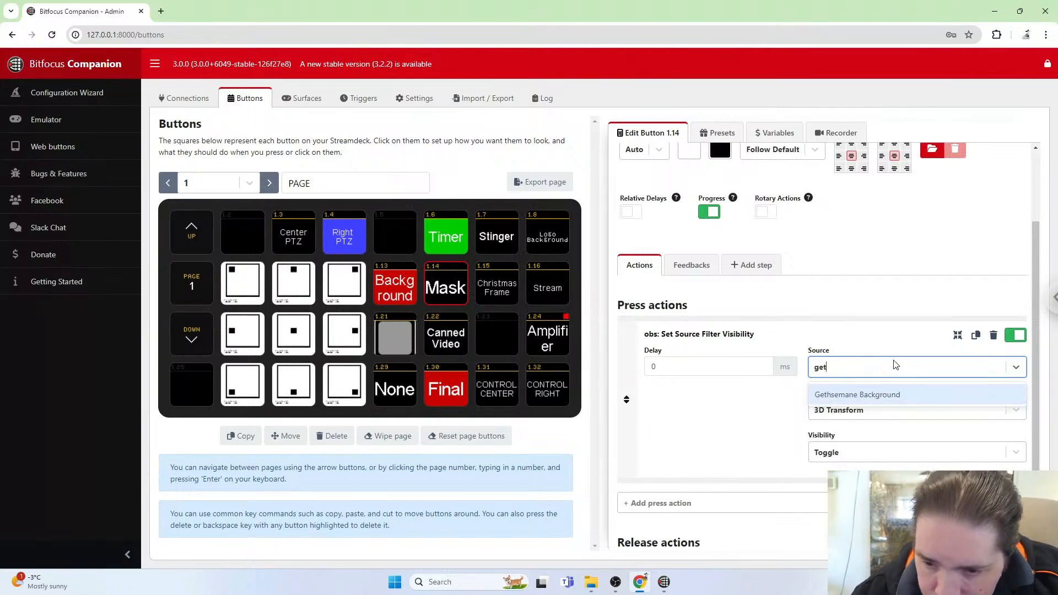
{"action": "left_click", "coordinate": [873, 396]}
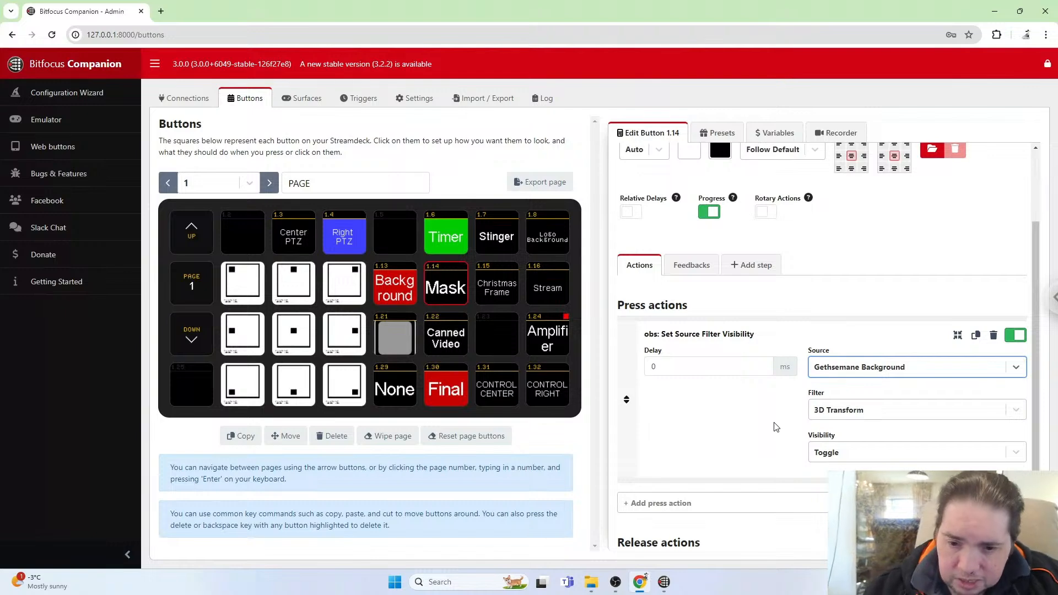
Review the Mask button's filter visibility action settings and button style.
{"action": "scroll", "coordinate": [775, 426], "scroll_direction": "down", "scroll_amount": 2}
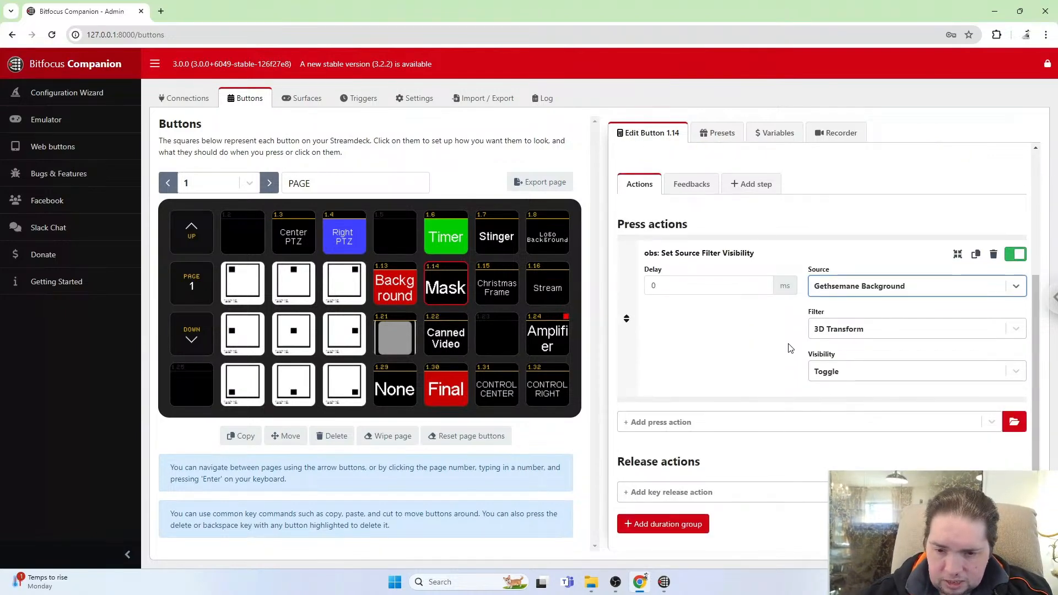
{"action": "scroll", "coordinate": [791, 346], "scroll_direction": "up", "scroll_amount": 3}
{"action": "scroll", "coordinate": [791, 346], "scroll_direction": "down", "scroll_amount": 3}
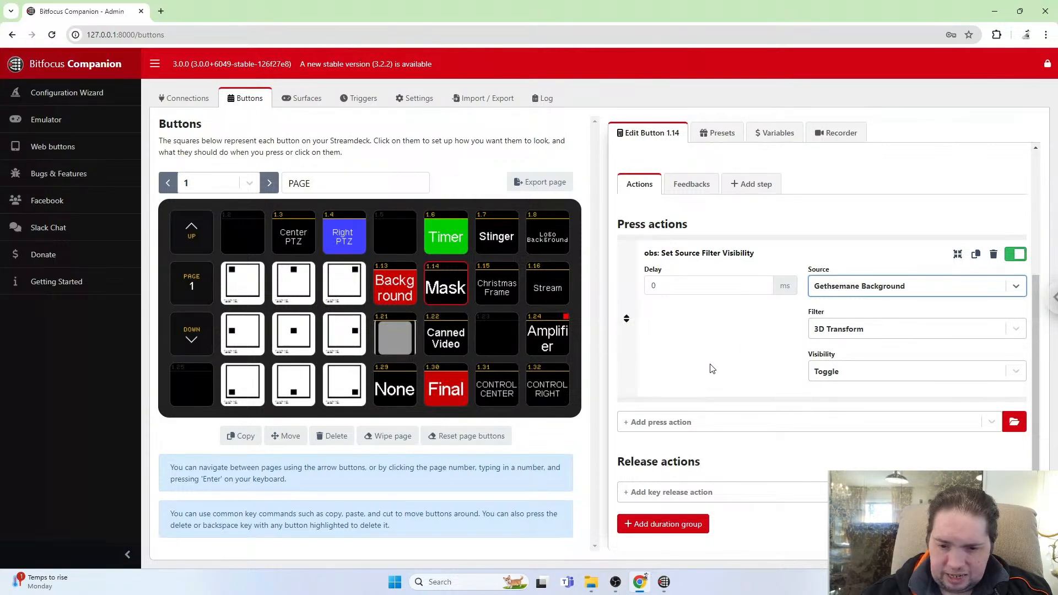
{"action": "scroll", "coordinate": [715, 368], "scroll_direction": "up", "scroll_amount": 3}
{"action": "scroll", "coordinate": [715, 369], "scroll_direction": "down", "scroll_amount": 3}
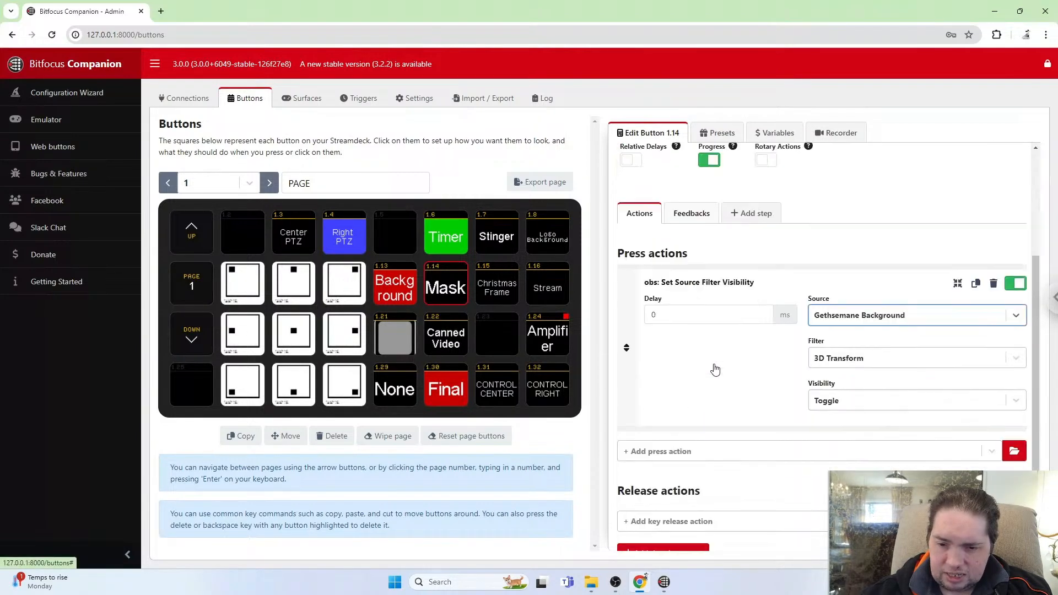
{"action": "scroll", "coordinate": [715, 369], "scroll_direction": "up", "scroll_amount": 3}
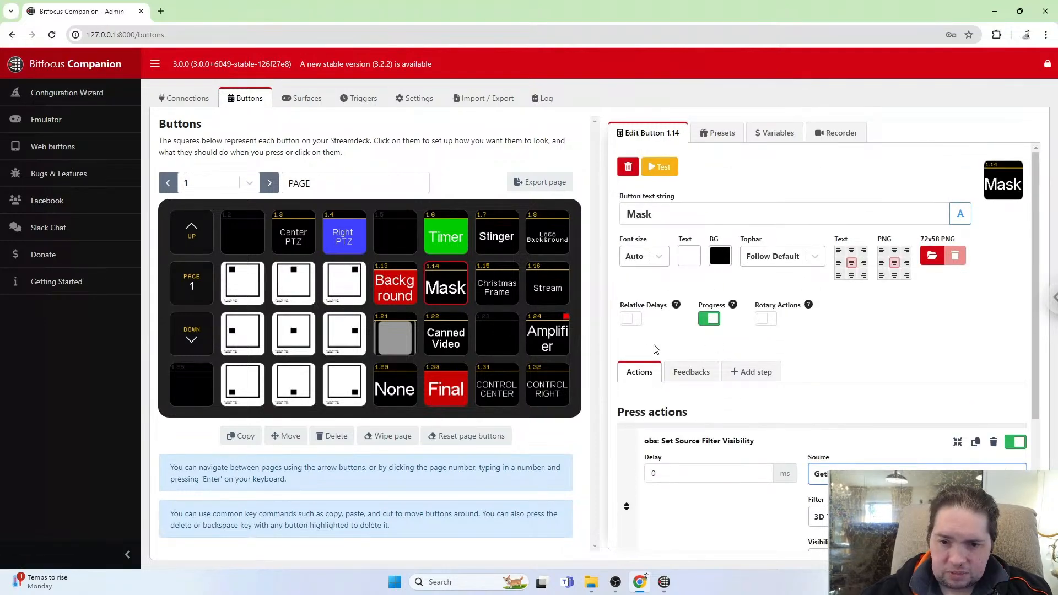
{"action": "scroll", "coordinate": [688, 436], "scroll_direction": "down", "scroll_amount": 3}
{"action": "scroll", "coordinate": [687, 432], "scroll_direction": "up", "scroll_amount": 3}
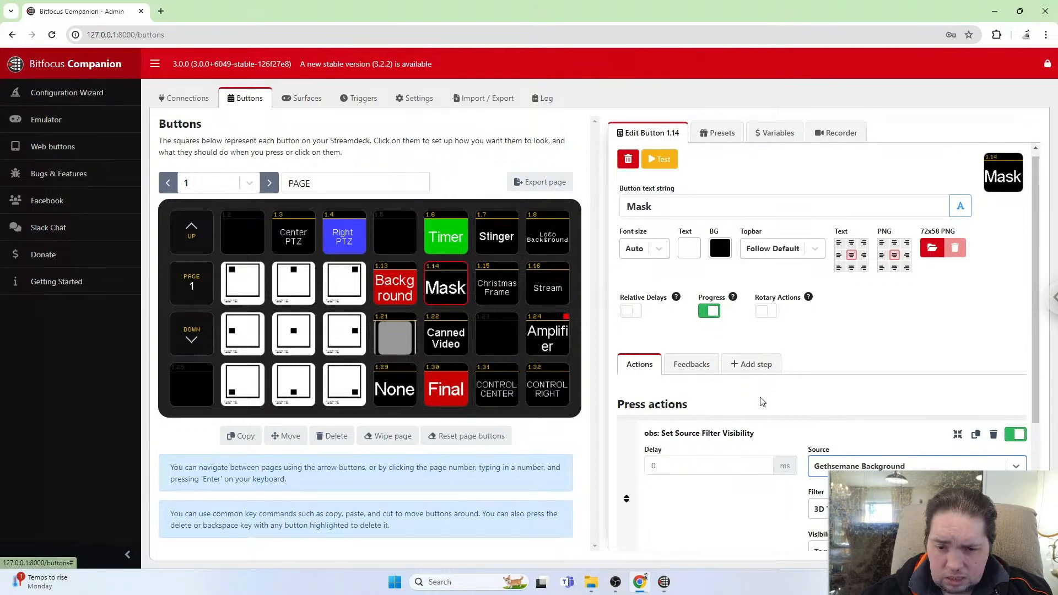
{"action": "scroll", "coordinate": [761, 402], "scroll_direction": "down", "scroll_amount": 3}
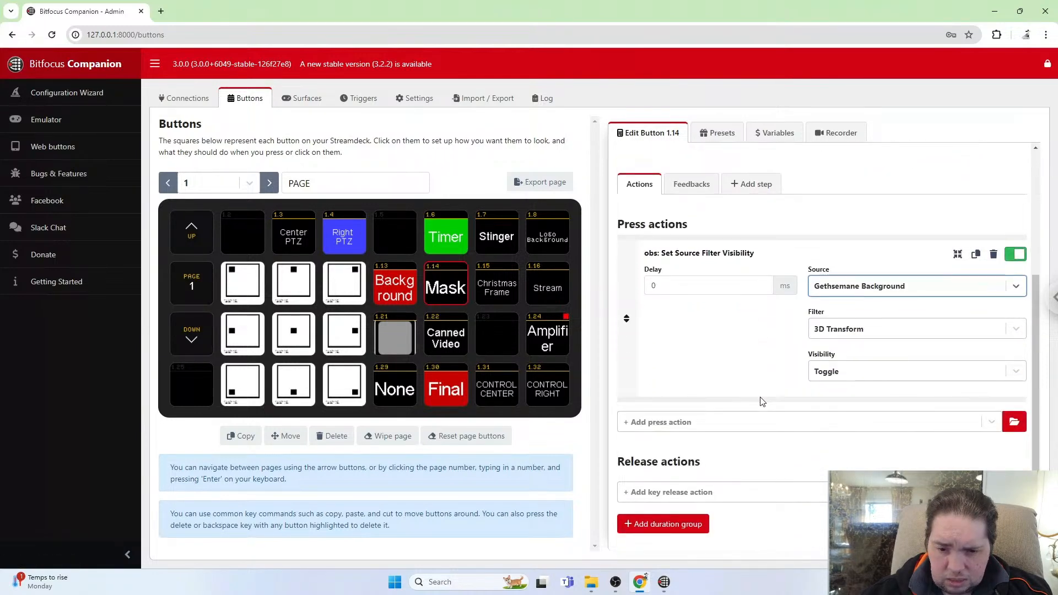
{"action": "scroll", "coordinate": [762, 401], "scroll_direction": "up", "scroll_amount": 3}
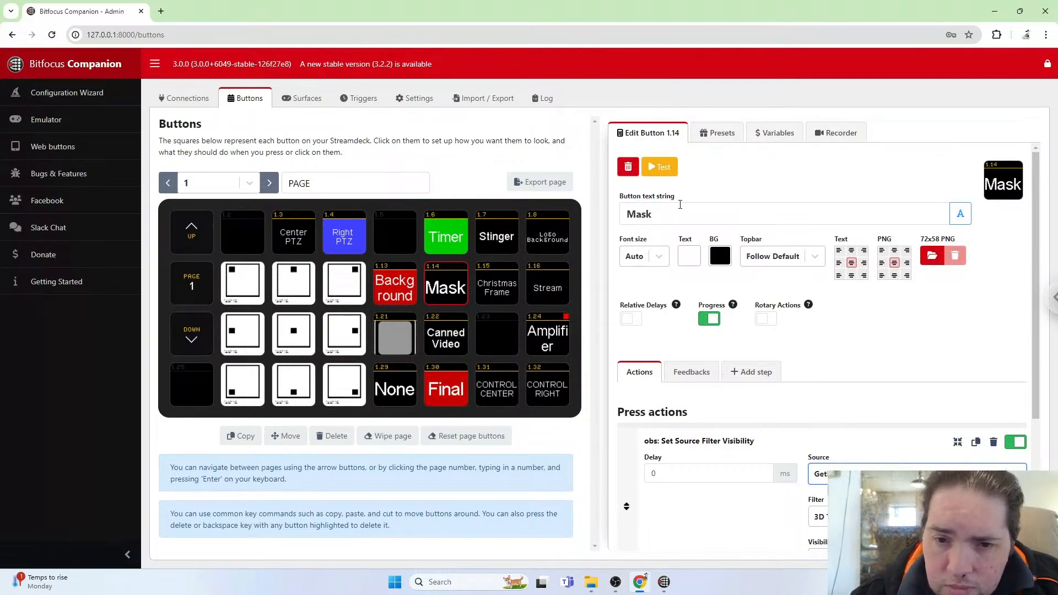
{"action": "scroll", "coordinate": [680, 204], "scroll_direction": "down", "scroll_amount": 4}
{"action": "scroll", "coordinate": [680, 204], "scroll_direction": "up", "scroll_amount": 4}
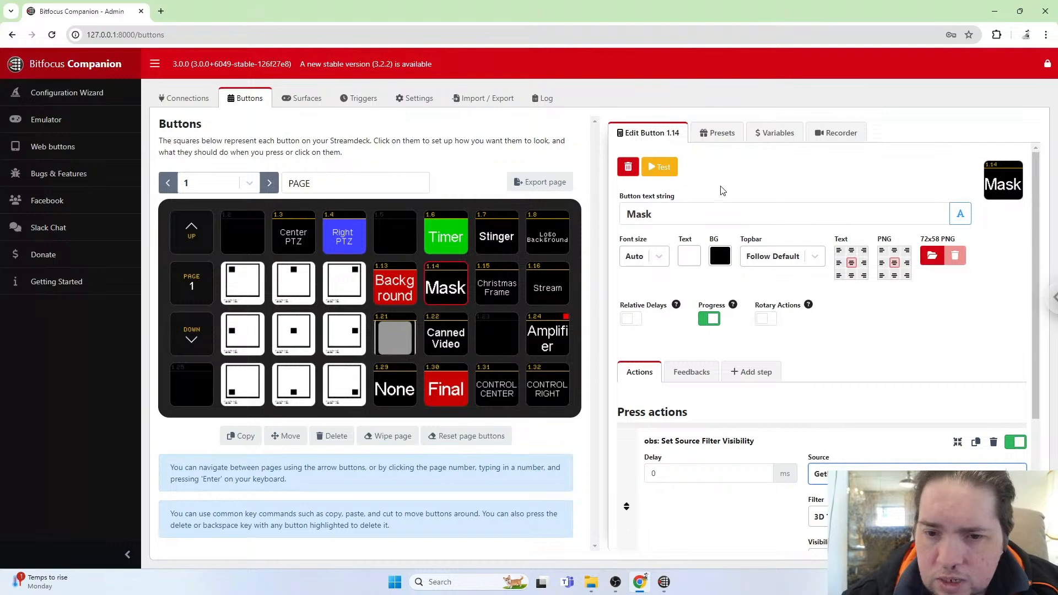
{"action": "scroll", "coordinate": [741, 194], "scroll_direction": "down", "scroll_amount": 2}
{"action": "scroll", "coordinate": [741, 194], "scroll_direction": "down", "scroll_amount": 1}
{"action": "scroll", "coordinate": [741, 194], "scroll_direction": "up", "scroll_amount": 4}
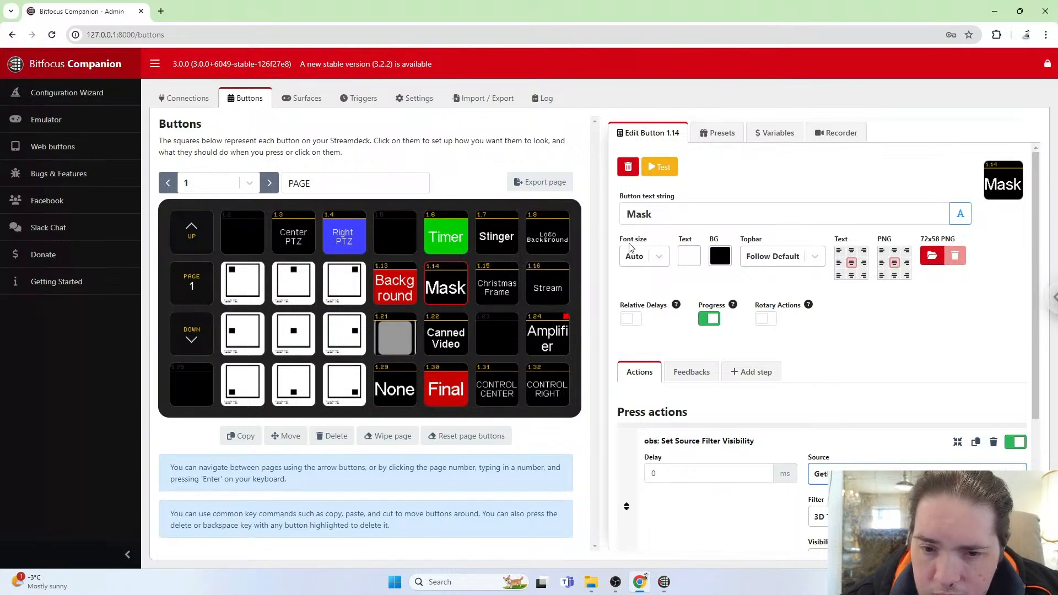
Add an obs: Filter Enabled feedback to the Mask button.
{"action": "scroll", "coordinate": [809, 215], "scroll_direction": "down", "scroll_amount": 3}
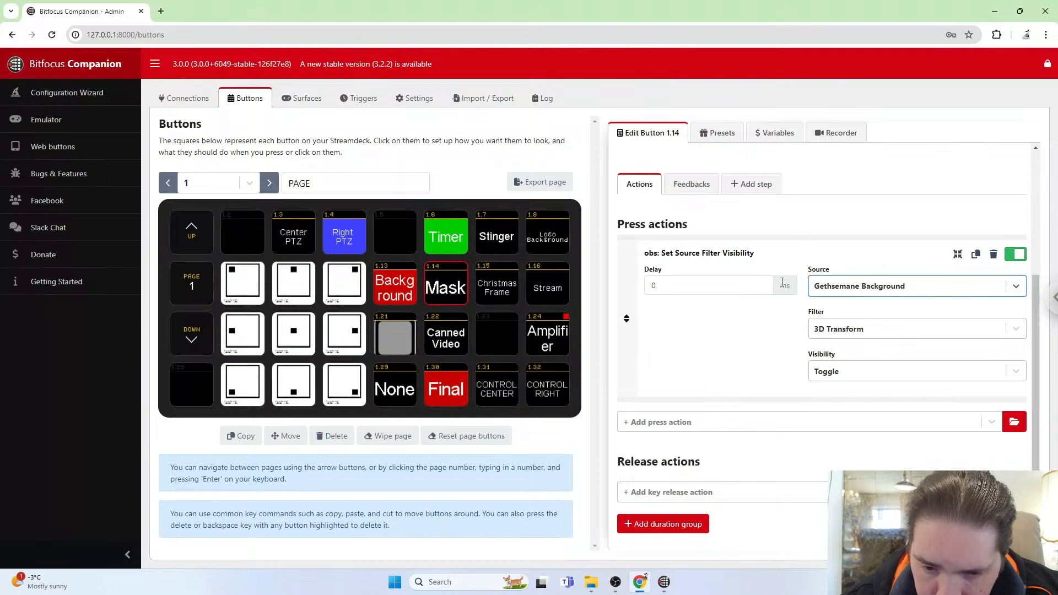
{"action": "scroll", "coordinate": [792, 367], "scroll_direction": "up", "scroll_amount": 3}
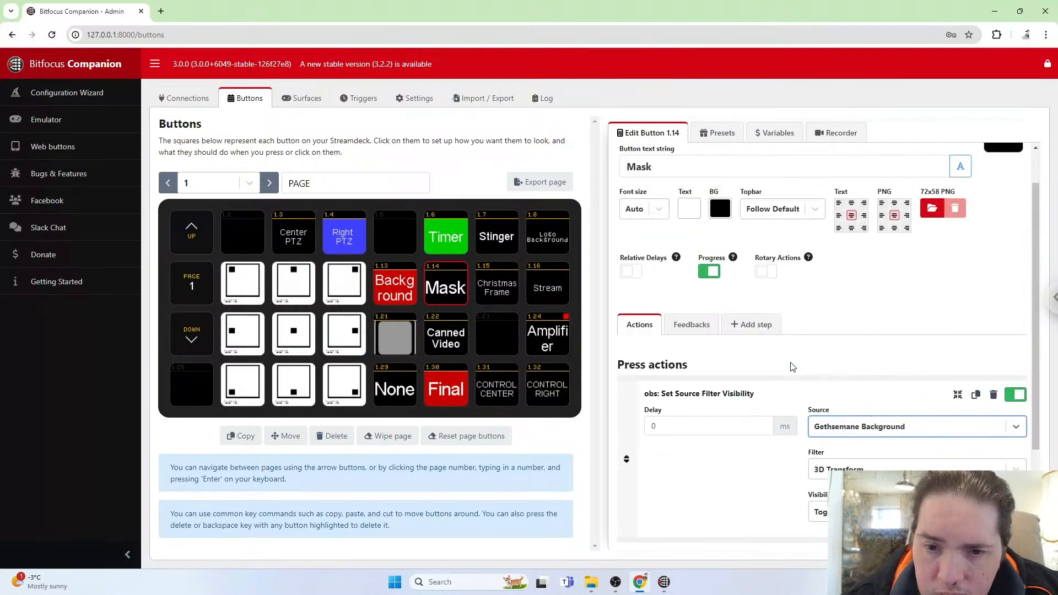
{"action": "scroll", "coordinate": [792, 367], "scroll_direction": "down", "scroll_amount": 3}
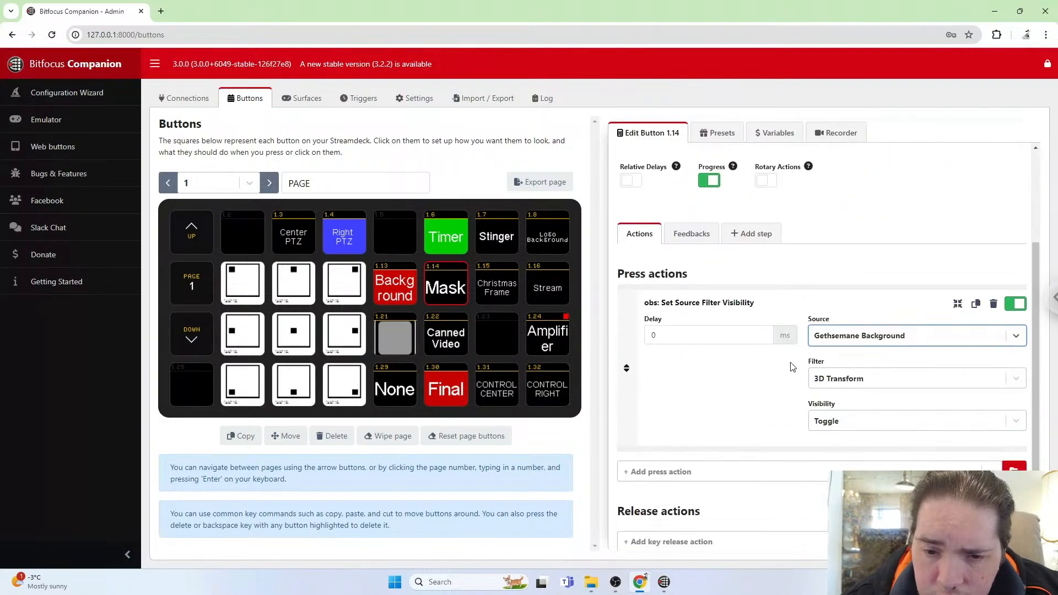
{"action": "scroll", "coordinate": [792, 367], "scroll_direction": "up", "scroll_amount": 2}
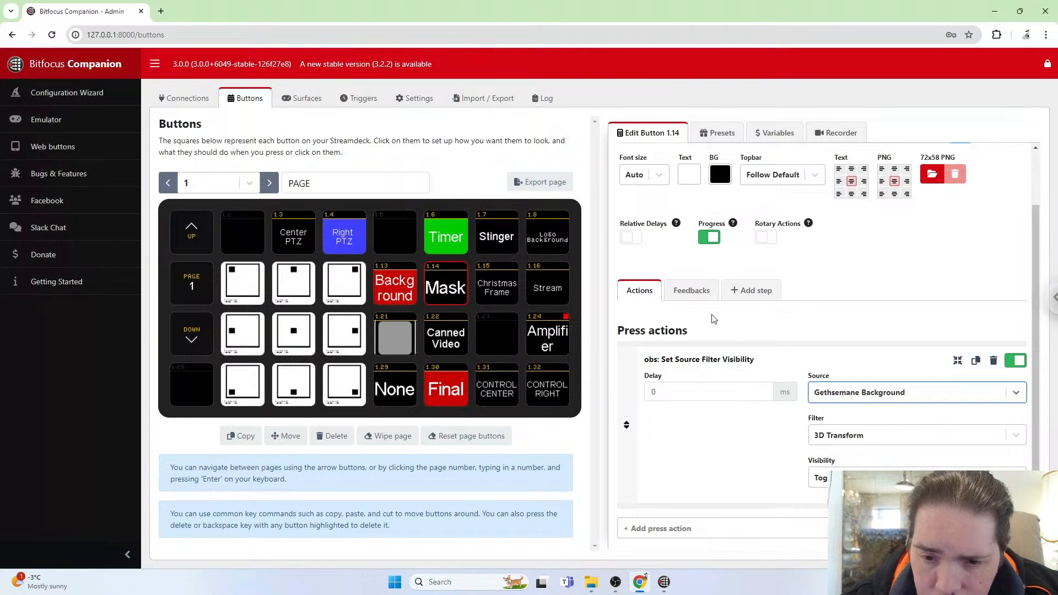
{"action": "left_click", "coordinate": [692, 291]}
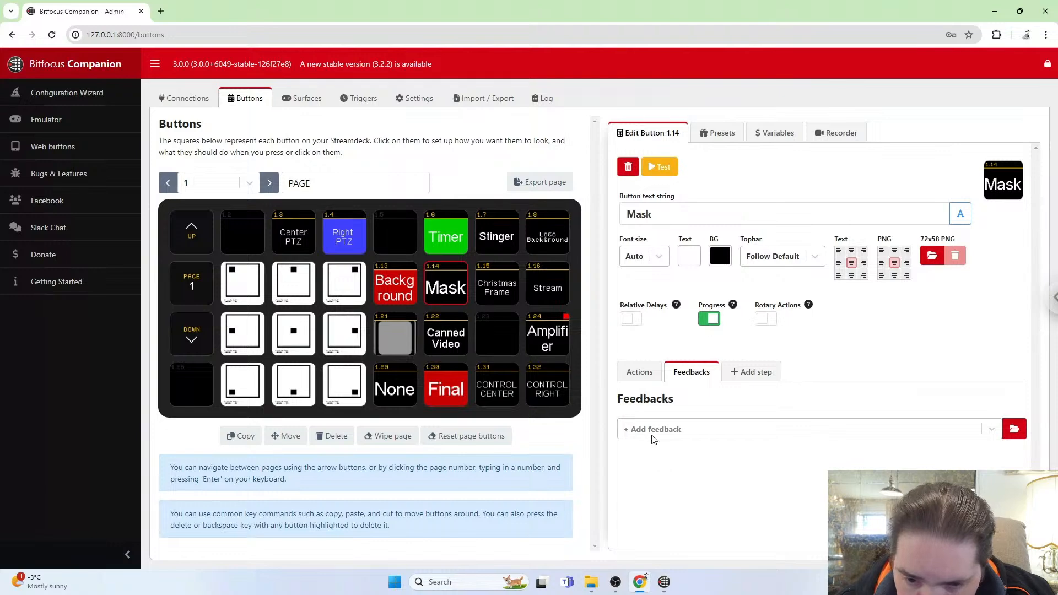
{"action": "left_click", "coordinate": [732, 430]}
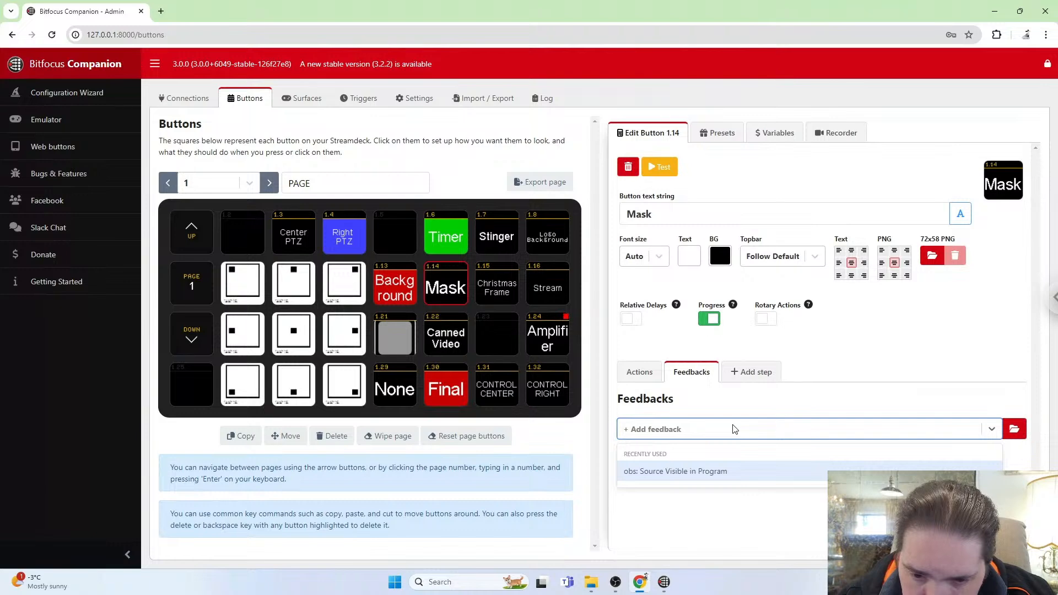
{"action": "type", "text": "s"}
{"action": "key", "text": "BackSpace"}
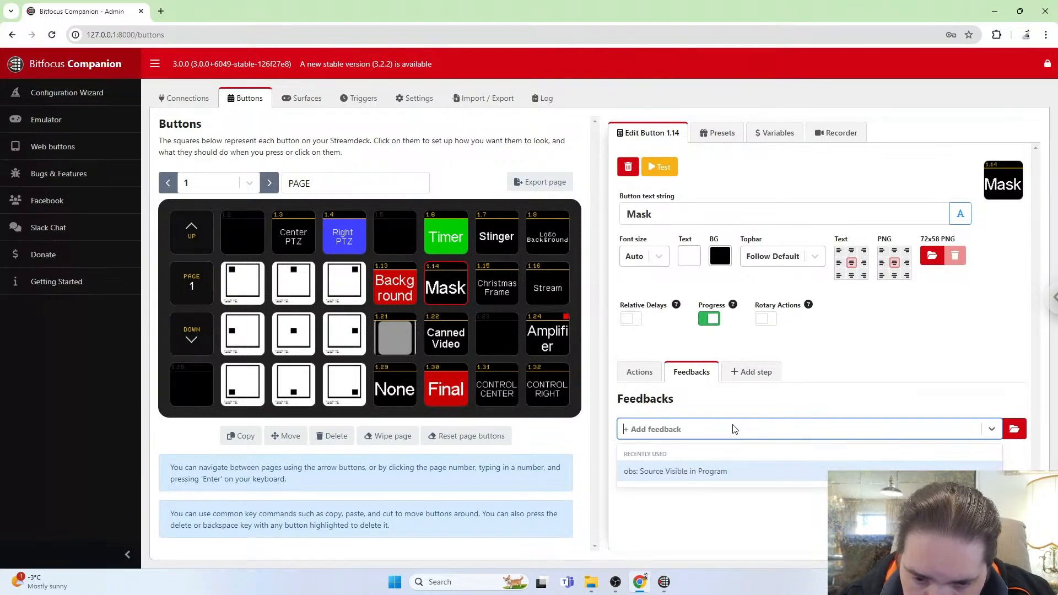
{"action": "type", "text": "s"}
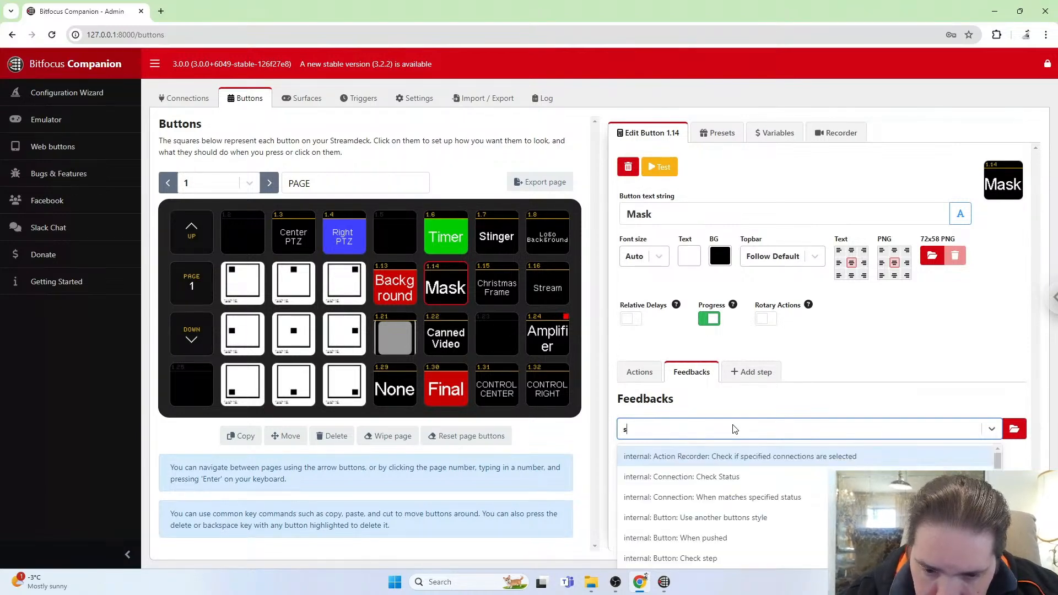
{"action": "key", "text": "BackSpace"}
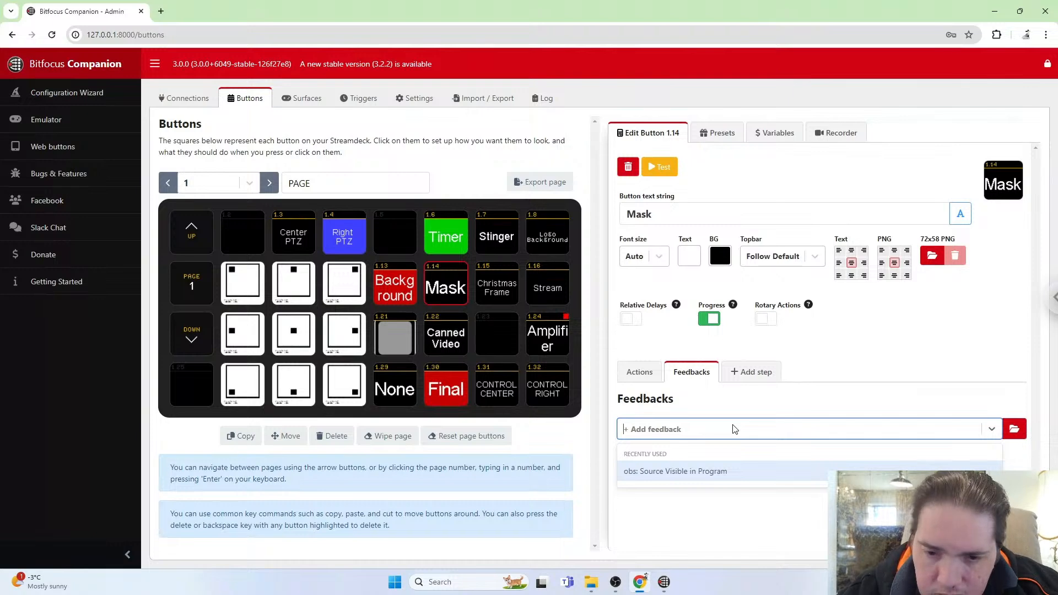
{"action": "type", "text": "filt"}
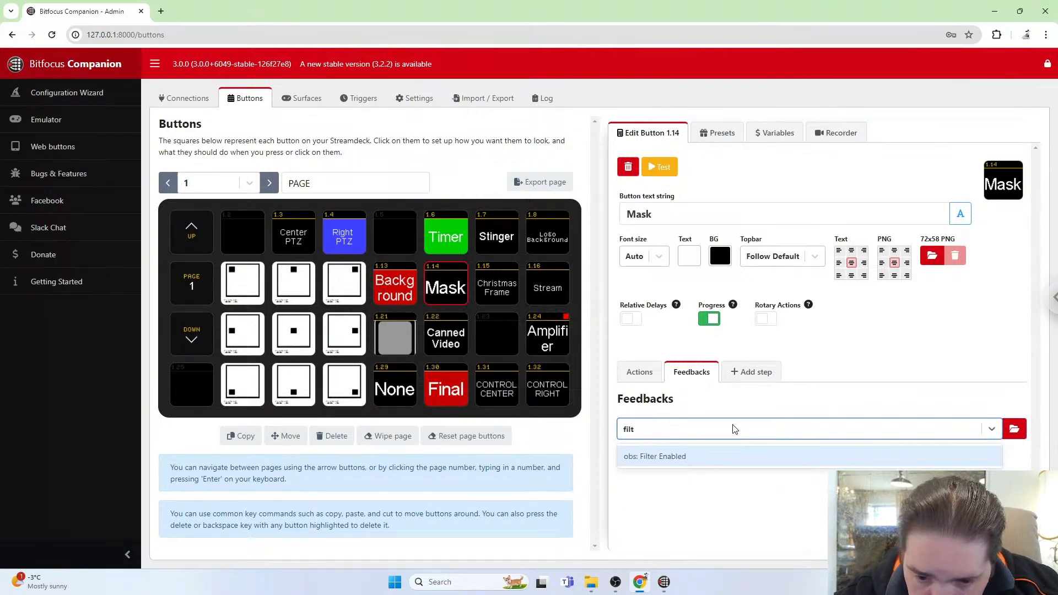
{"action": "left_click", "coordinate": [685, 457]}
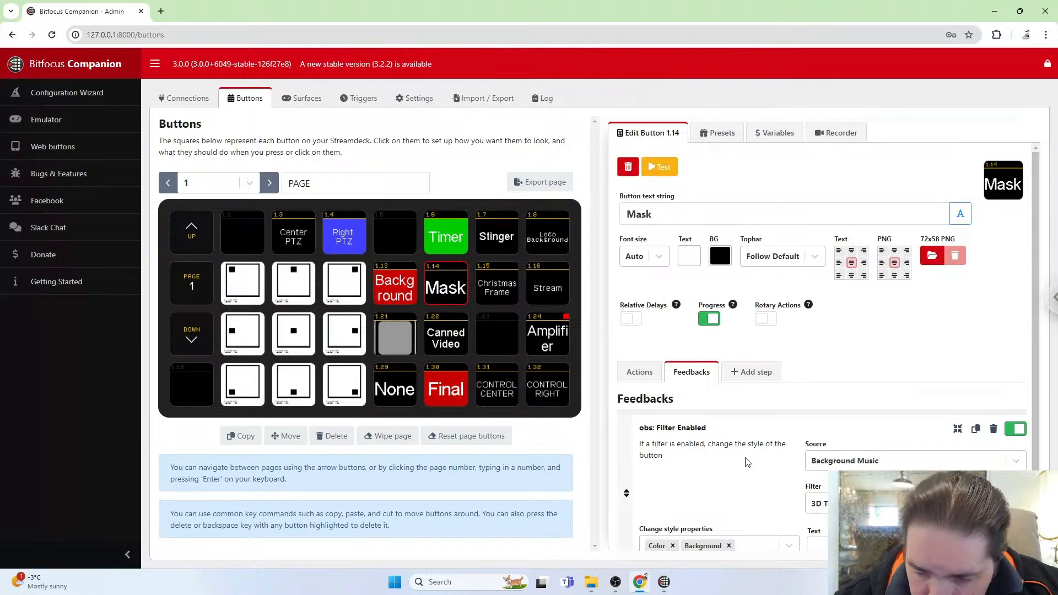
Set the Filter Enabled feedback's source to Gethsemane Background.
{"action": "left_click", "coordinate": [894, 462]}
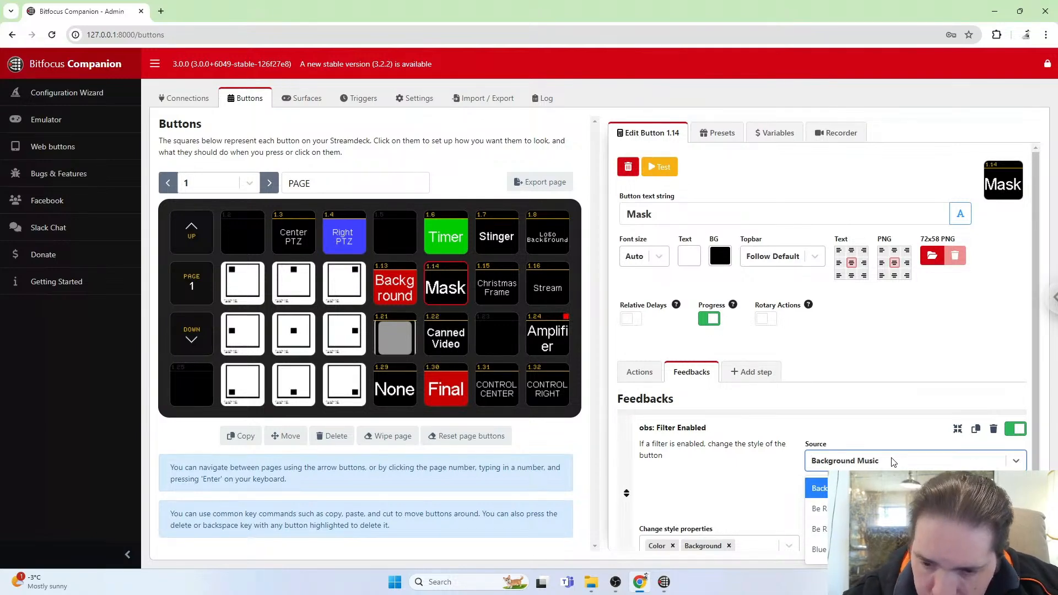
{"action": "type", "text": "get"}
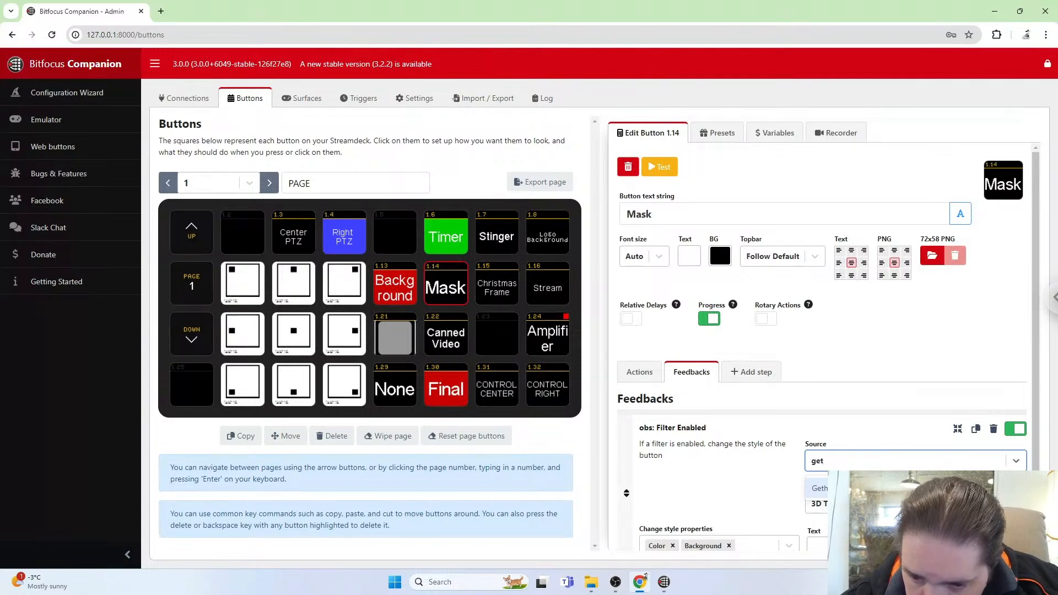
{"action": "scroll", "coordinate": [821, 342], "scroll_direction": "down", "scroll_amount": 1}
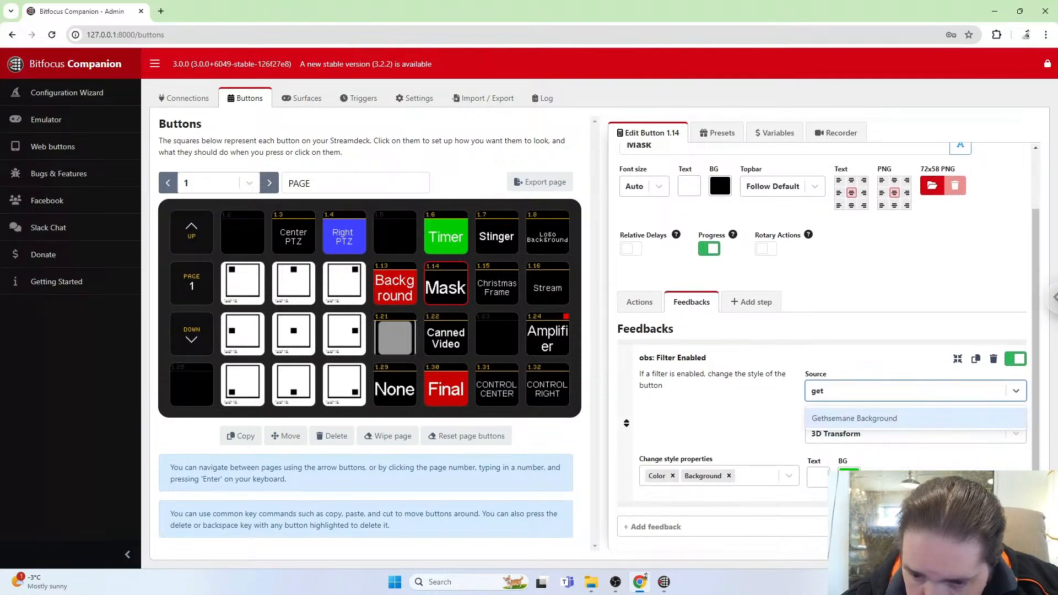
{"action": "left_click", "coordinate": [860, 419]}
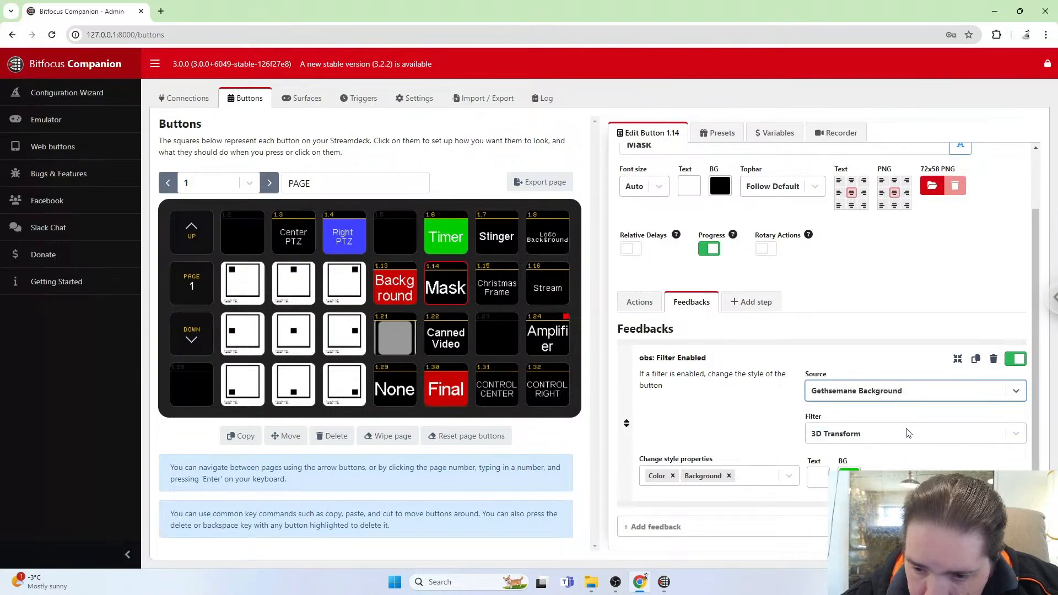
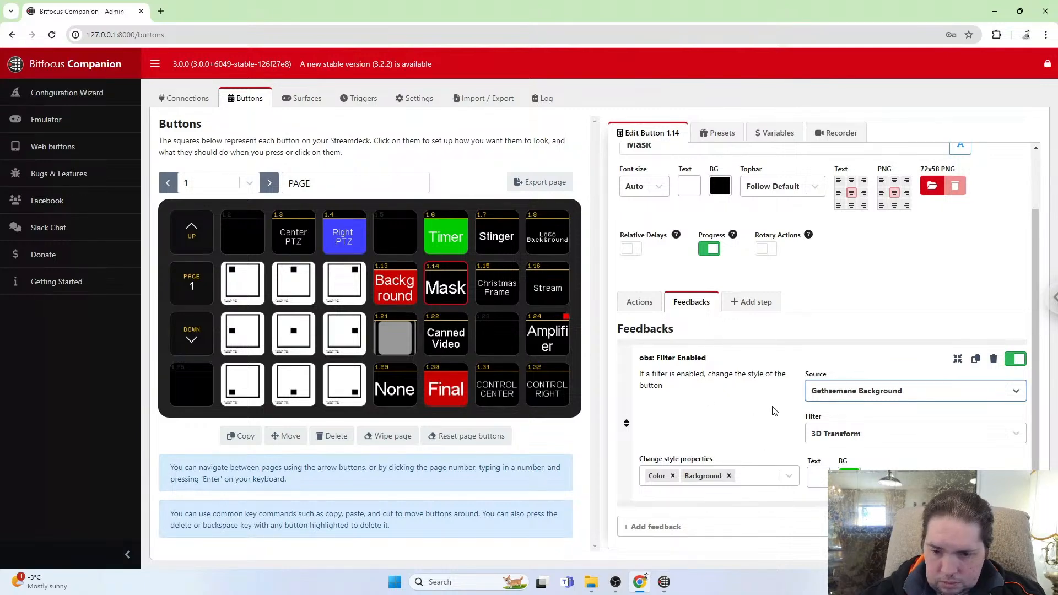
{"action": "scroll", "coordinate": [775, 411], "scroll_direction": "up", "scroll_amount": 2}
{"action": "scroll", "coordinate": [774, 411], "scroll_direction": "down", "scroll_amount": 2}
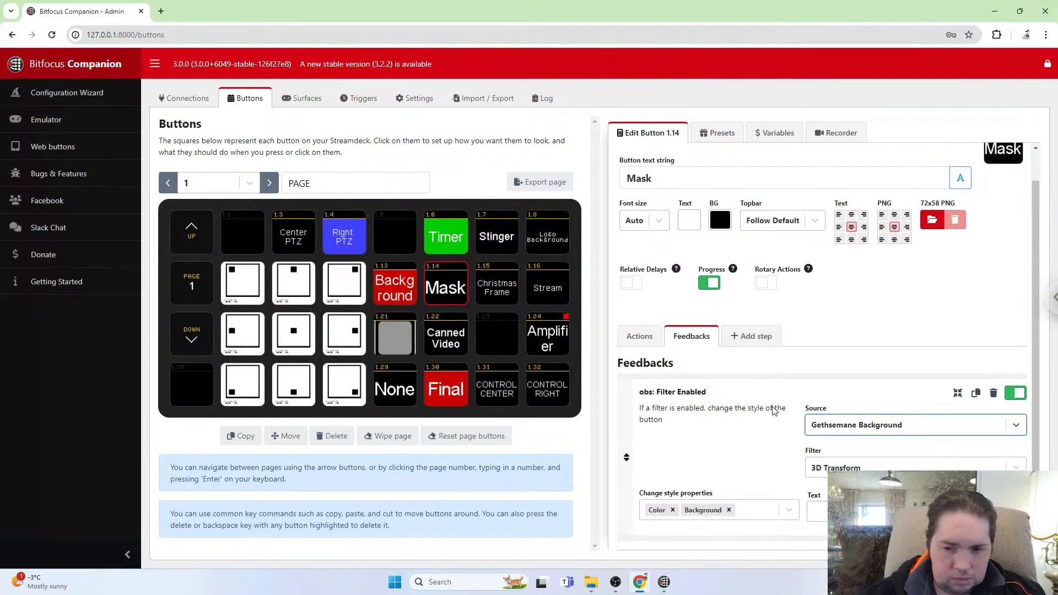
{"action": "left_click", "coordinate": [740, 426]}
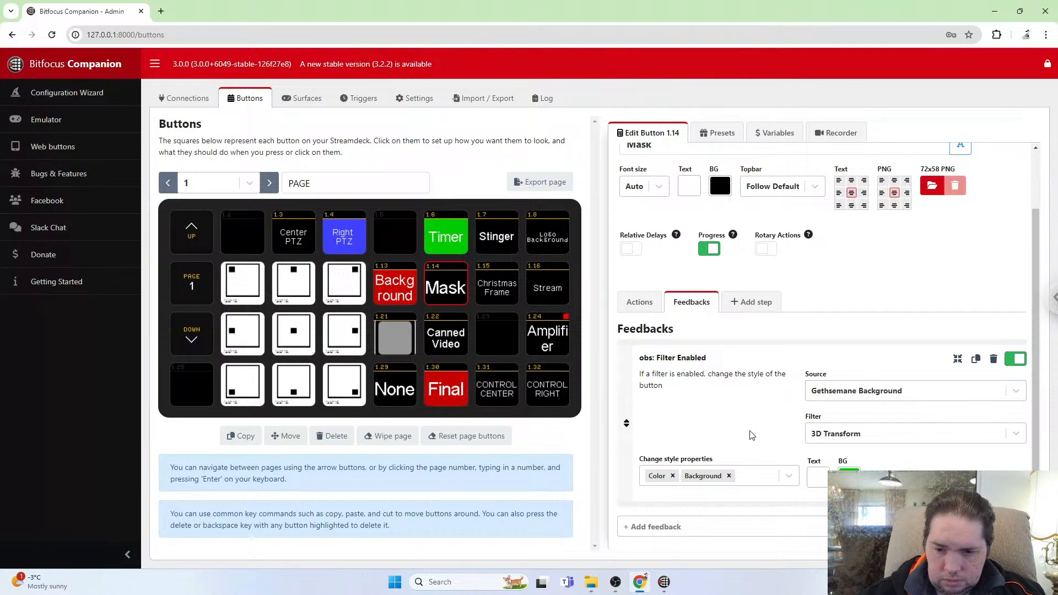
{"action": "scroll", "coordinate": [763, 436], "scroll_direction": "up", "scroll_amount": 2}
{"action": "scroll", "coordinate": [880, 297], "scroll_direction": "down", "scroll_amount": 2}
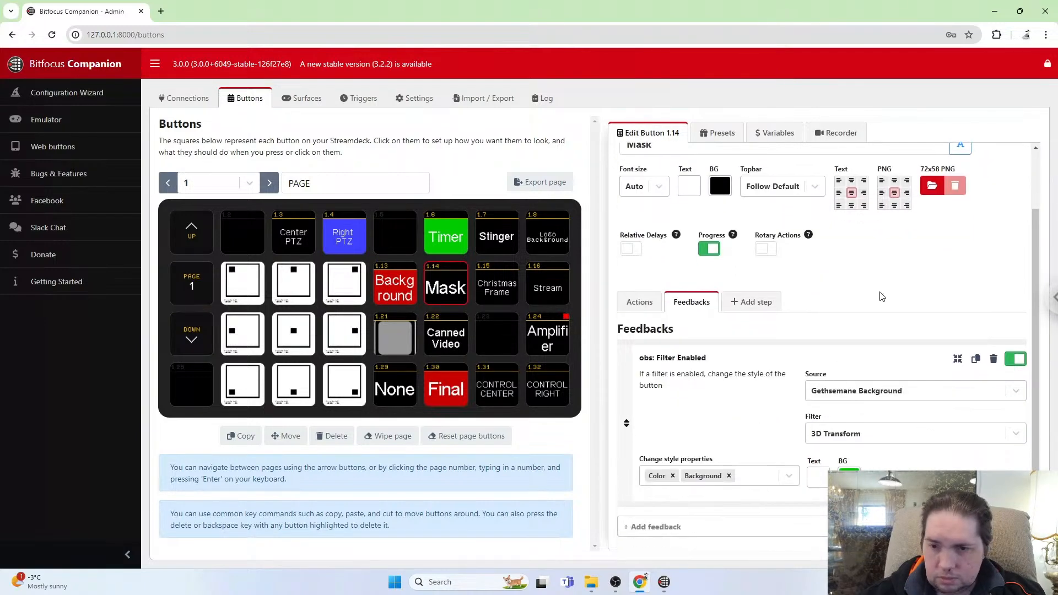
{"action": "scroll", "coordinate": [812, 324], "scroll_direction": "up", "scroll_amount": 2}
{"action": "scroll", "coordinate": [812, 324], "scroll_direction": "down", "scroll_amount": 2}
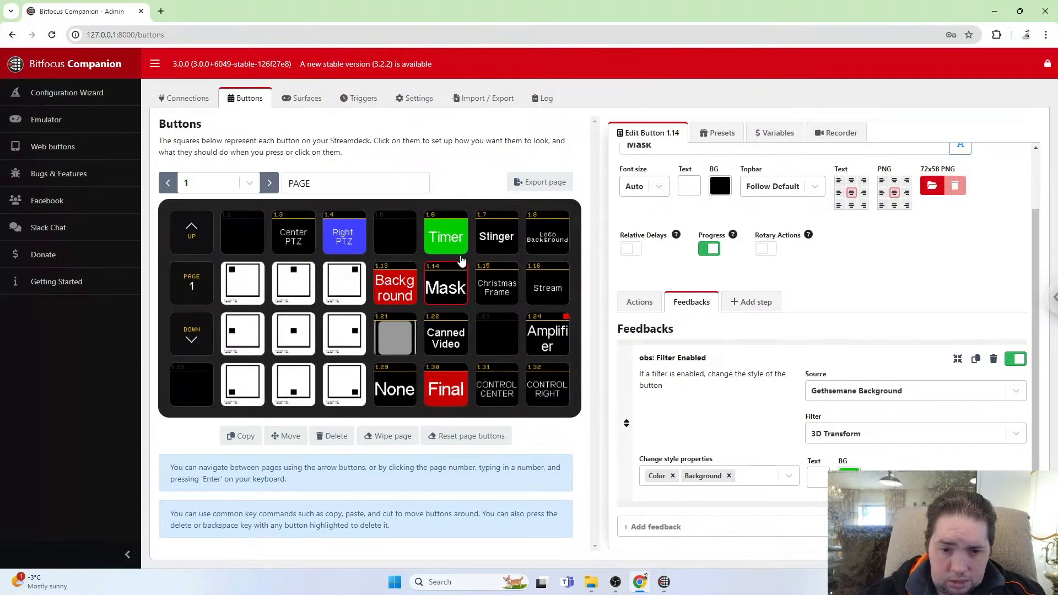
Switch to OBS and open the PIP source's filters to check which source holds the Garden Mask.
{"action": "left_click", "coordinate": [449, 295]}
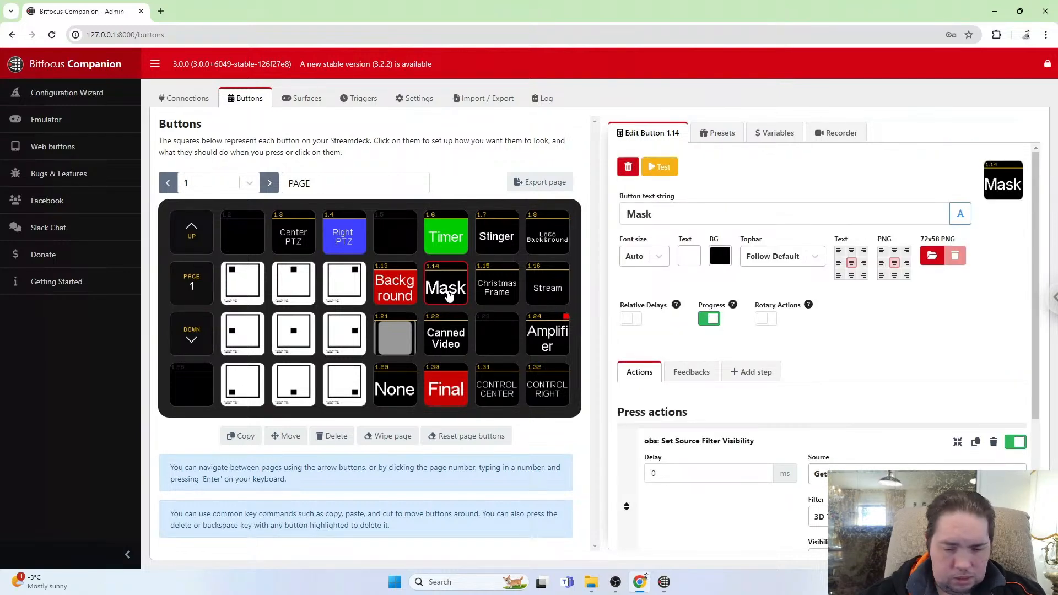
{"action": "key", "text": "alt+Tab"}
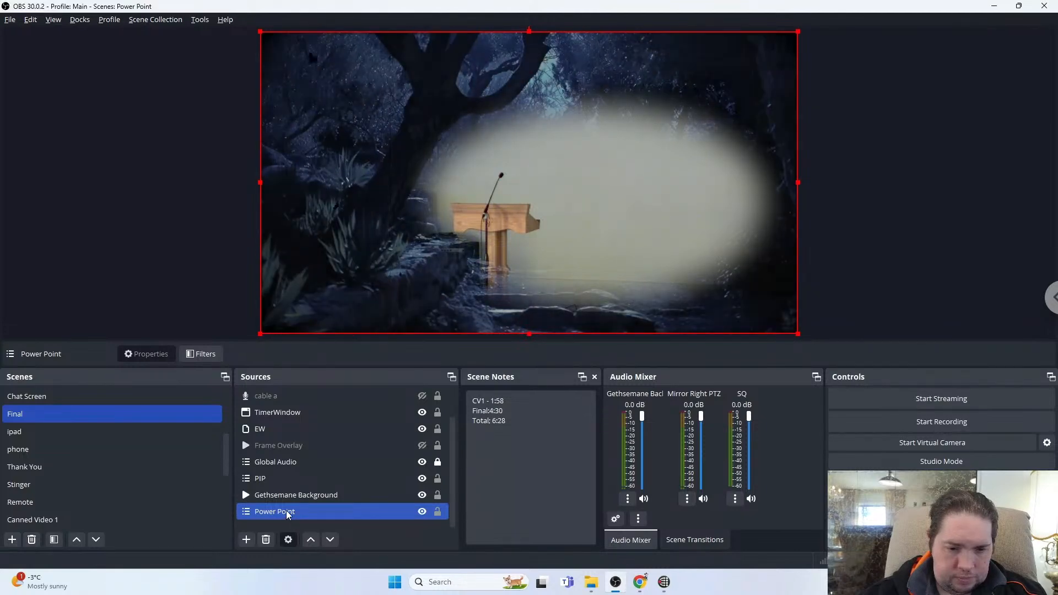
{"action": "left_click", "coordinate": [273, 480]}
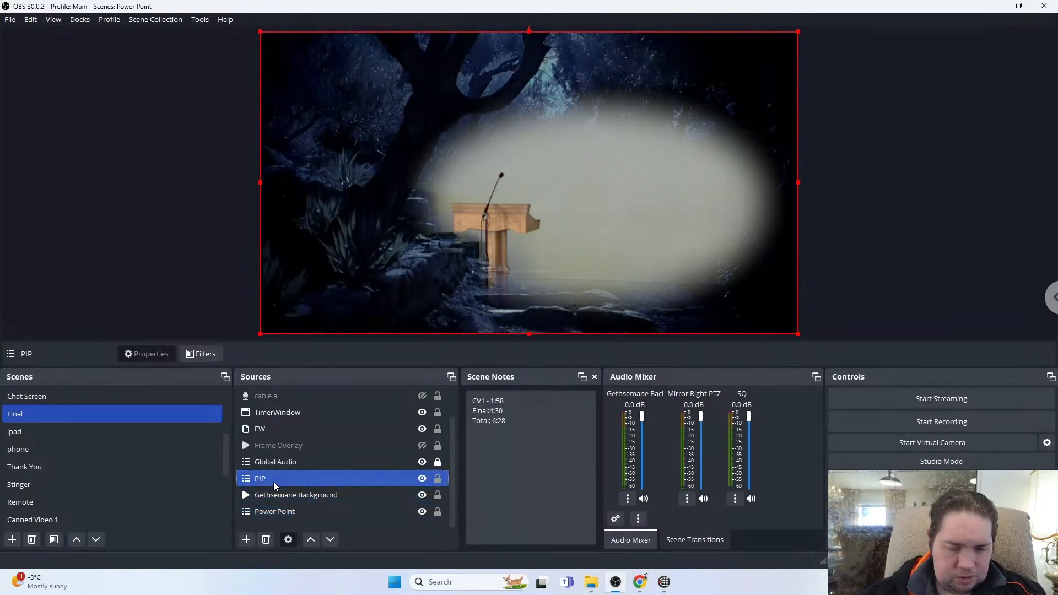
{"action": "right_click", "coordinate": [273, 482]}
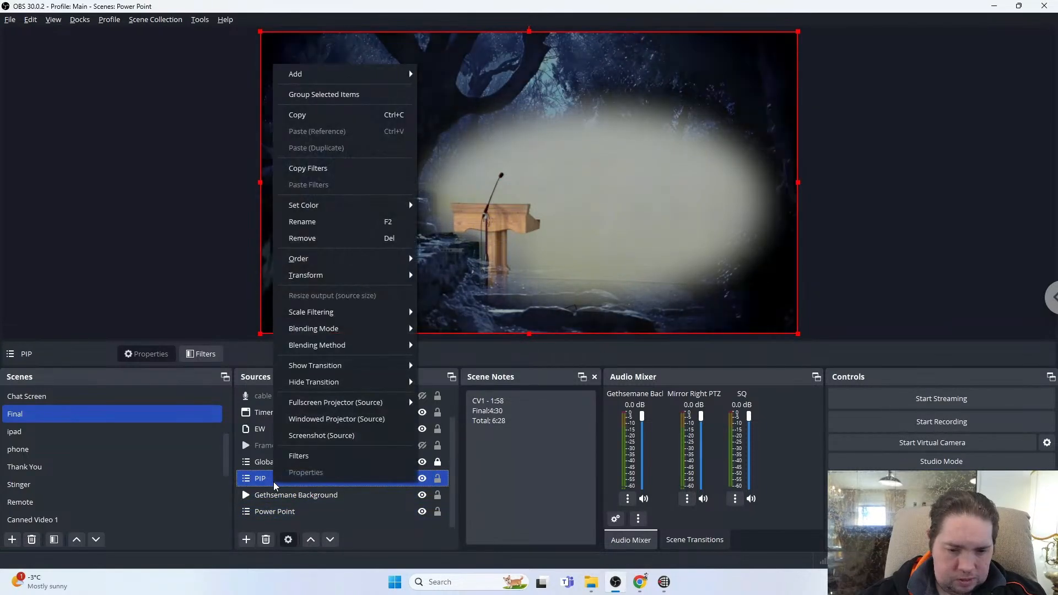
{"action": "left_click", "coordinate": [306, 460]}
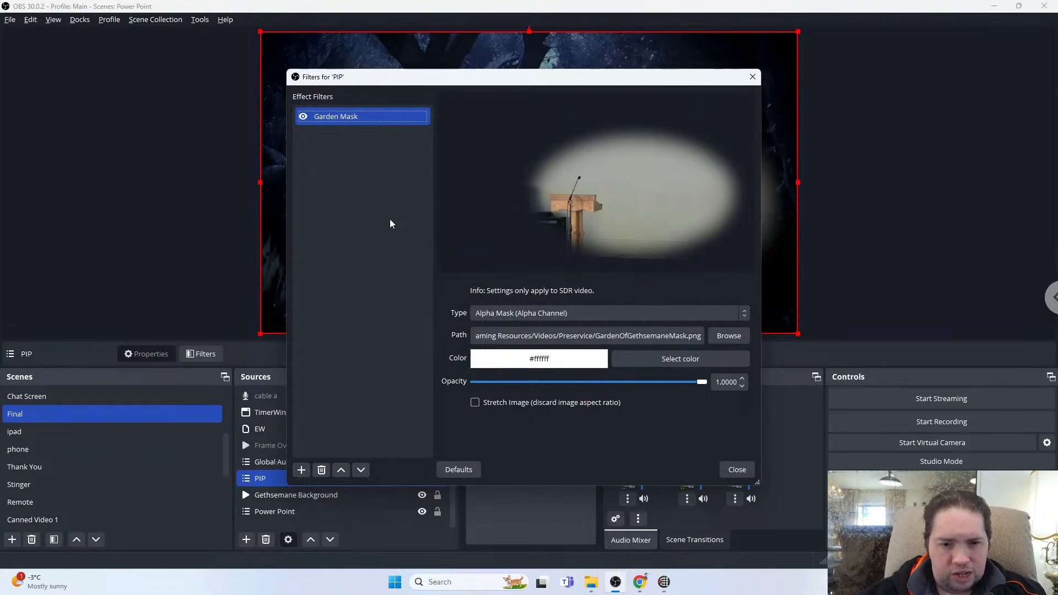
Close the PIP filters dialog in OBS and return to the Mask button's settings in Companion.
{"action": "key", "text": "alt+Tab"}
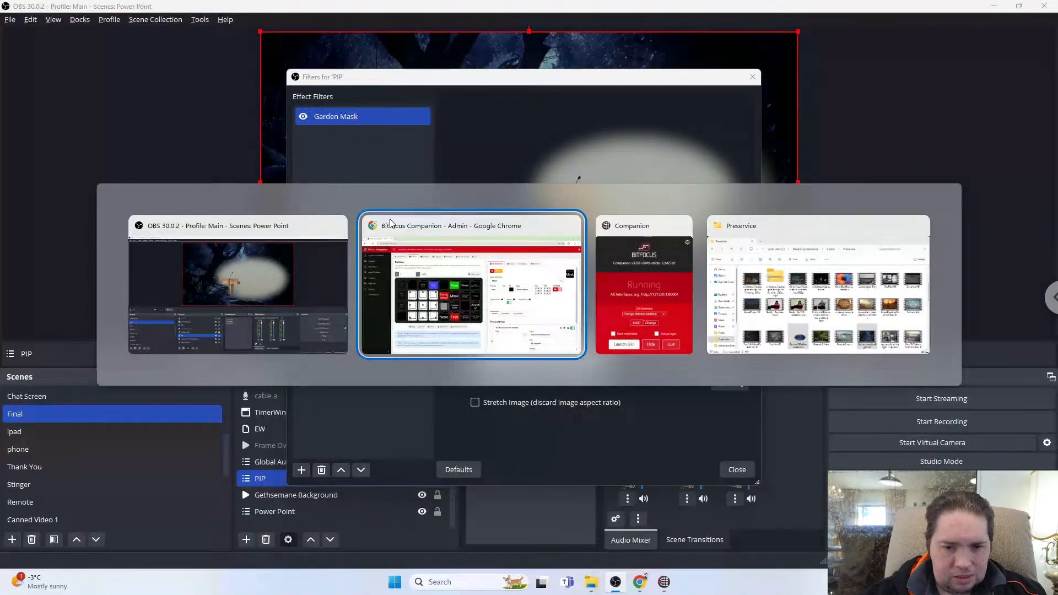
{"action": "left_click", "coordinate": [390, 222]}
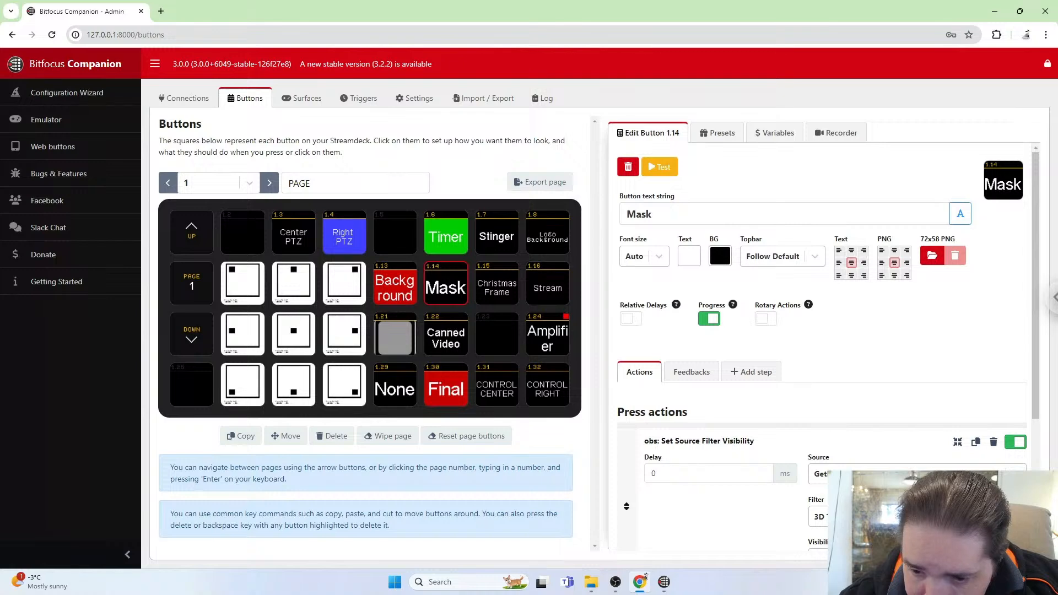
{"action": "left_click", "coordinate": [917, 475]}
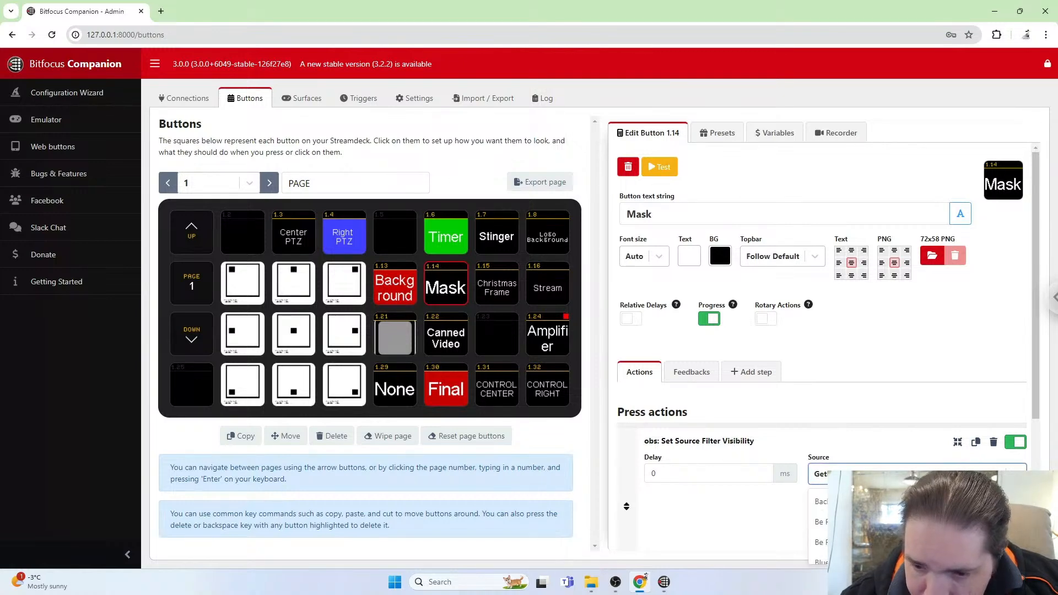
{"action": "key", "text": "Escape"}
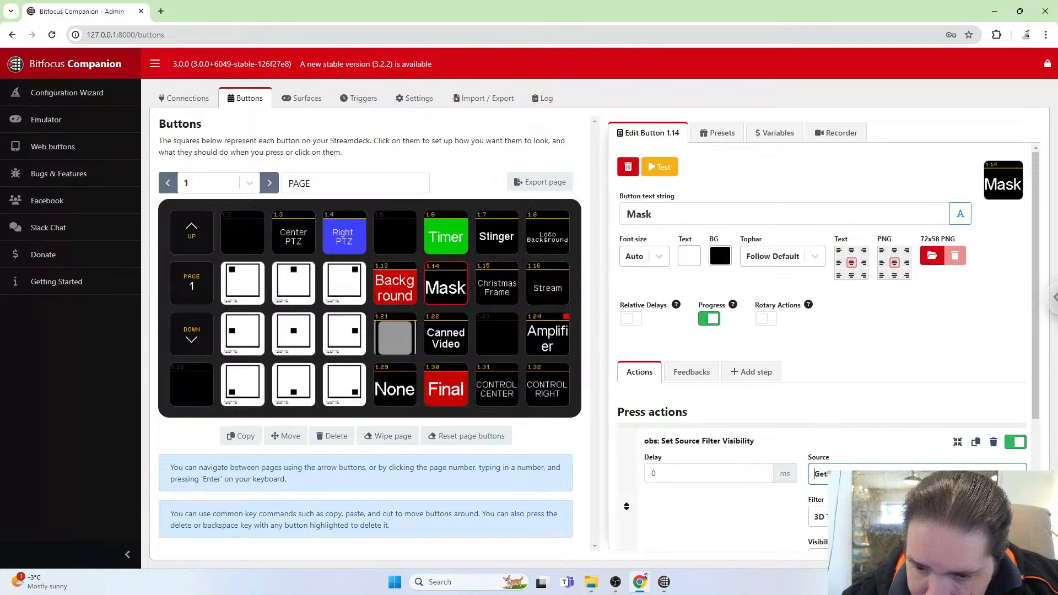
{"action": "left_click", "coordinate": [917, 474]}
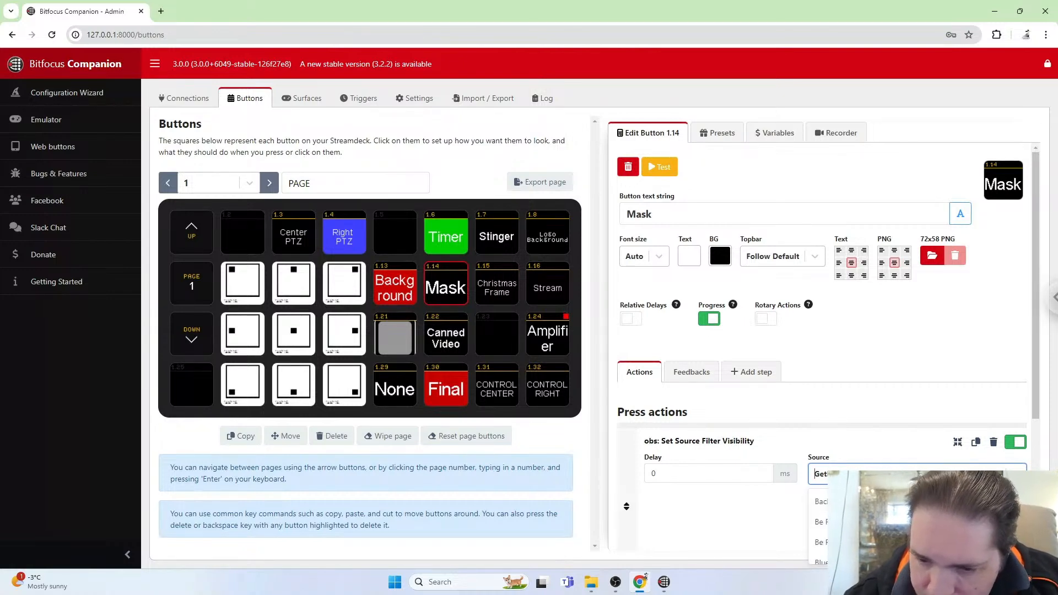
{"action": "key", "text": "Escape"}
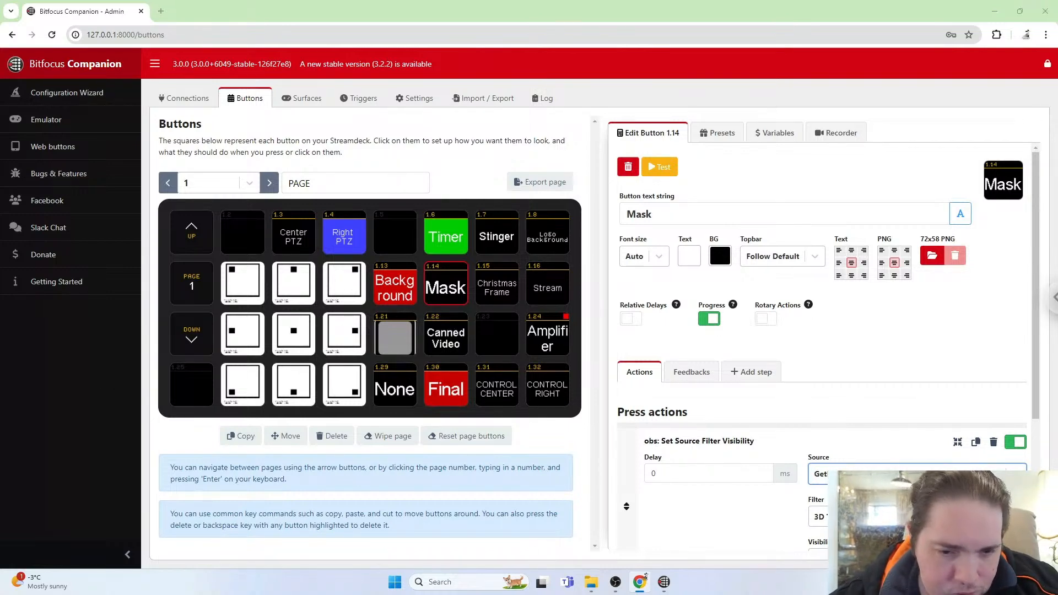
{"action": "key", "text": "alt+Tab"}
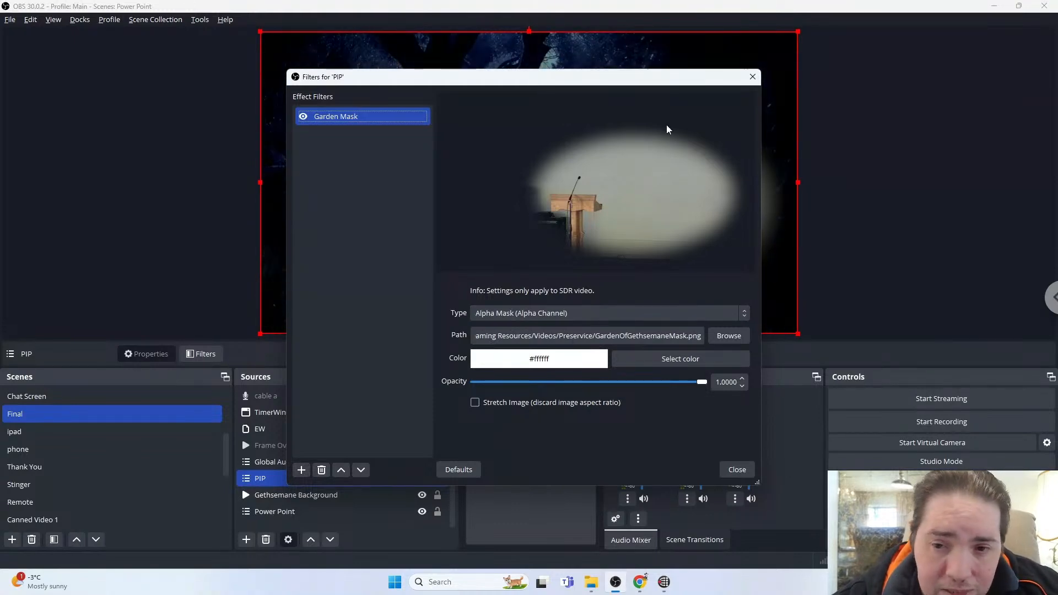
{"action": "left_click", "coordinate": [753, 77]}
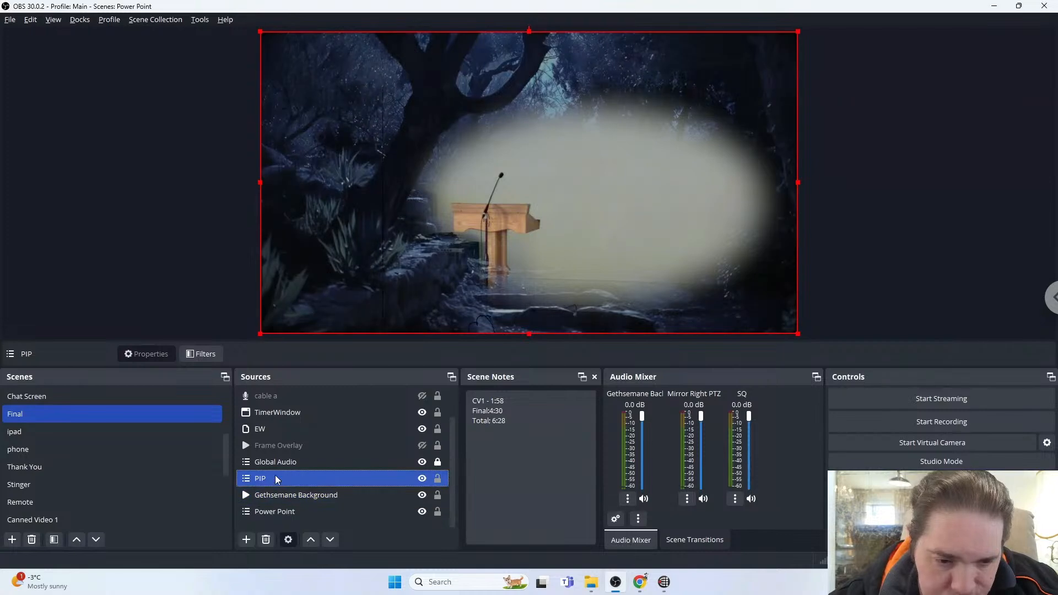
{"action": "key", "text": "alt+Tab"}
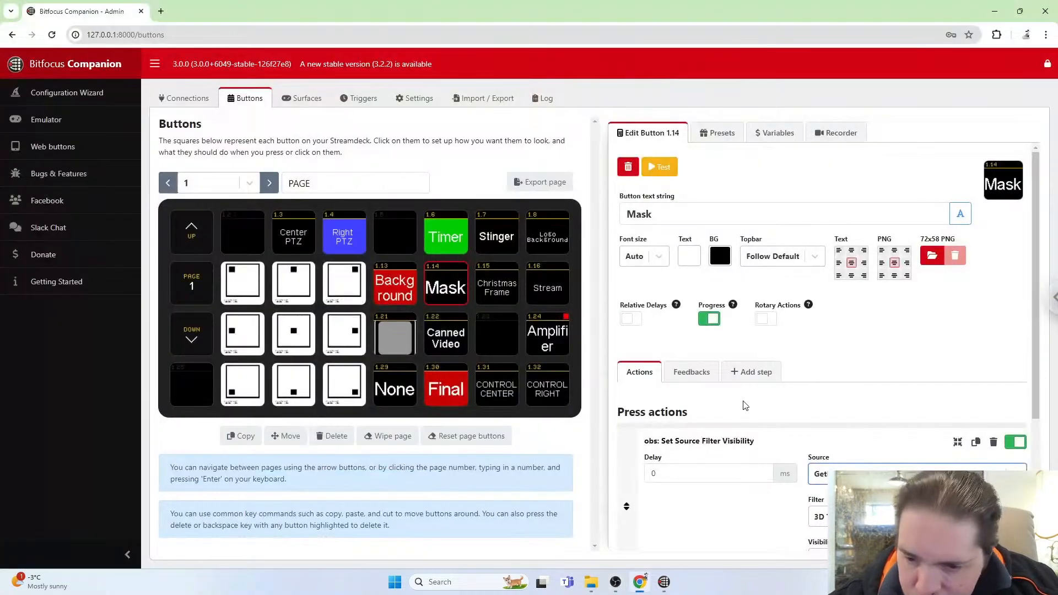
Set the Mask button's filter visibility action source to PIP.
{"action": "left_click", "coordinate": [824, 473]}
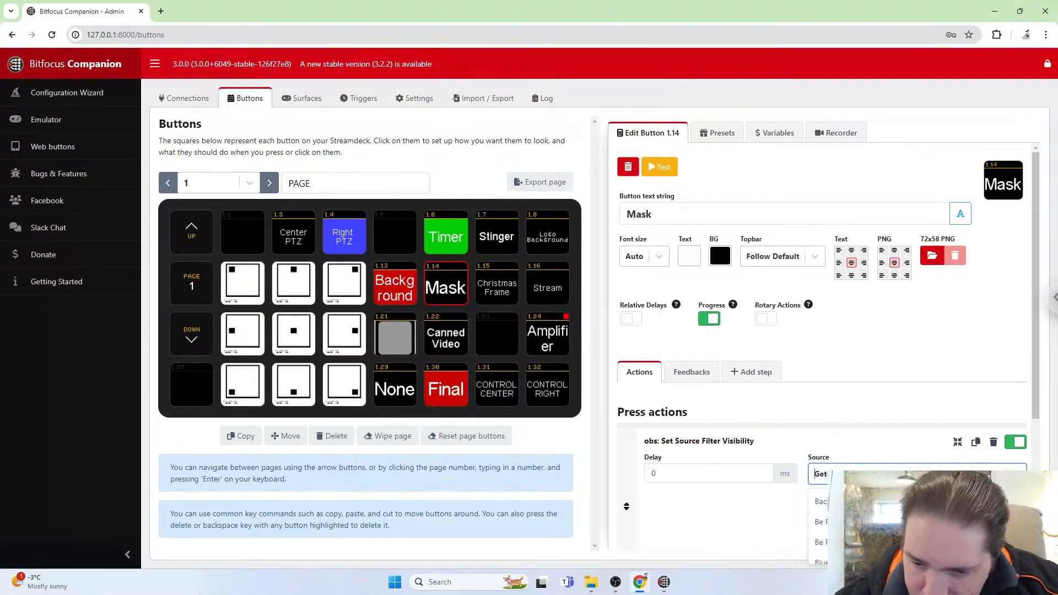
{"action": "type", "text": "p"}
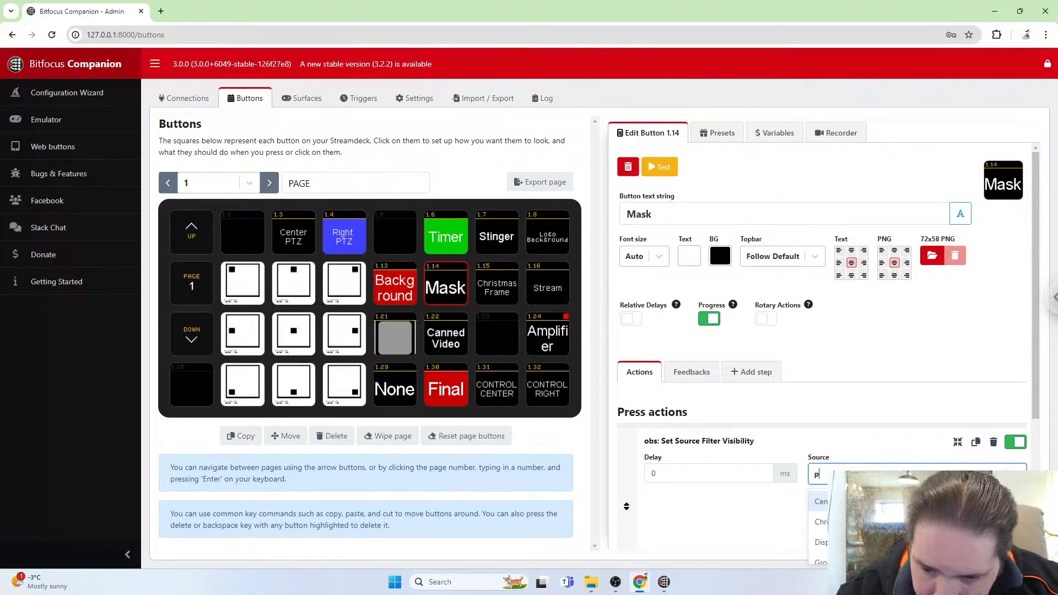
{"action": "type", "text": "ip"}
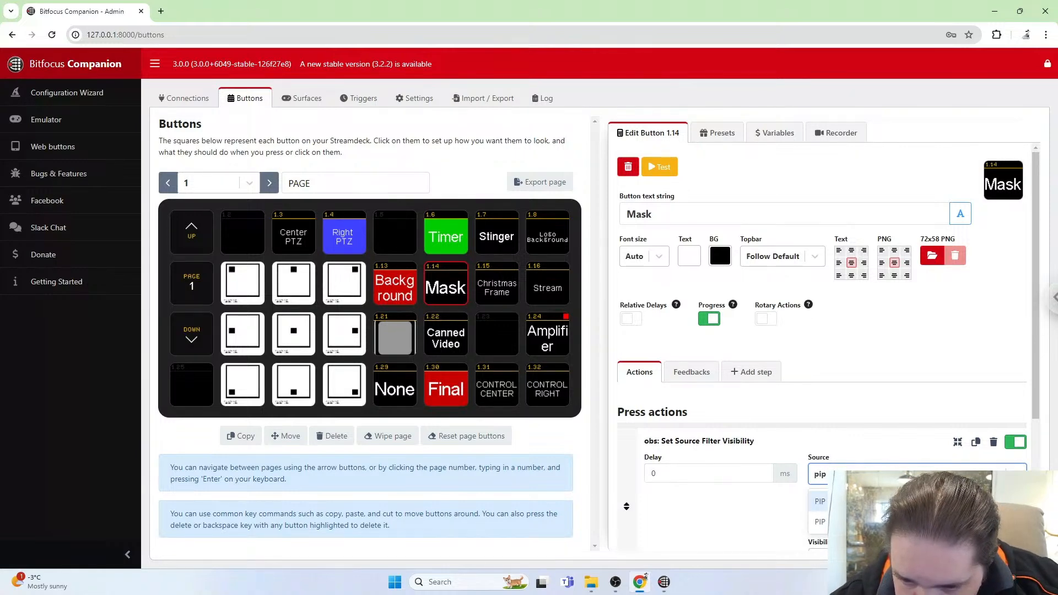
{"action": "key", "text": "Down"}
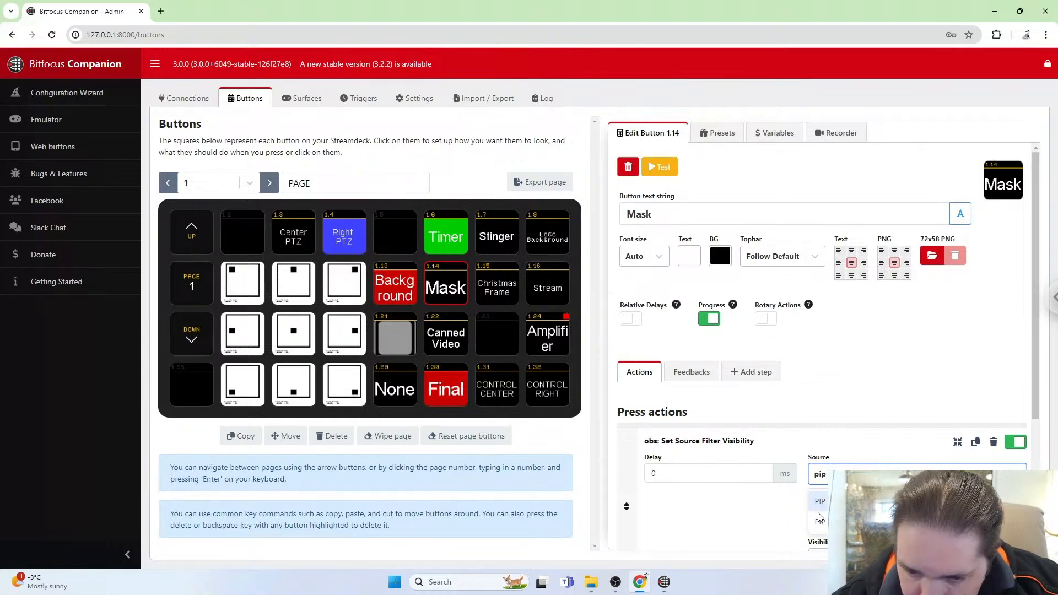
{"action": "key", "text": "Return"}
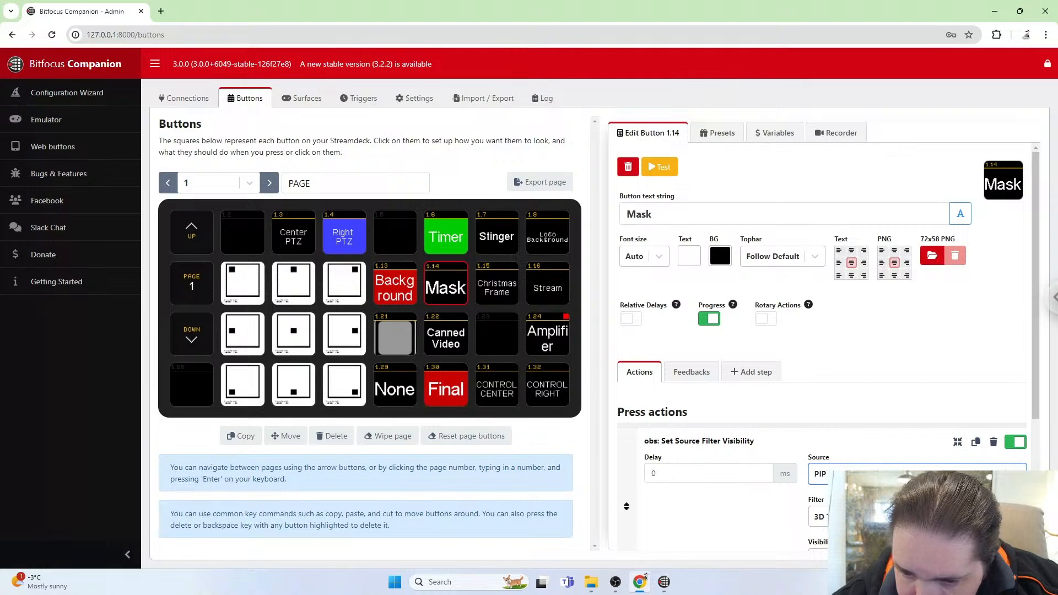
Set the filter visibility action's filter to Garden Mask.
{"action": "left_click", "coordinate": [917, 517]}
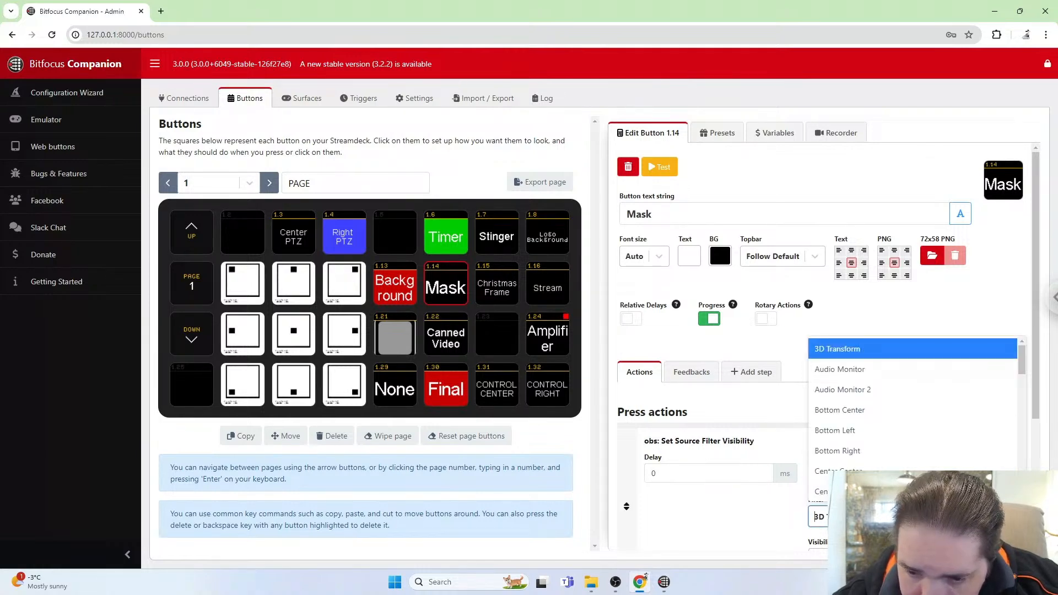
{"action": "key", "text": "Return"}
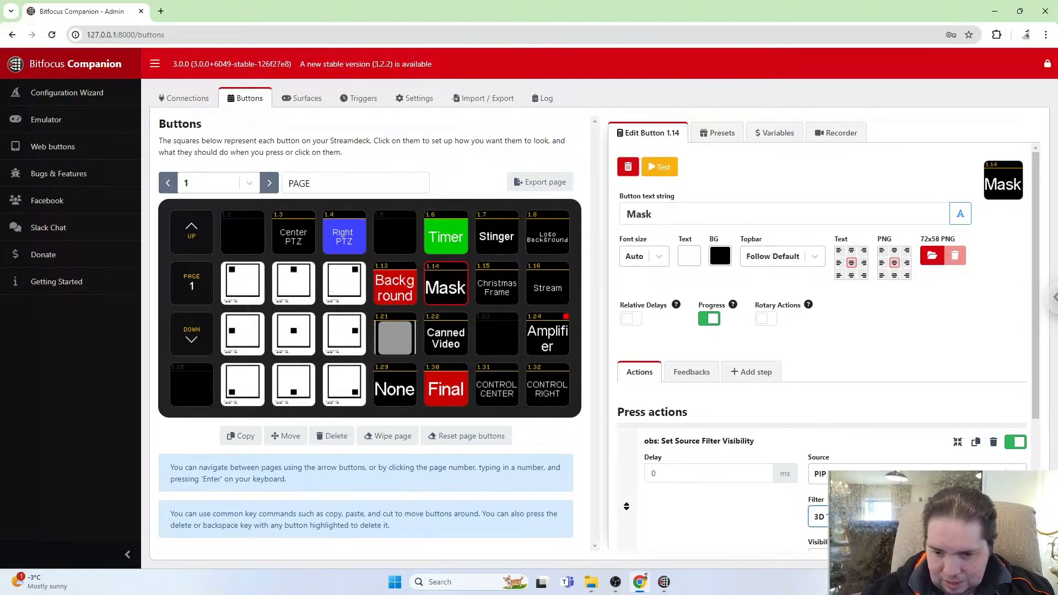
{"action": "left_click", "coordinate": [907, 517]}
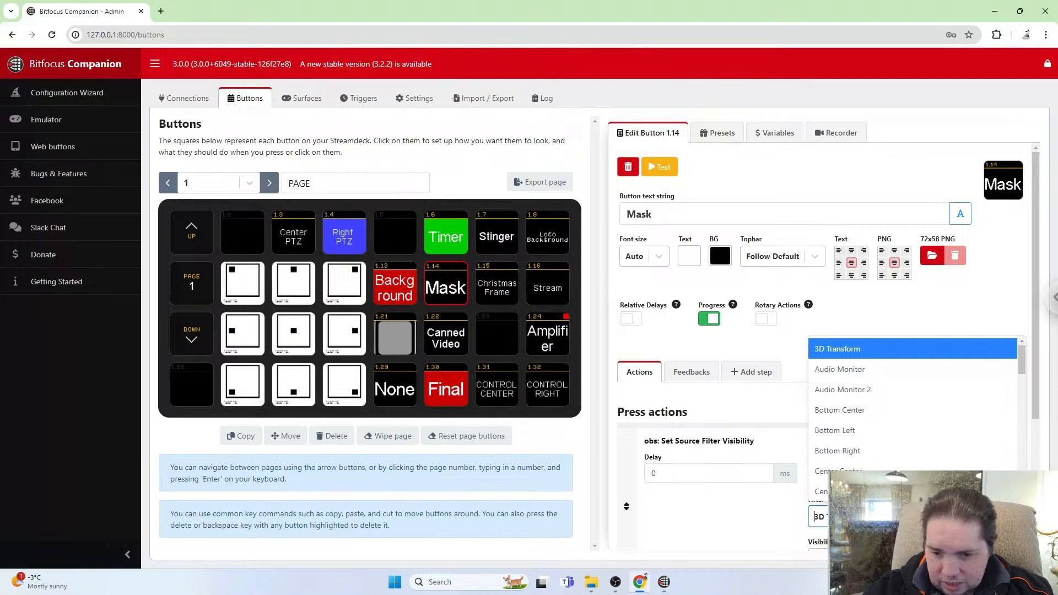
{"action": "type", "text": "gar"}
{"action": "key", "text": "BackSpace"}
{"action": "key", "text": "BackSpace"}
{"action": "key", "text": "BackSpace"}
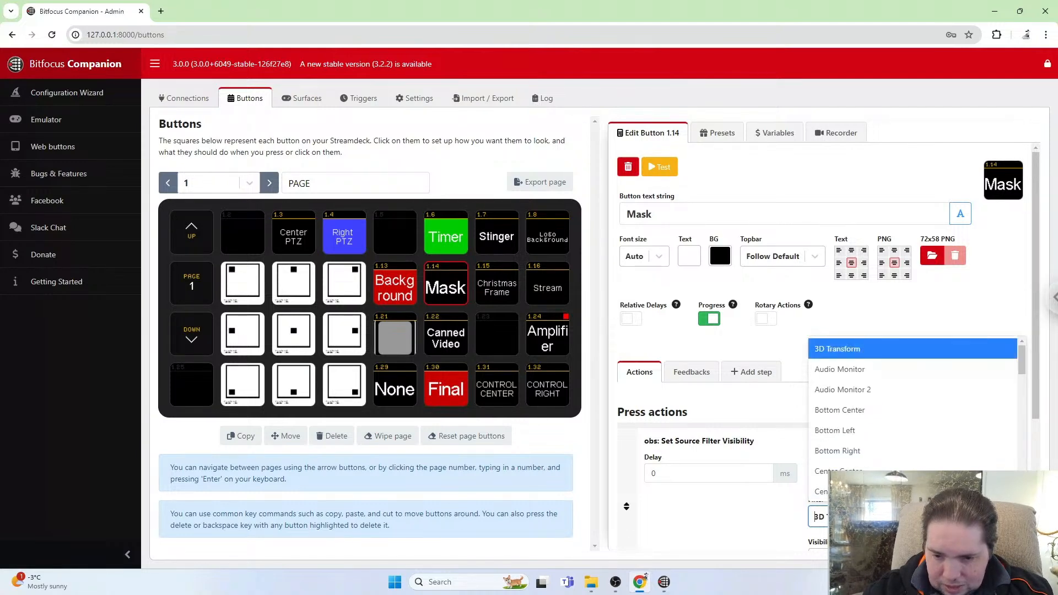
{"action": "type", "text": "ga"}
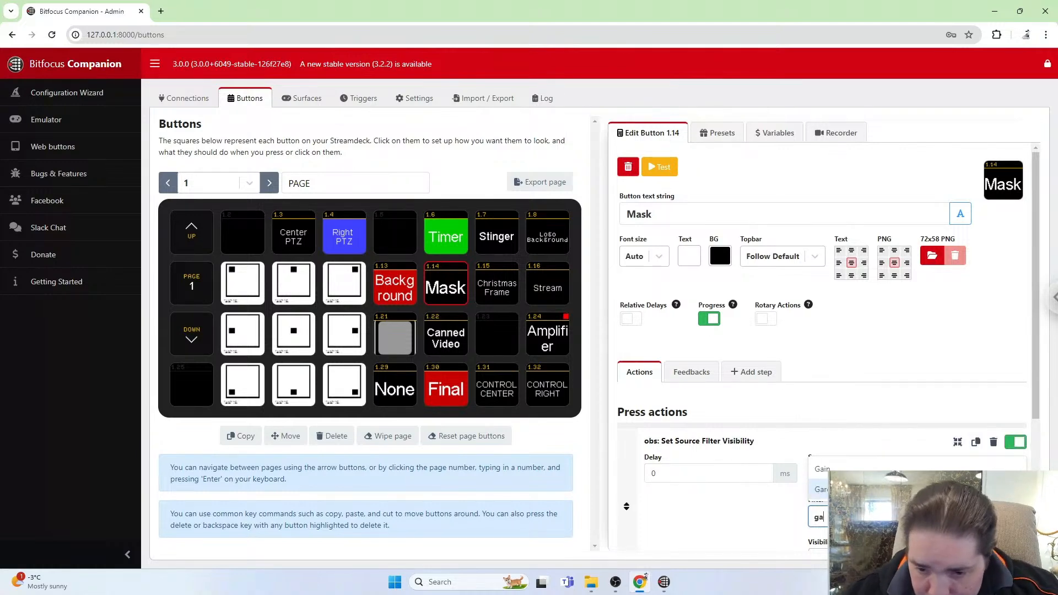
{"action": "left_click", "coordinate": [882, 490]}
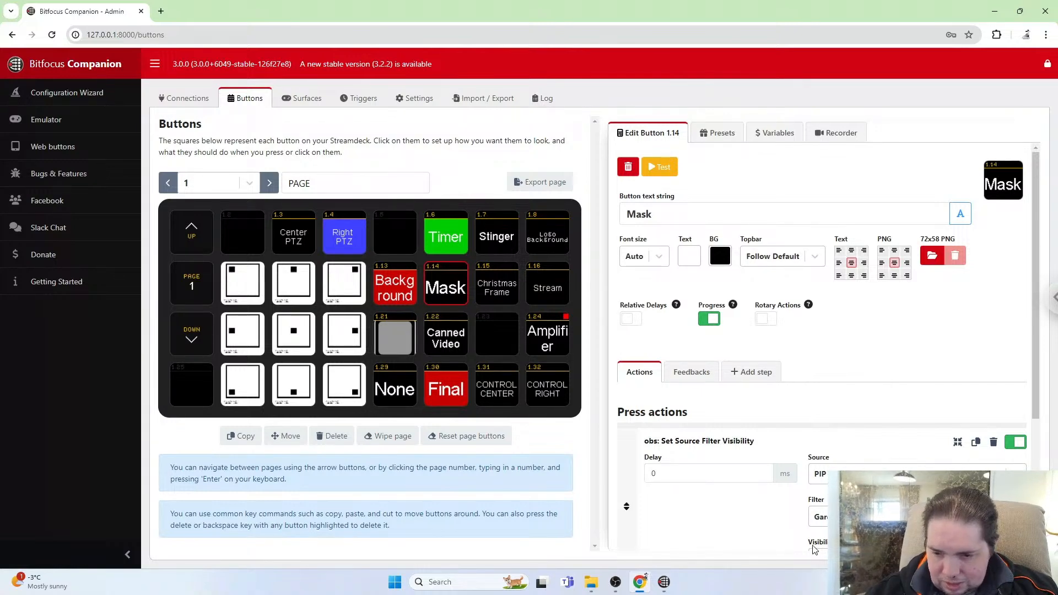
{"action": "left_click", "coordinate": [818, 517]}
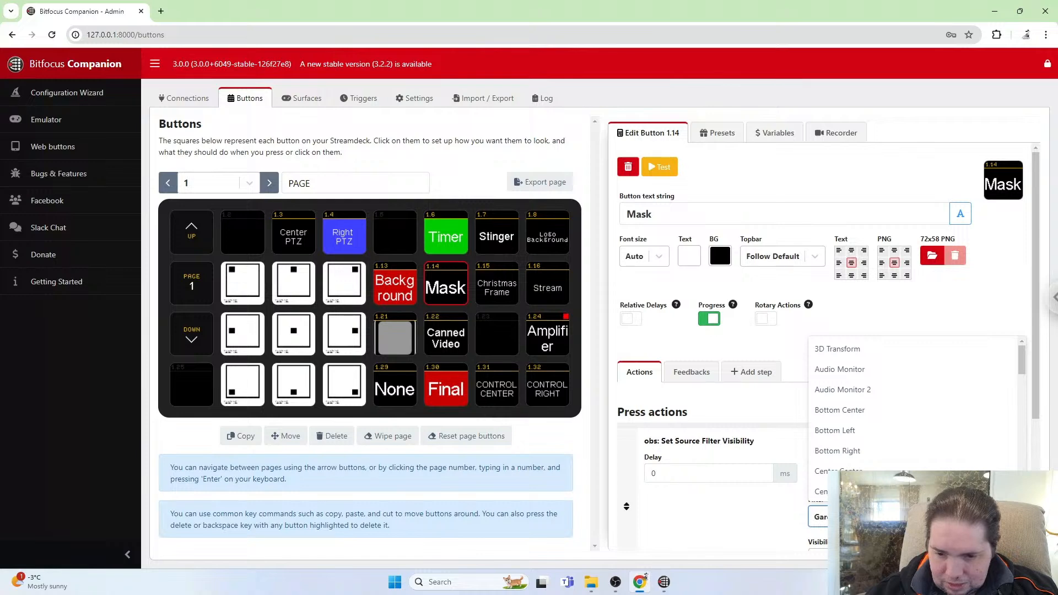
{"action": "left_click", "coordinate": [738, 527]}
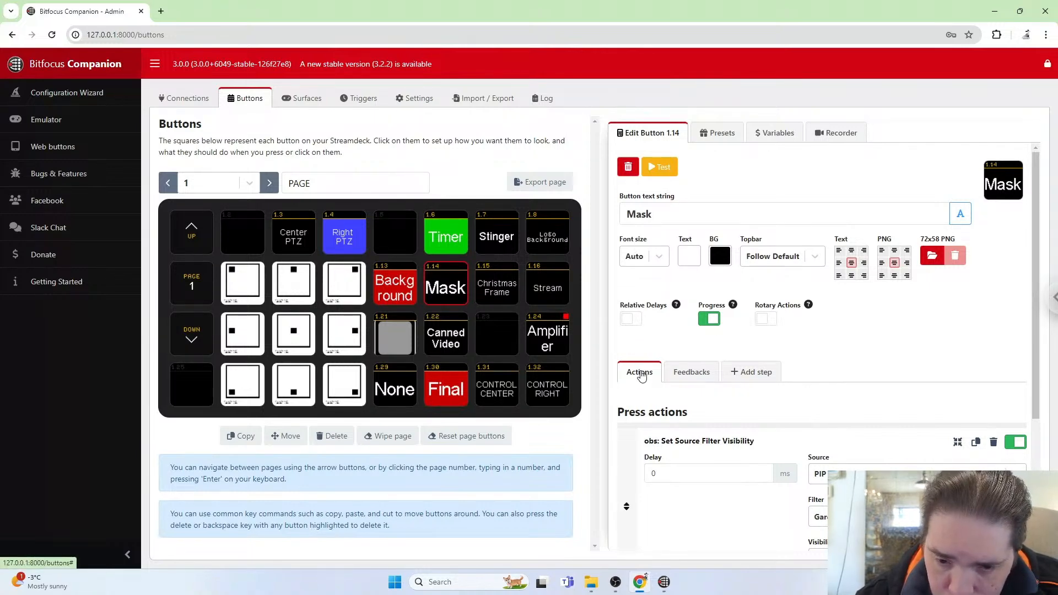
Set the Mask button's Filter Enabled feedback source to PIP.
{"action": "left_click", "coordinate": [698, 375]}
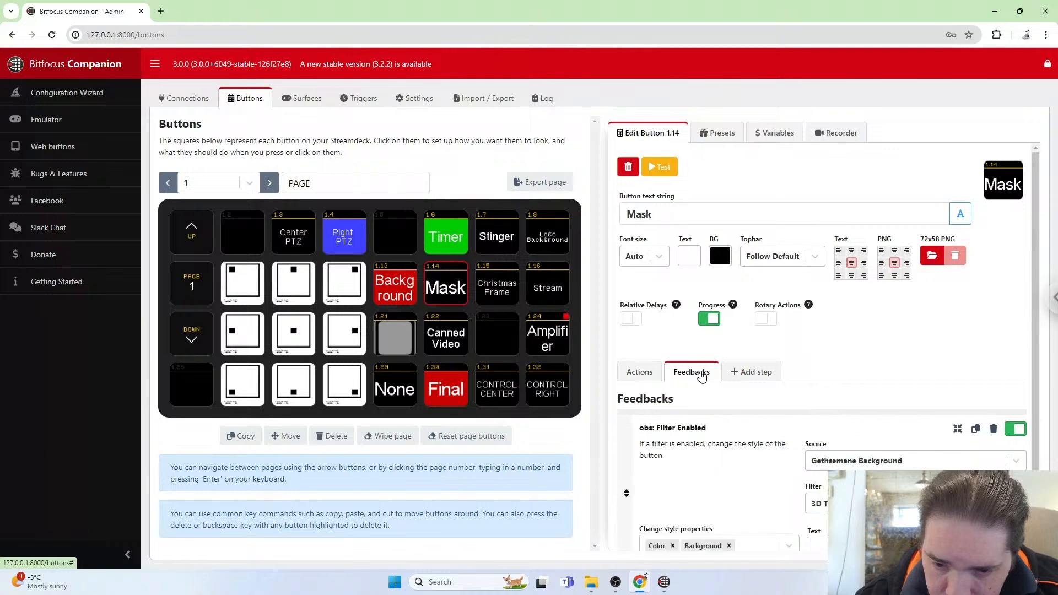
{"action": "left_click", "coordinate": [855, 465]}
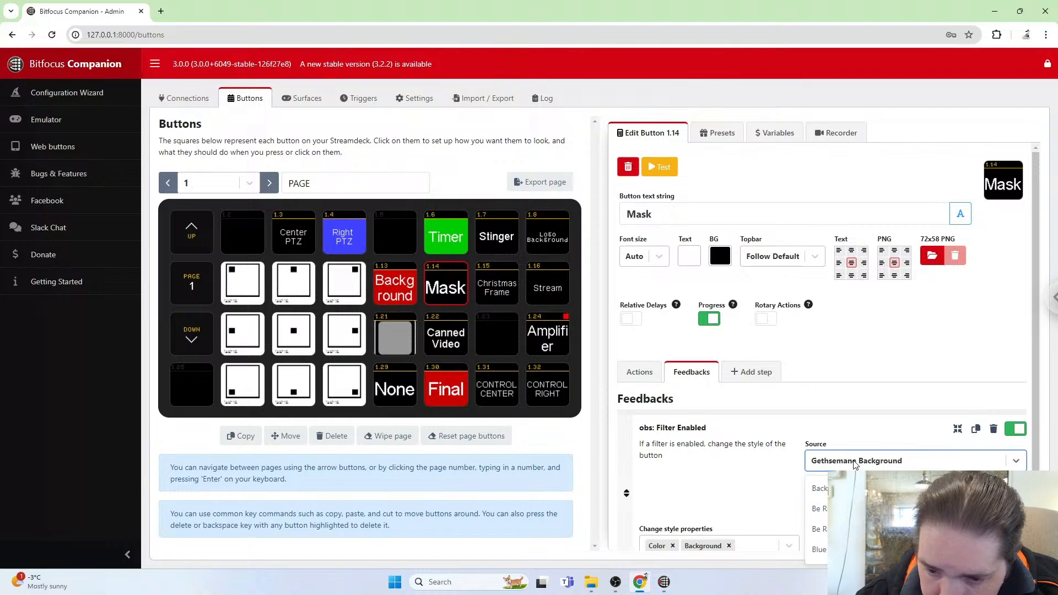
{"action": "left_click", "coordinate": [910, 462]}
{"action": "left_click", "coordinate": [910, 462]}
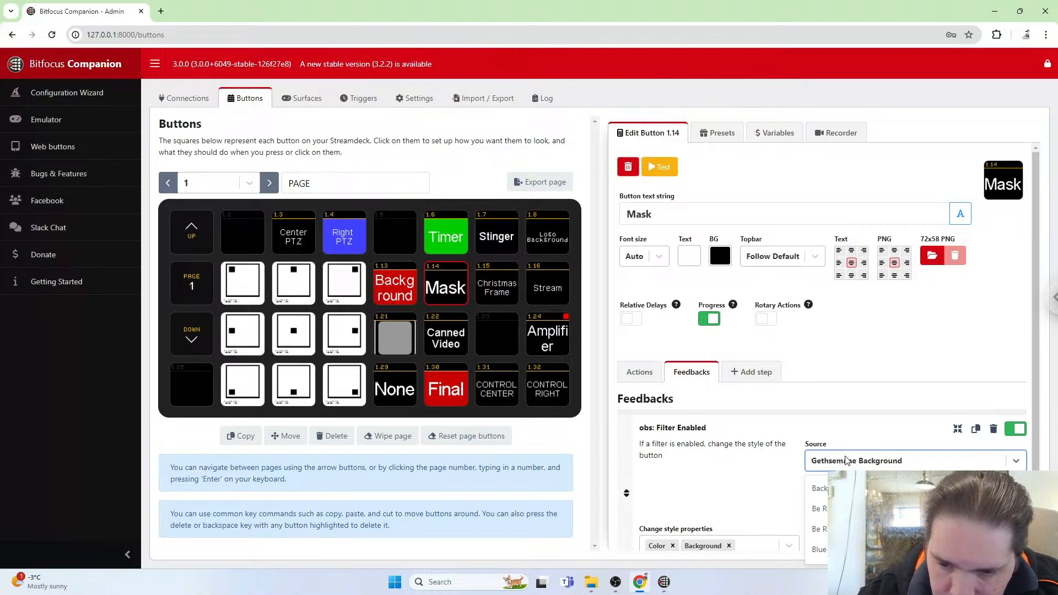
{"action": "type", "text": "pip"}
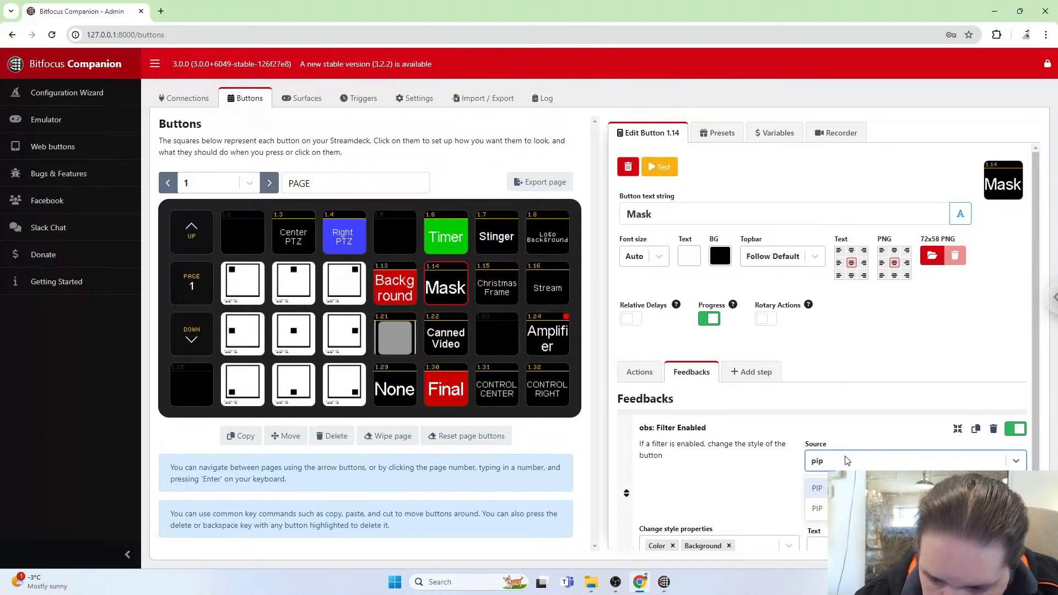
{"action": "left_click", "coordinate": [820, 489]}
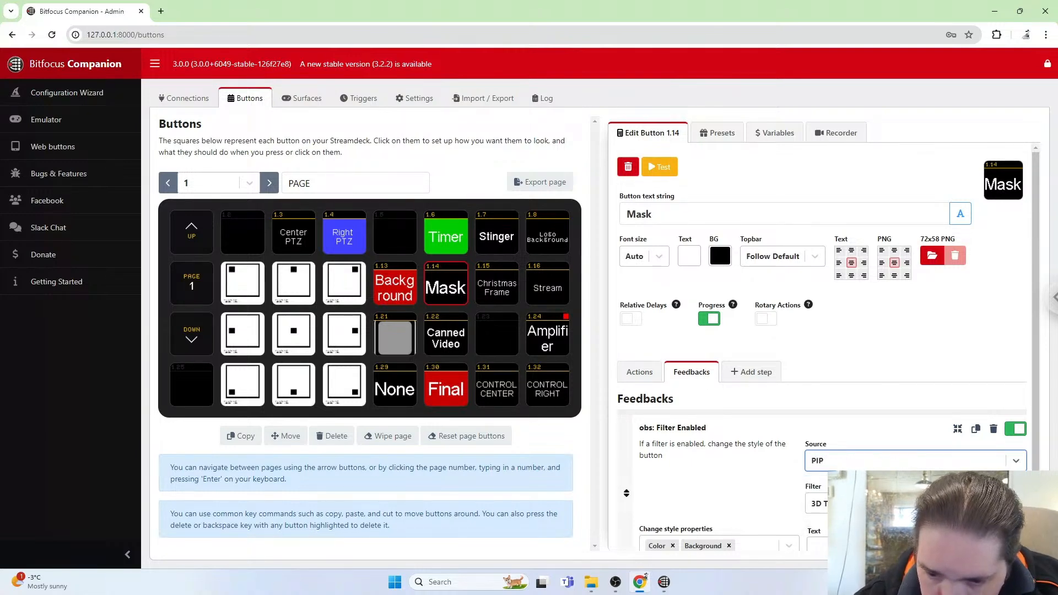
Set the feedback's filter to Garden Mask.
{"action": "left_click", "coordinate": [816, 503]}
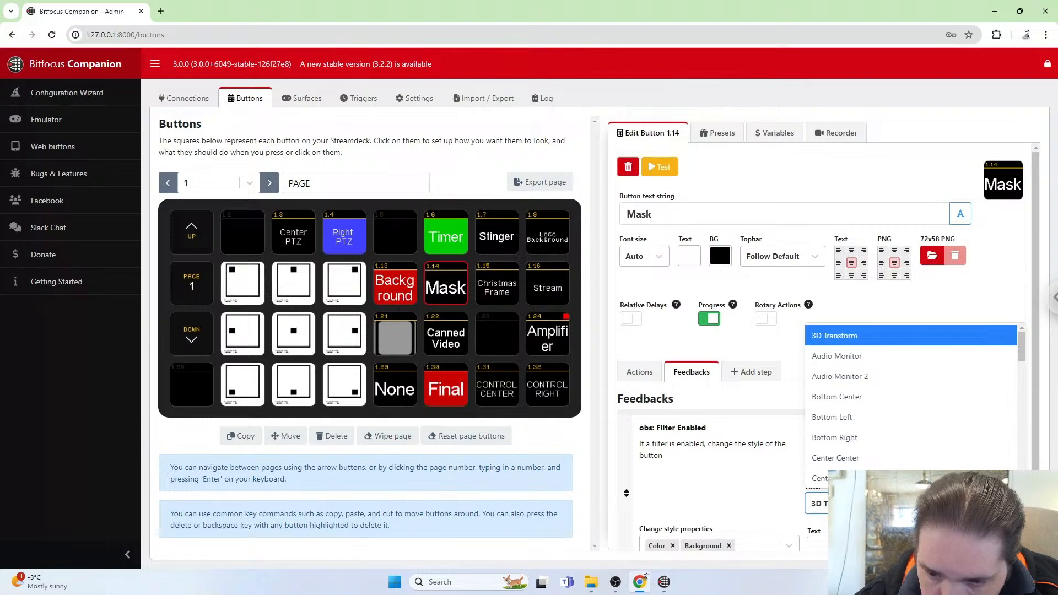
{"action": "type", "text": "gard"}
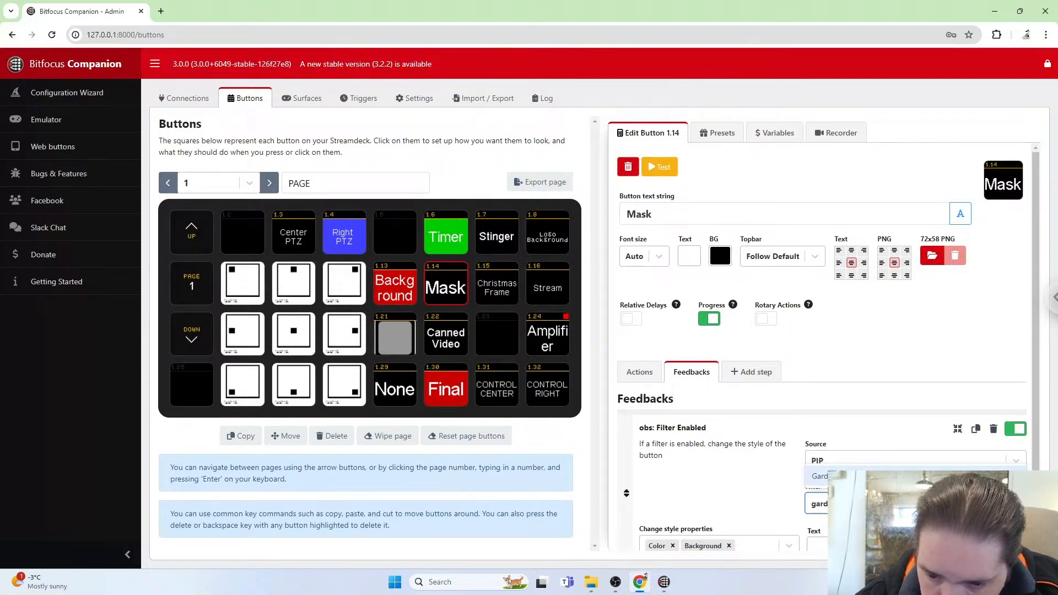
{"action": "key", "text": "Return"}
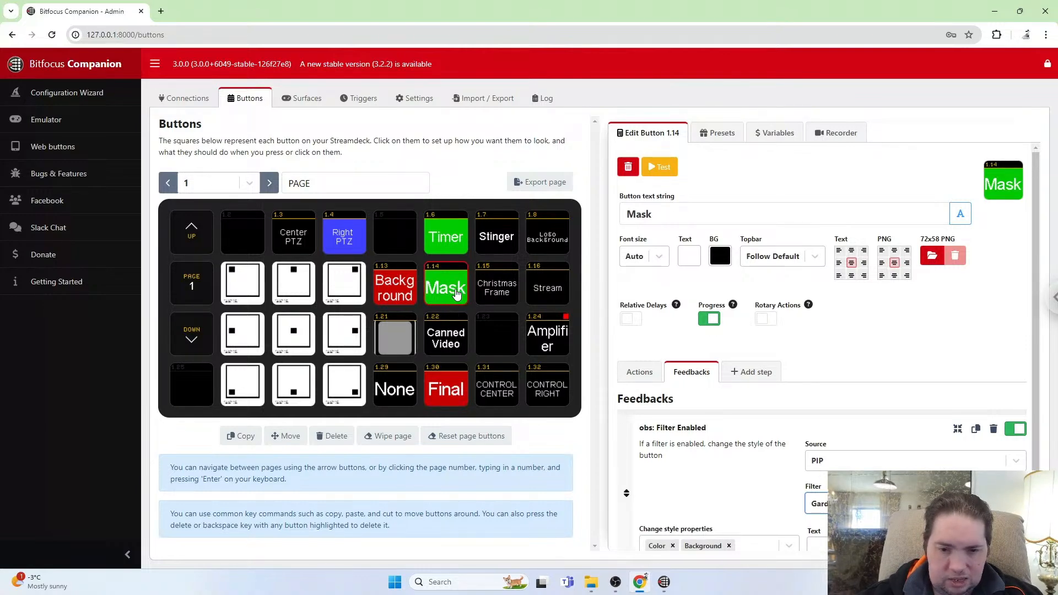
{"action": "key", "text": "super"}
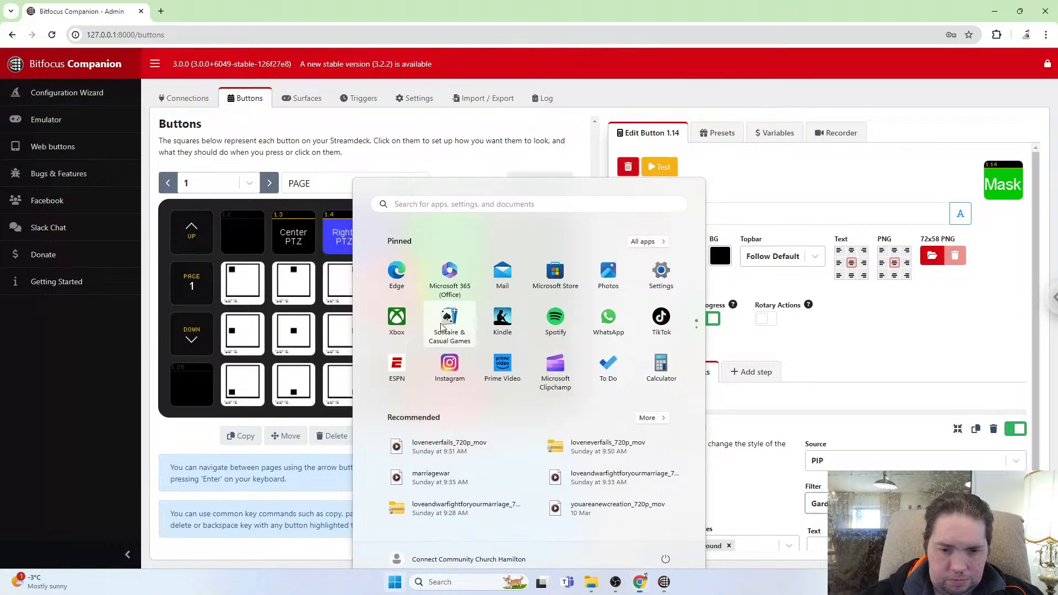
{"action": "key", "text": "super"}
{"action": "key", "text": "shift"}
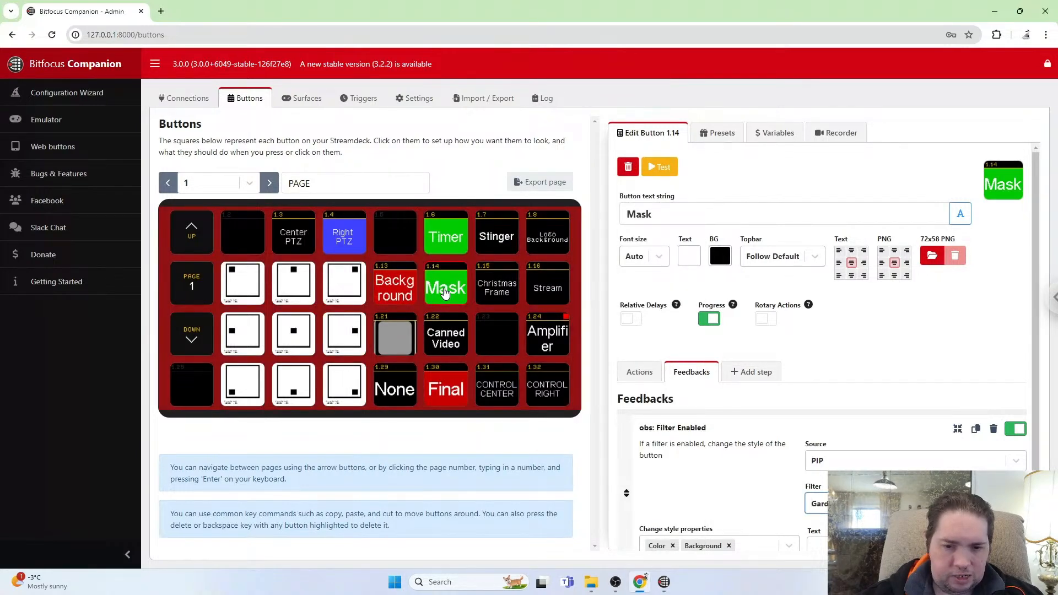
Test the Mask button by toggling it off and on, checking the PIP preview in OBS each time.
{"action": "left_click", "coordinate": [445, 292], "text": "shift"}
{"action": "key", "text": "alt+Tab"}
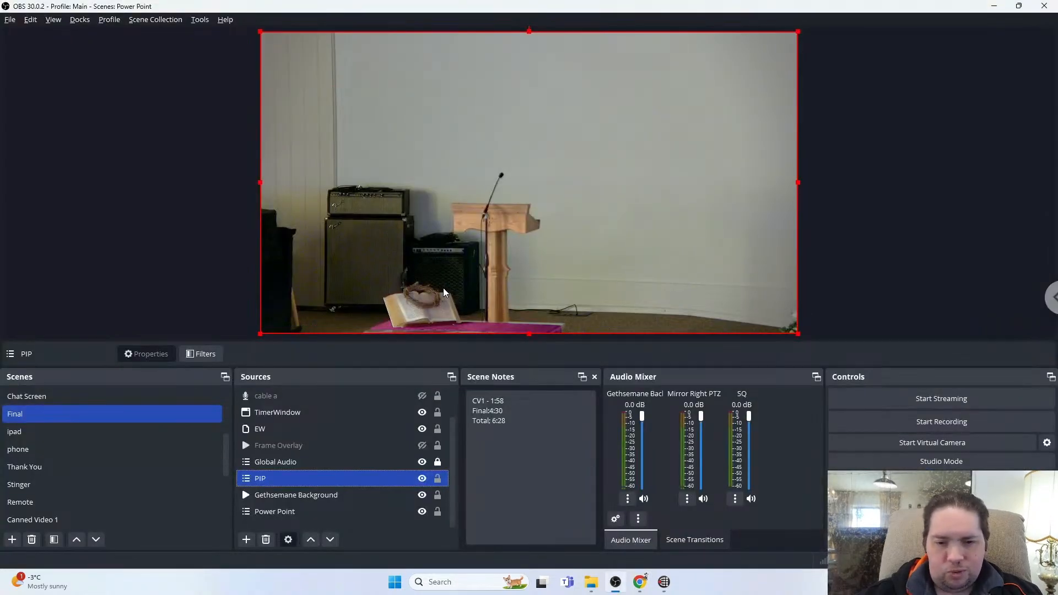
{"action": "key", "text": "alt+Tab"}
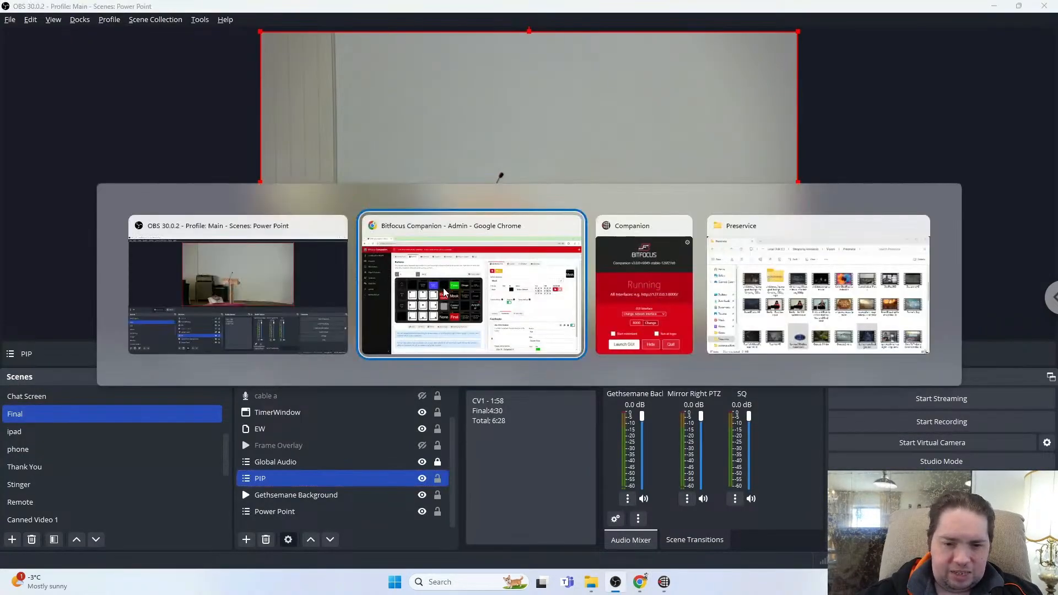
{"action": "left_click", "coordinate": [445, 292], "text": "shift"}
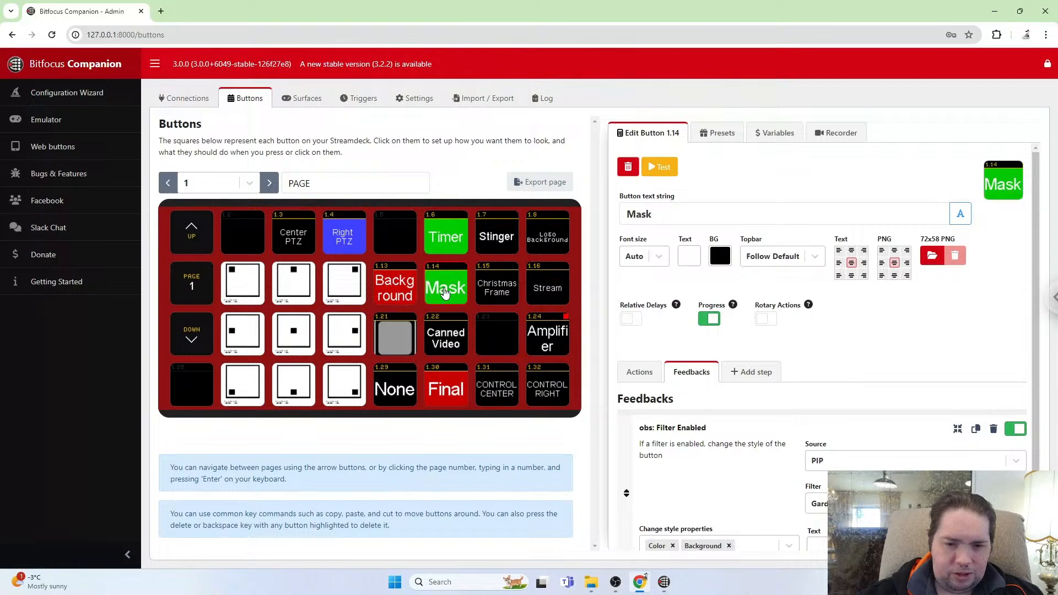
{"action": "key", "text": "alt+Tab"}
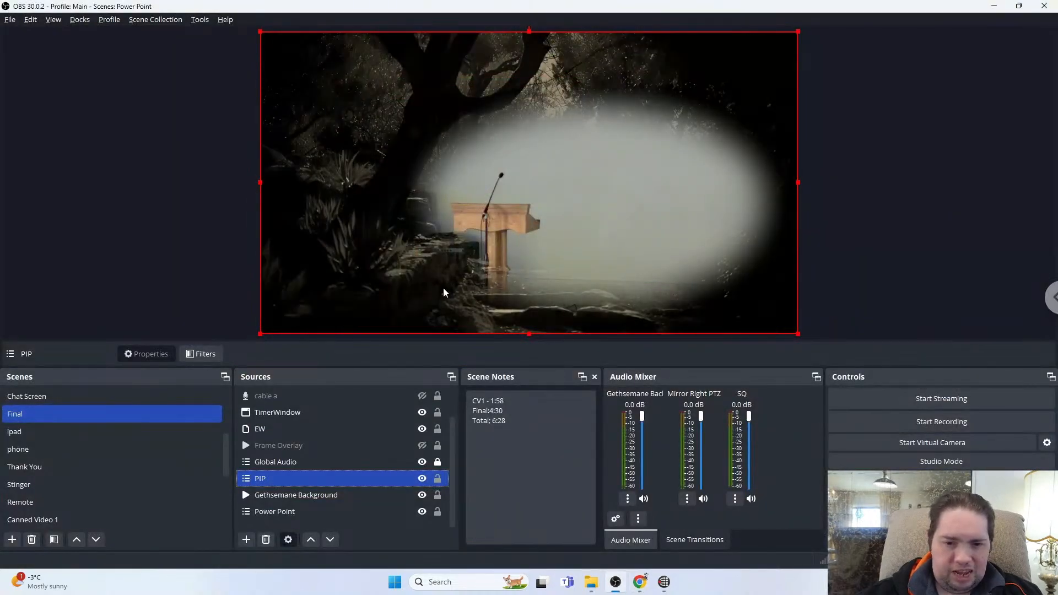
{"action": "key", "text": "alt+Tab"}
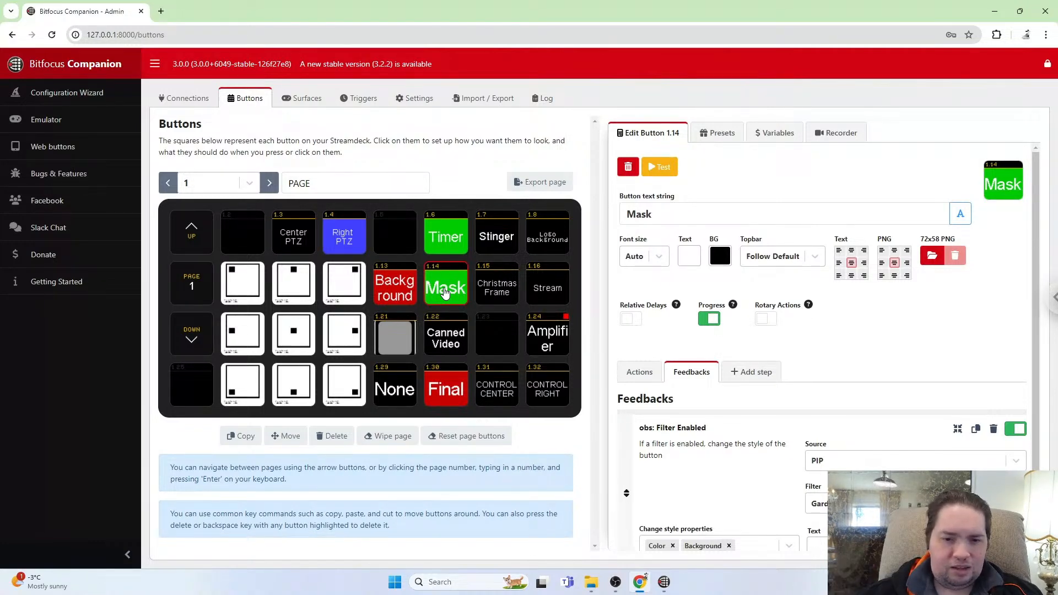
Test the Background button by toggling the Gethsemane Background off and on, checking OBS each time.
{"action": "key", "text": "shift"}
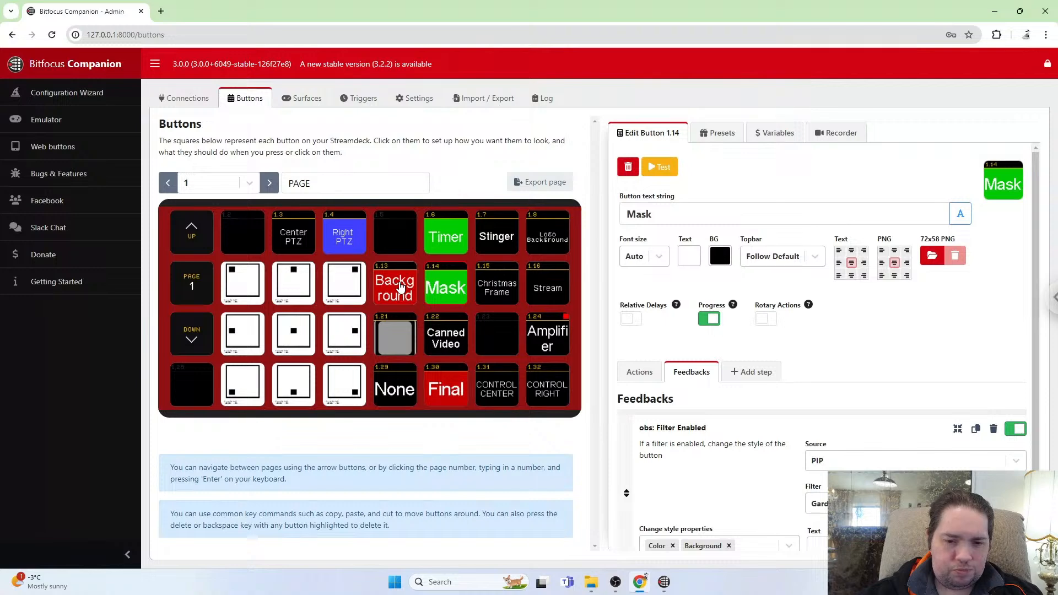
{"action": "left_click", "coordinate": [400, 286], "text": "shift"}
{"action": "key", "text": "alt+Tab"}
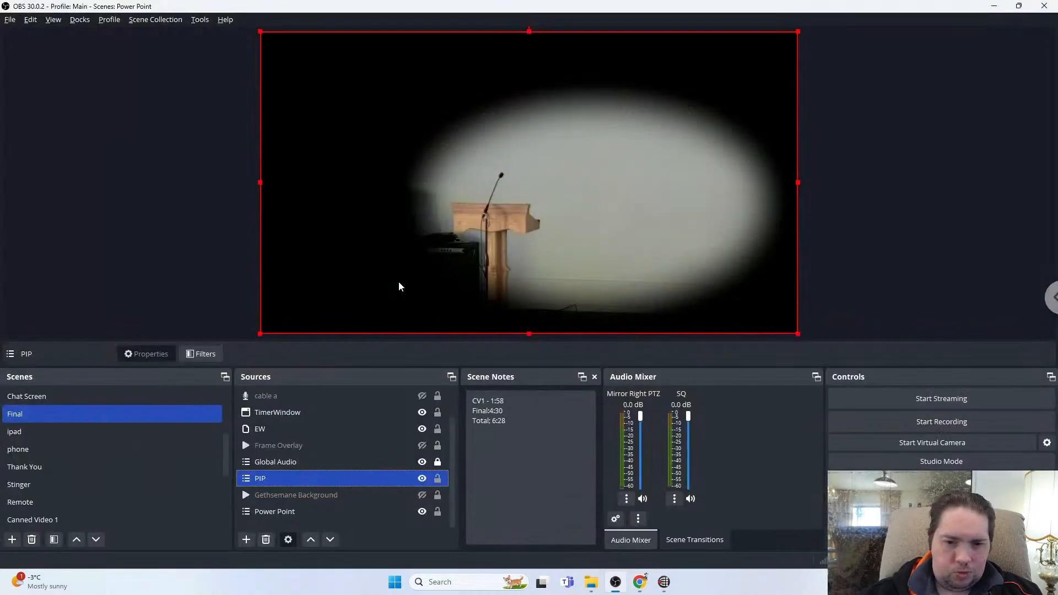
{"action": "key", "text": "alt+Tab"}
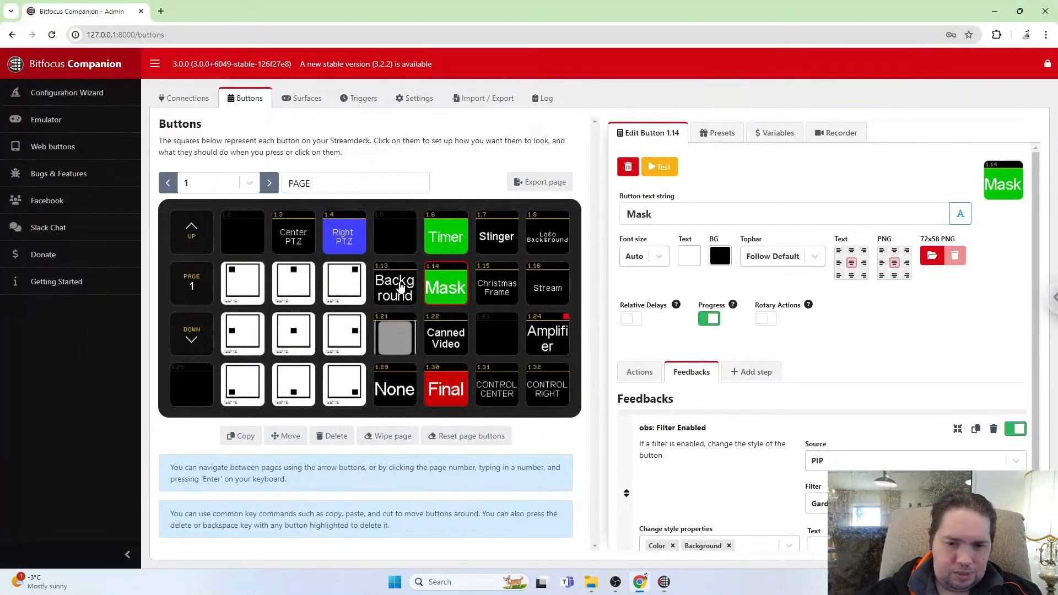
{"action": "left_click", "coordinate": [400, 283], "text": "shift"}
{"action": "key", "text": "alt+Tab"}
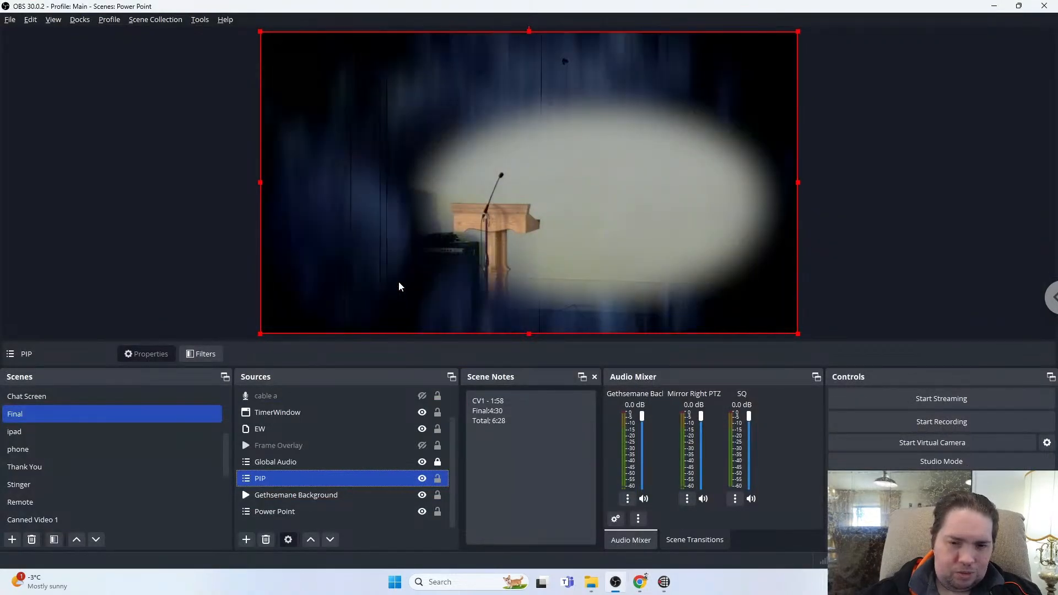
{"action": "key", "text": "alt+Tab"}
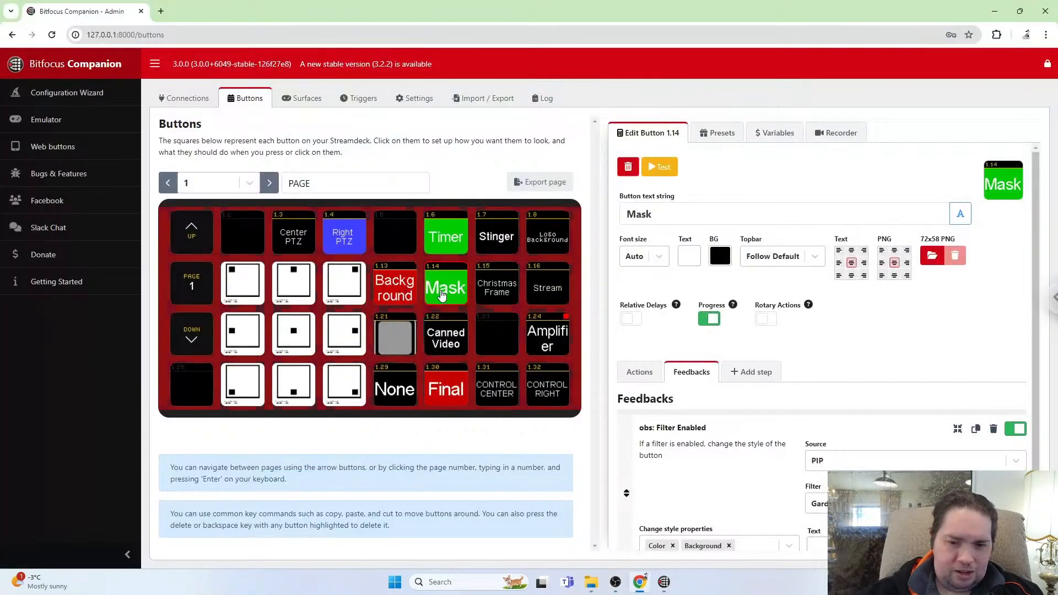
Toggle the Mask button once more and check the PIP result in OBS.
{"action": "left_click", "coordinate": [447, 291], "text": "shift"}
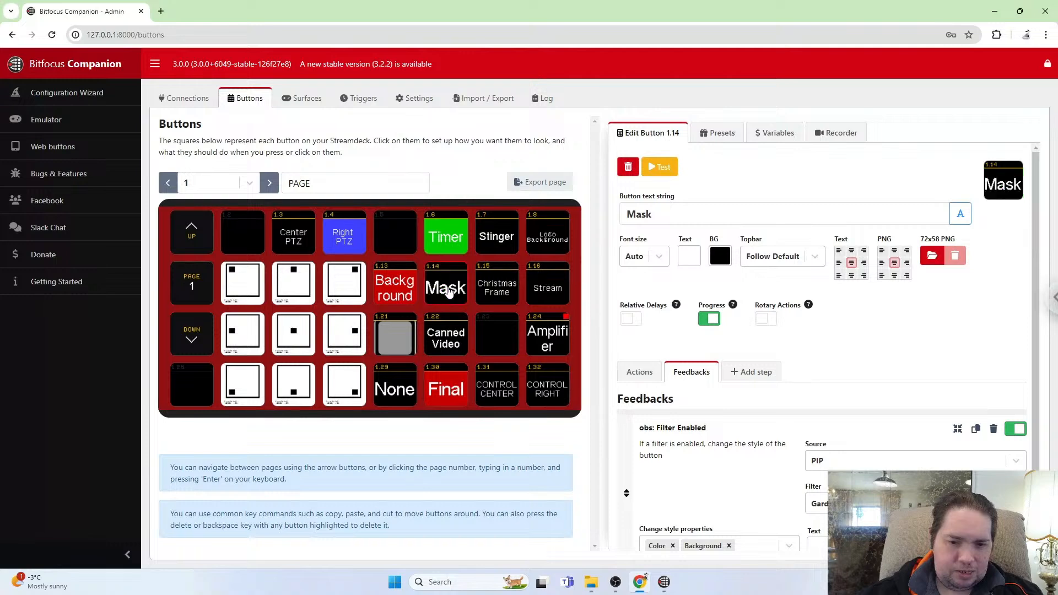
{"action": "key", "text": "alt+Tab"}
{"action": "key", "text": "alt+Tab"}
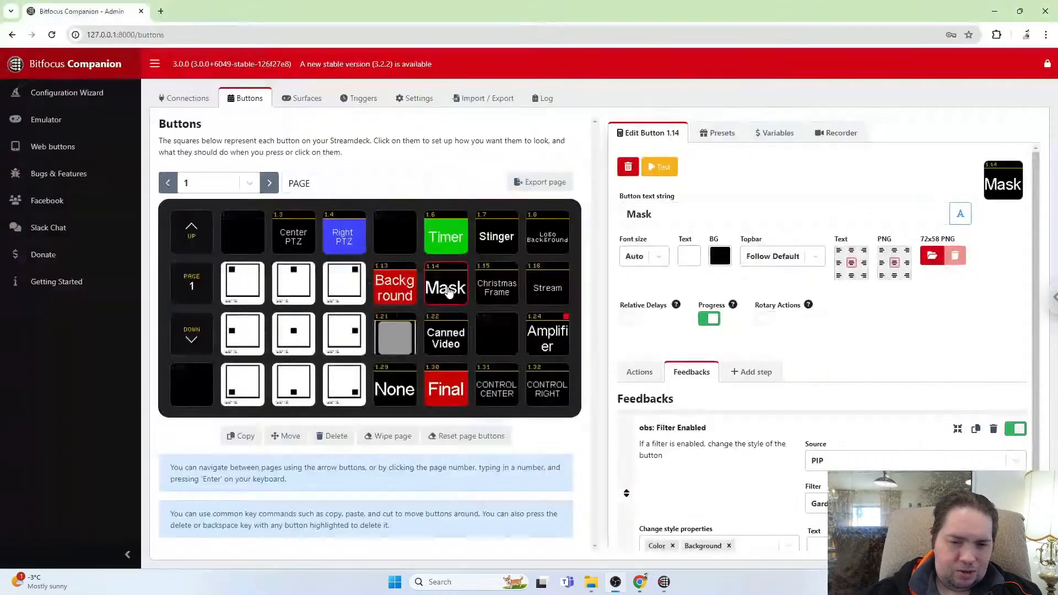
{"action": "key", "text": "alt+Tab"}
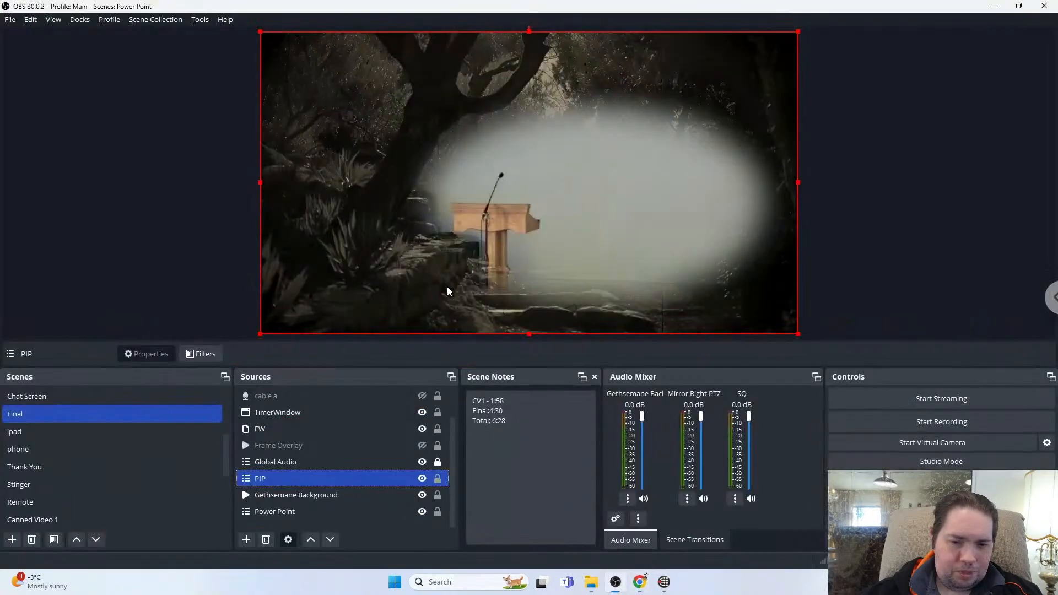